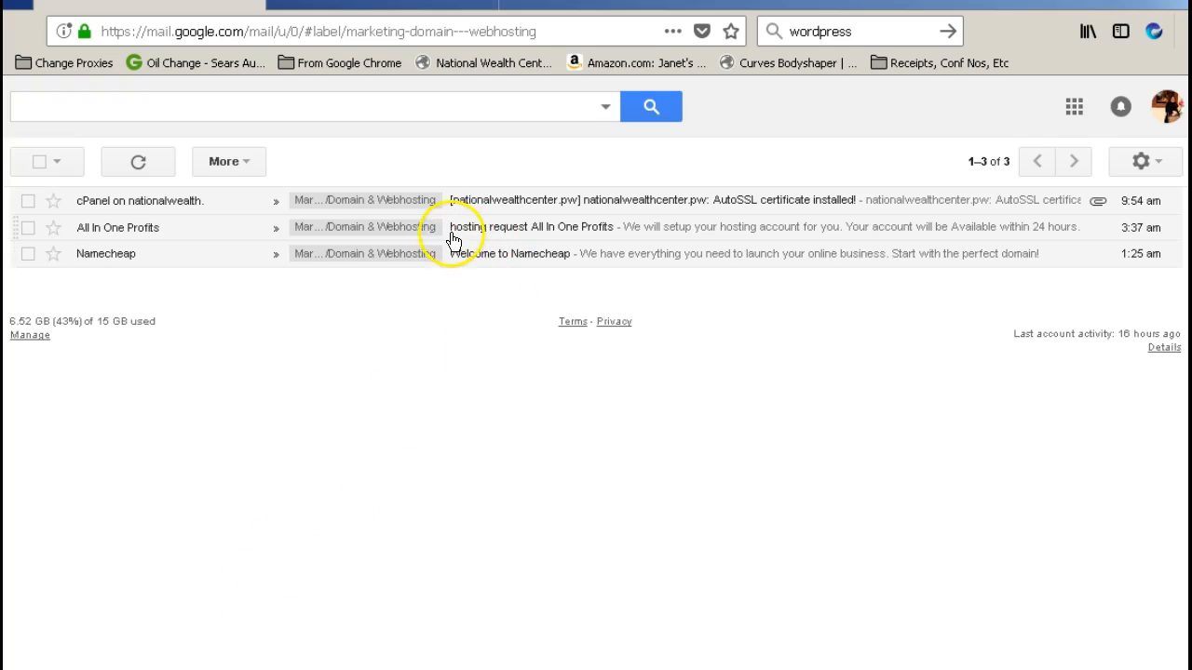
# Open the All In One Profits hosting request email and follow its cPanel login link
pyautogui.click(556, 234)
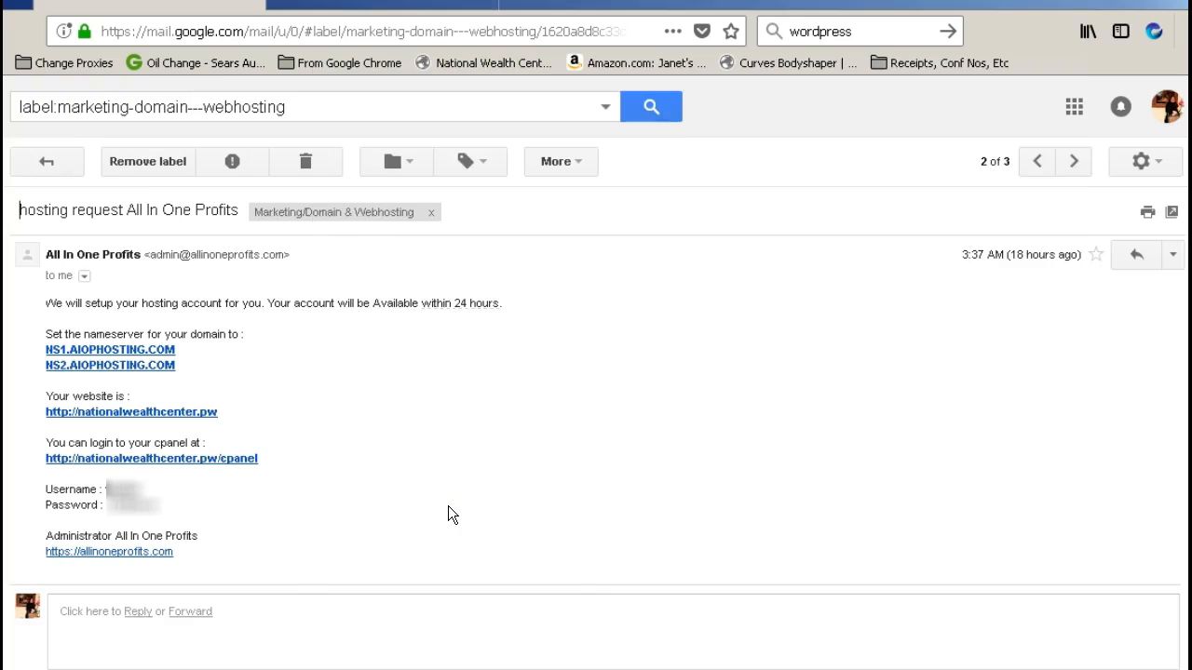
pyautogui.click(239, 460)
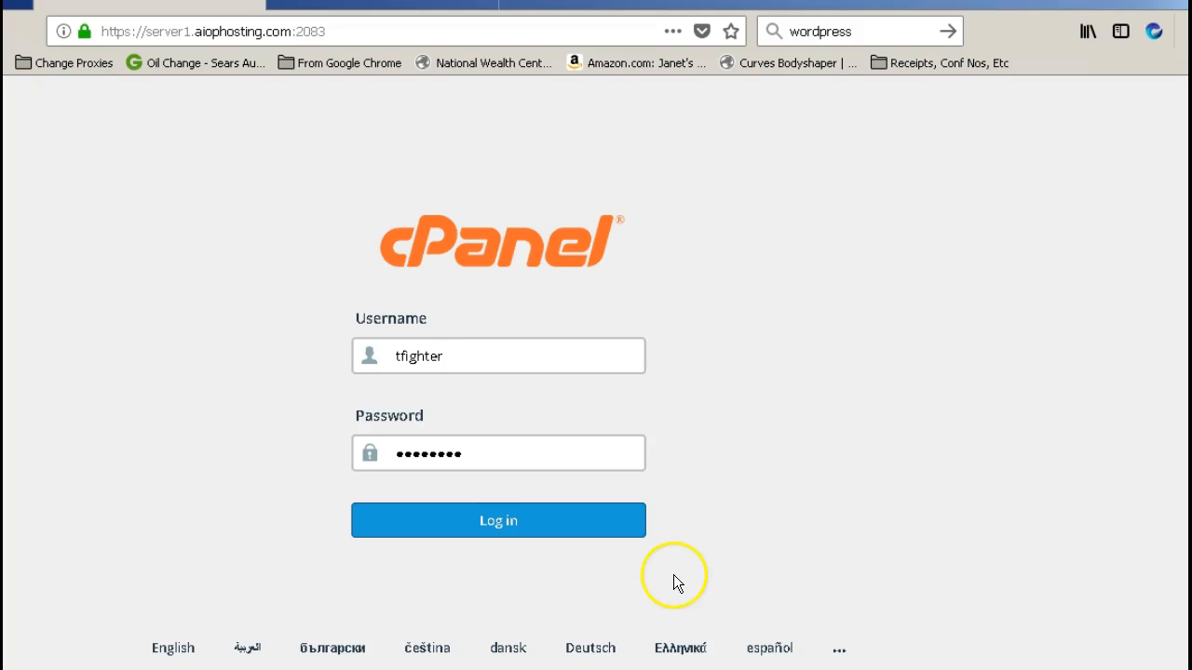
# Log in to the hosting cPanel account with the filled-in username and password
pyautogui.click(496, 526)
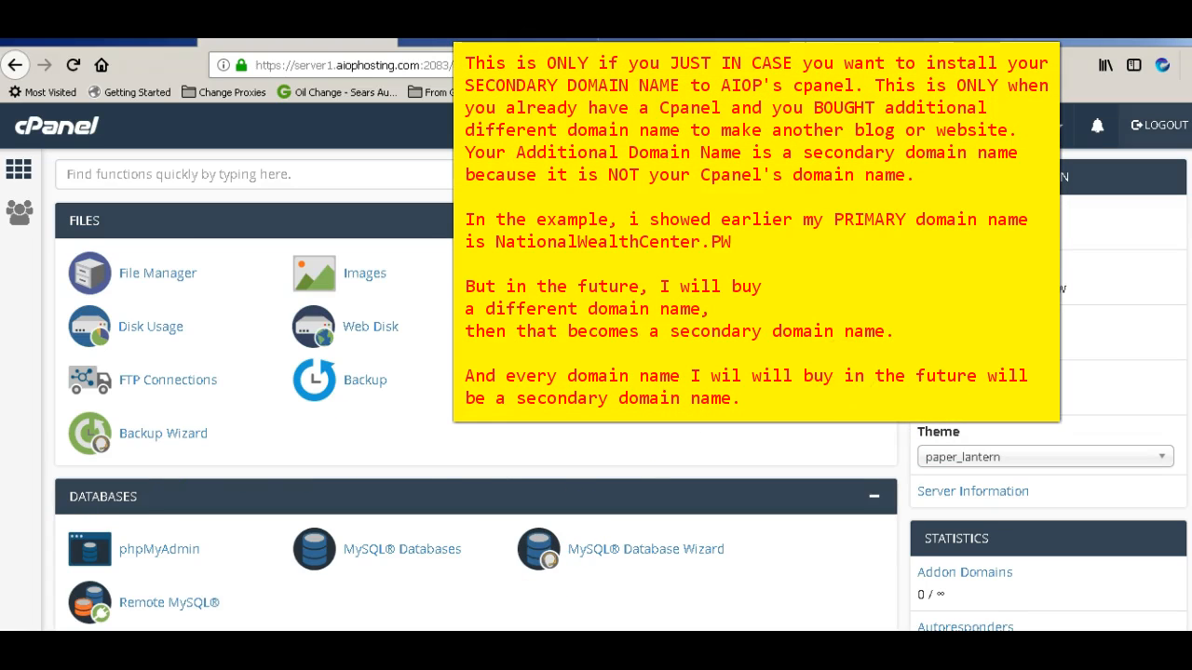
pyautogui.scroll(-5, 322, 519)
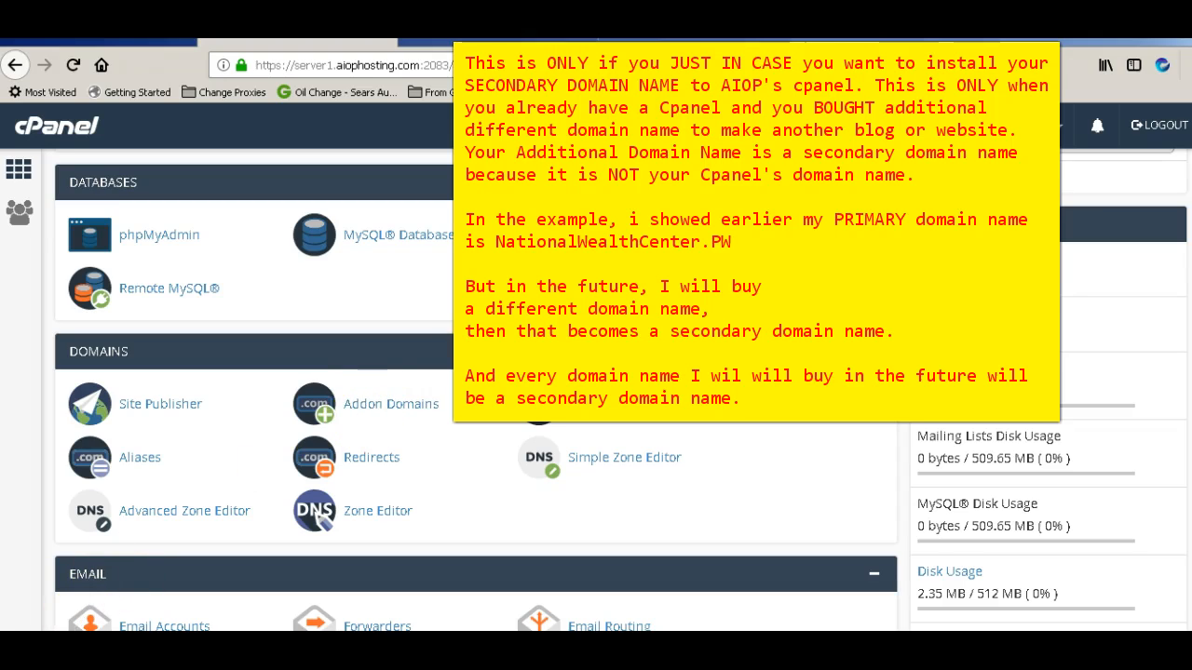
pyautogui.click(419, 406)
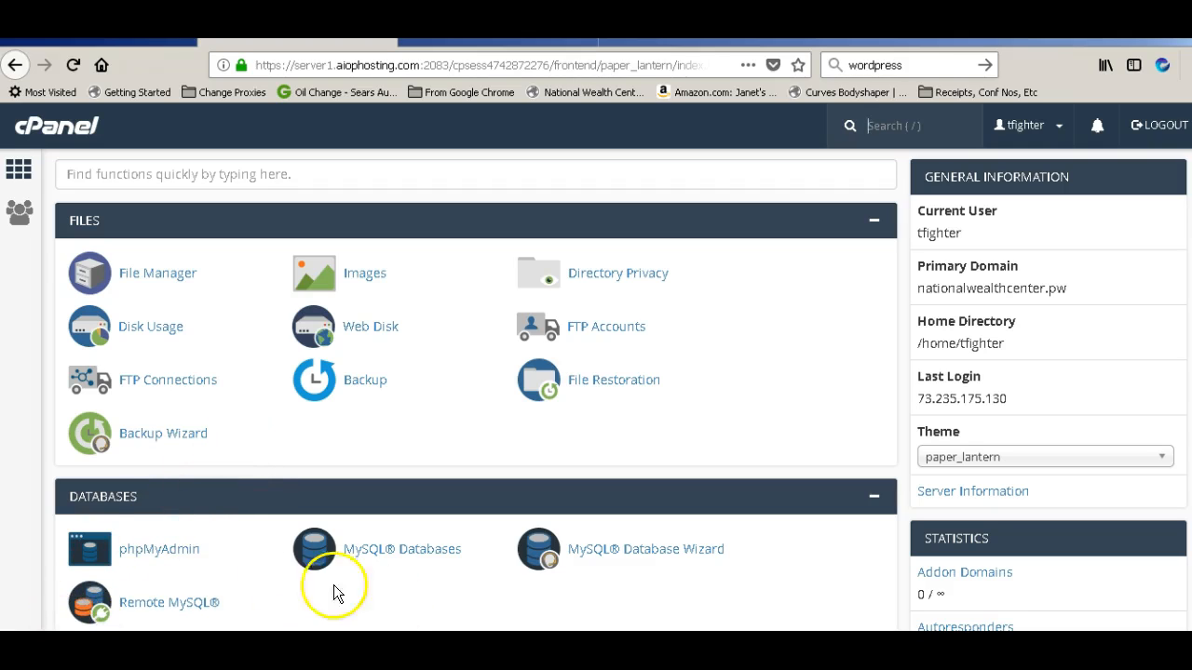
# Scroll down the cPanel home page to the Softaculous Apps Installer scripts, including WordPress
pyautogui.scroll(-5, 319, 397)
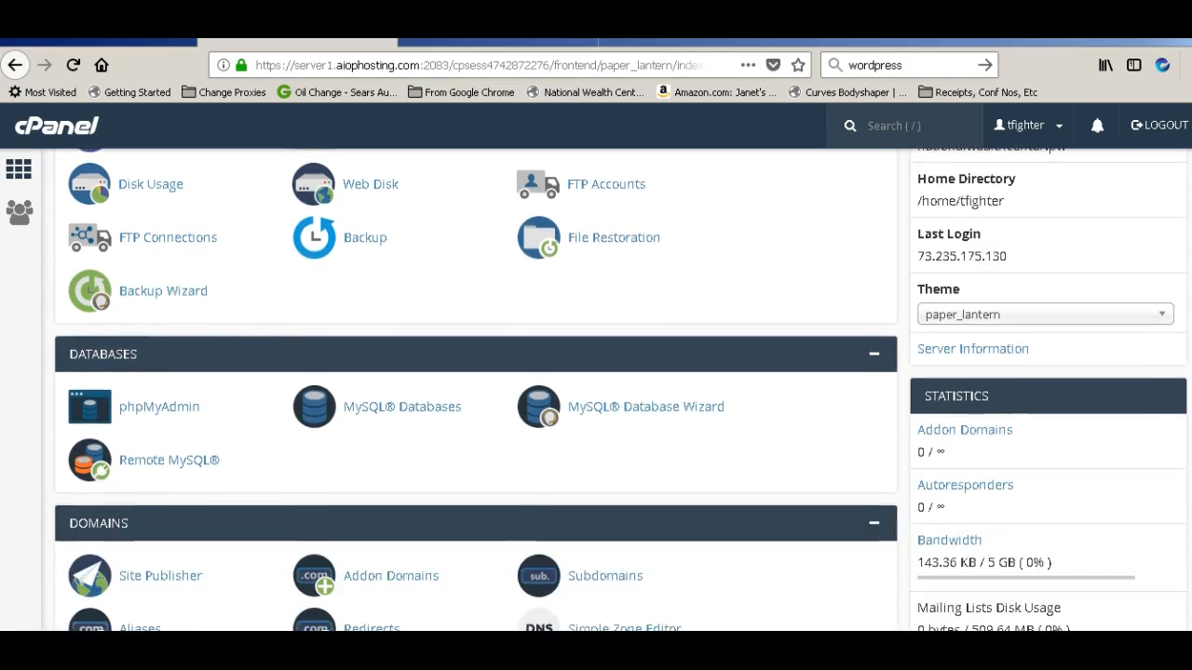
pyautogui.scroll(-4, 319, 398)
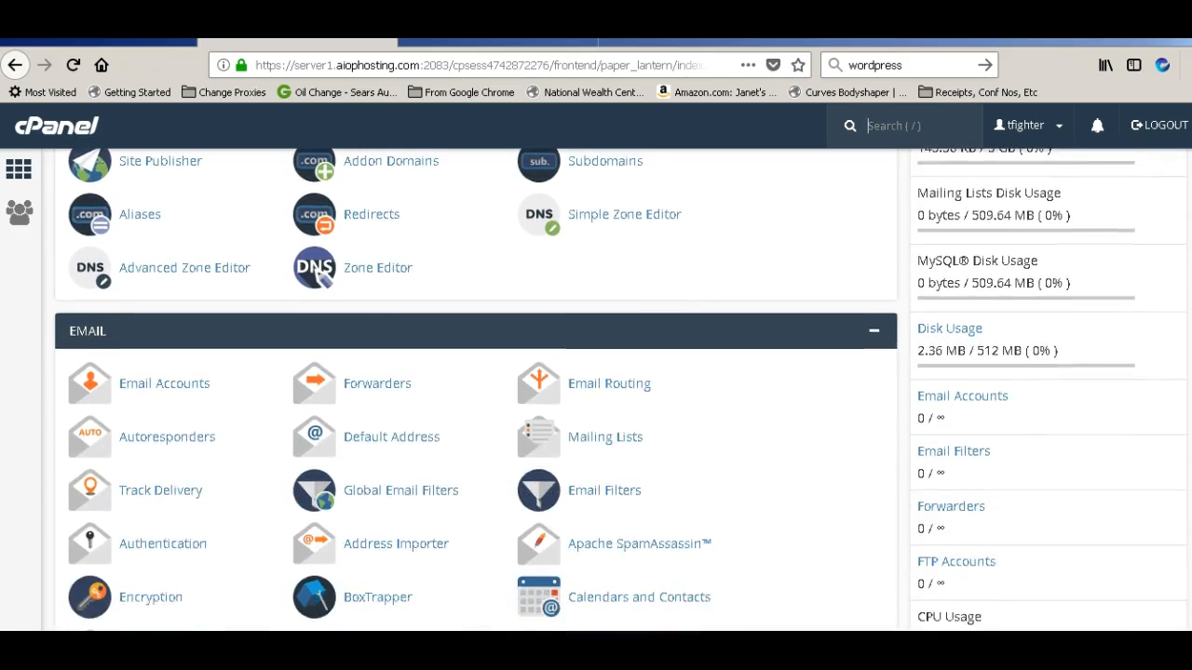
pyautogui.scroll(-5, 475, 389)
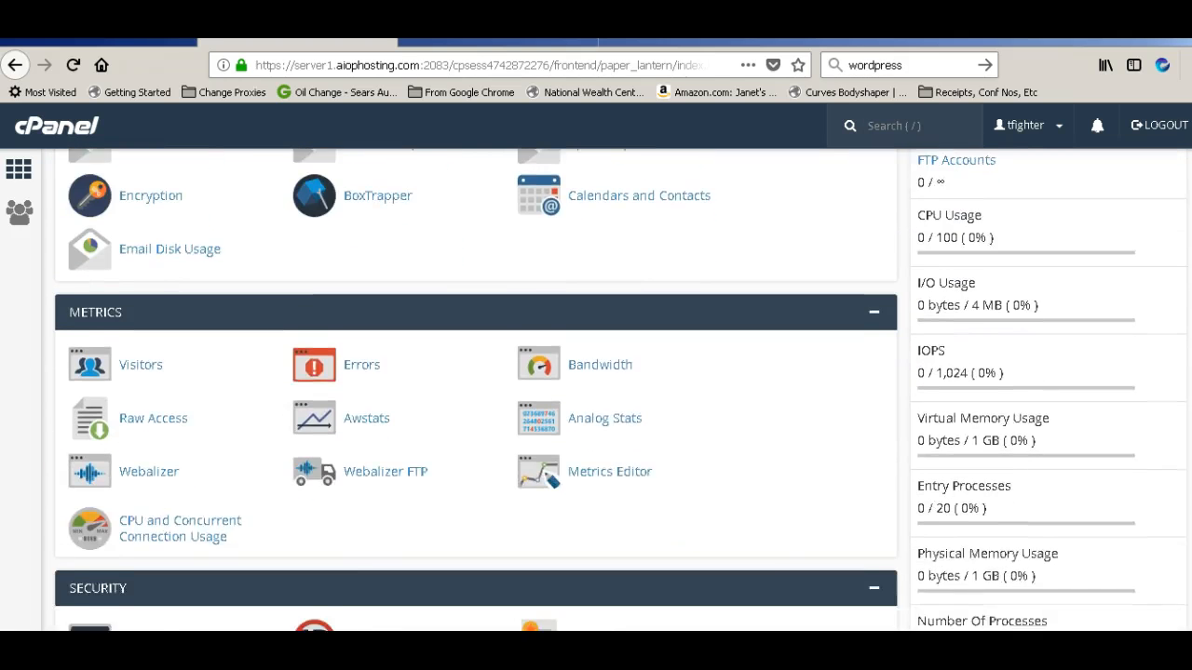
pyautogui.scroll(-4, 476, 389)
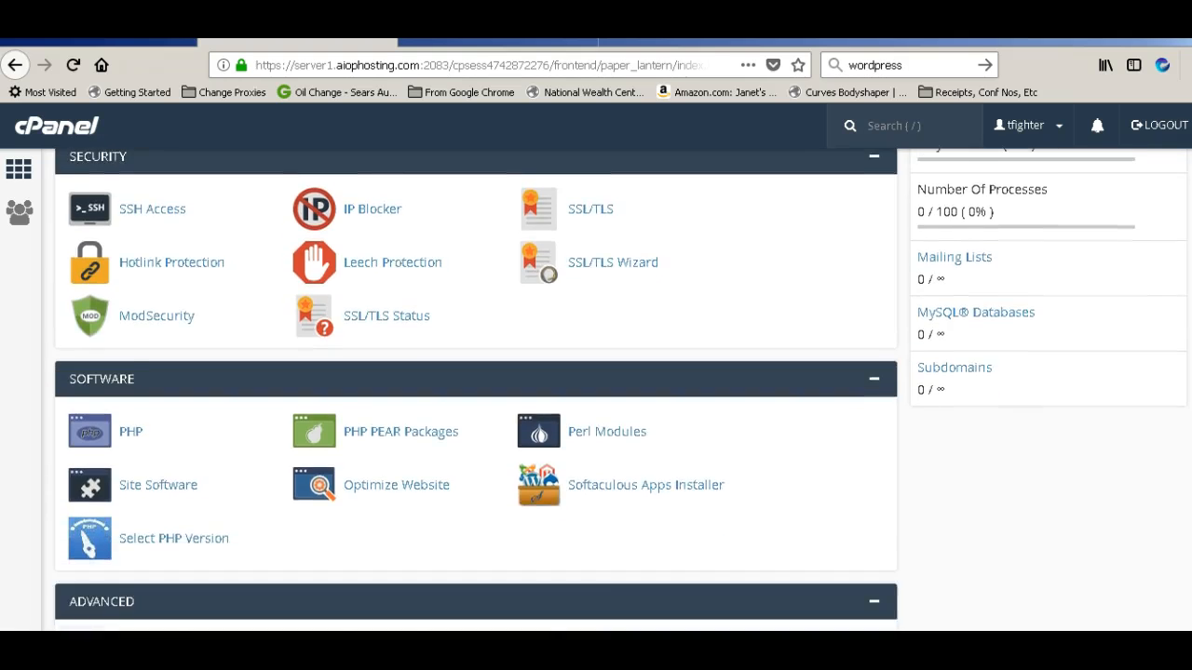
pyautogui.scroll(-4, 476, 389)
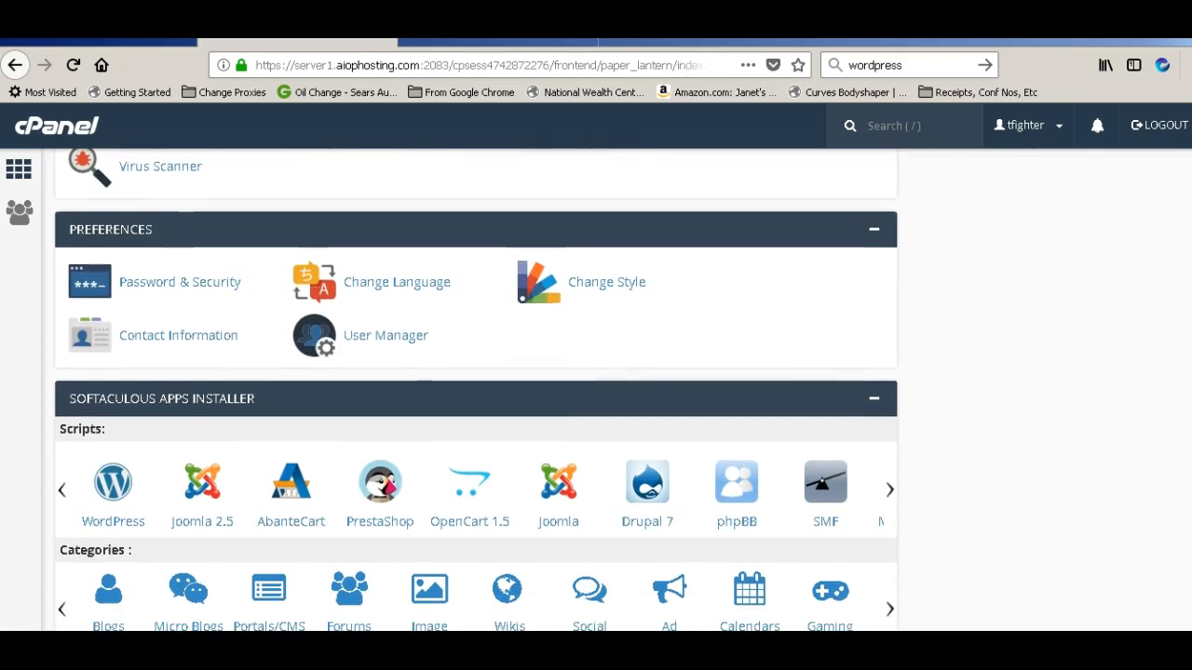
pyautogui.scroll(-1, 476, 389)
pyautogui.scroll(-1, 476, 389)
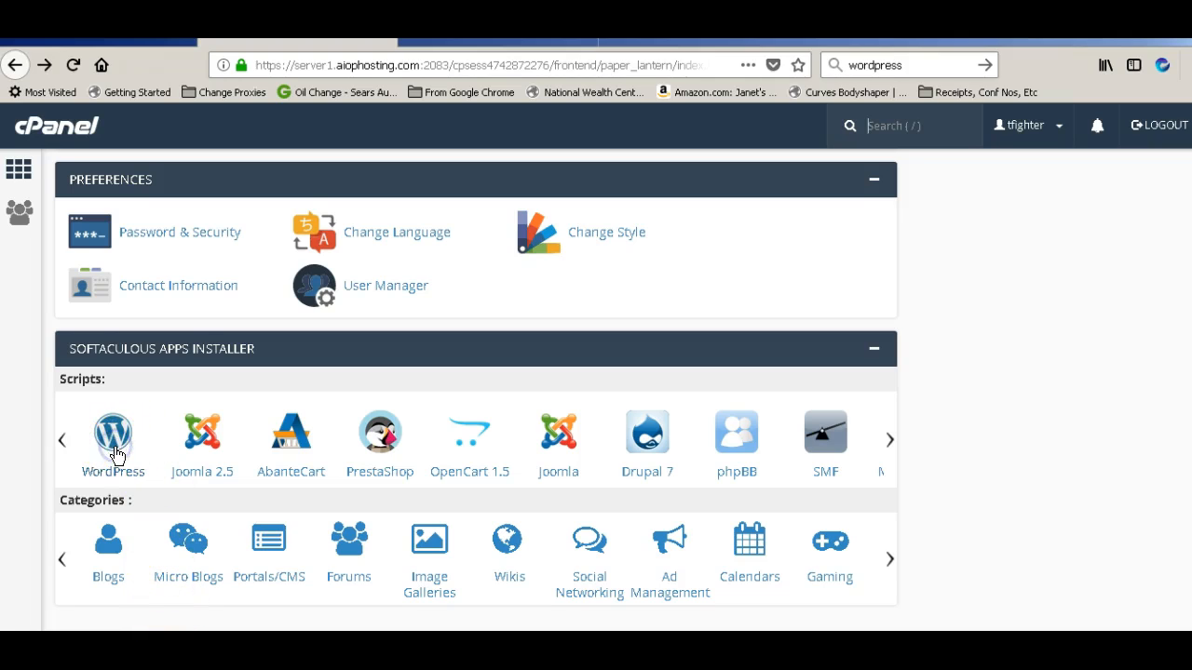
# Open WordPress in Softaculous and review the 25.26 MB required versus 509.63 MB available
pyautogui.click(114, 442)
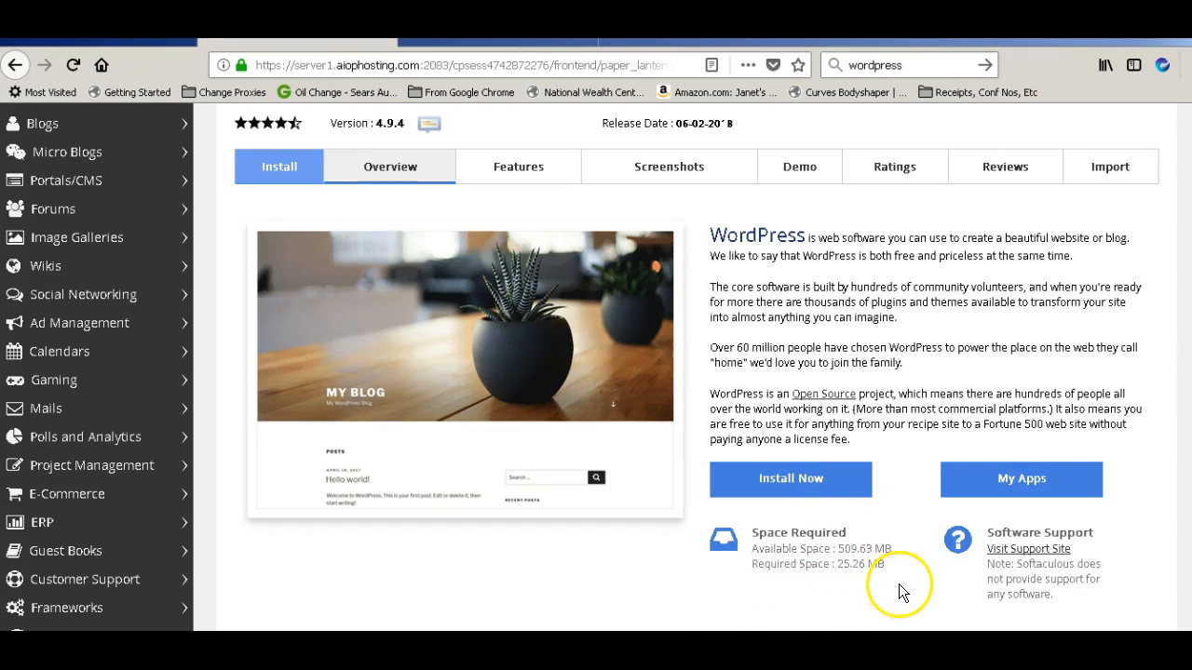
pyautogui.moveTo(849, 537); pyautogui.dragTo(751, 539)
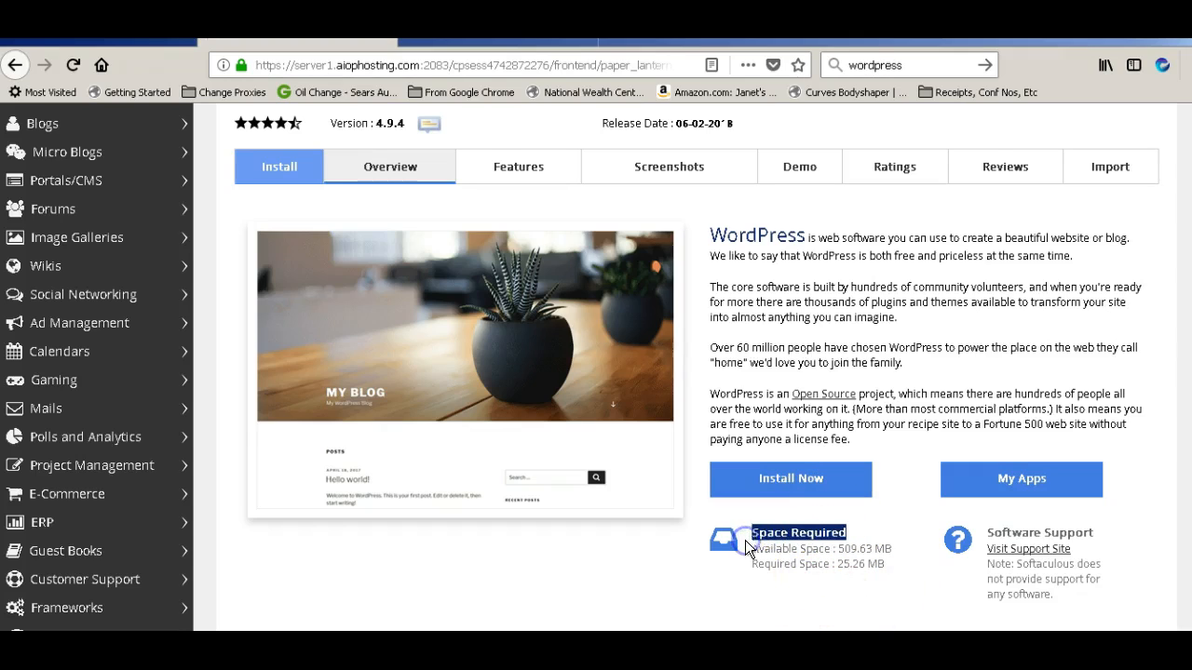
pyautogui.click(699, 592)
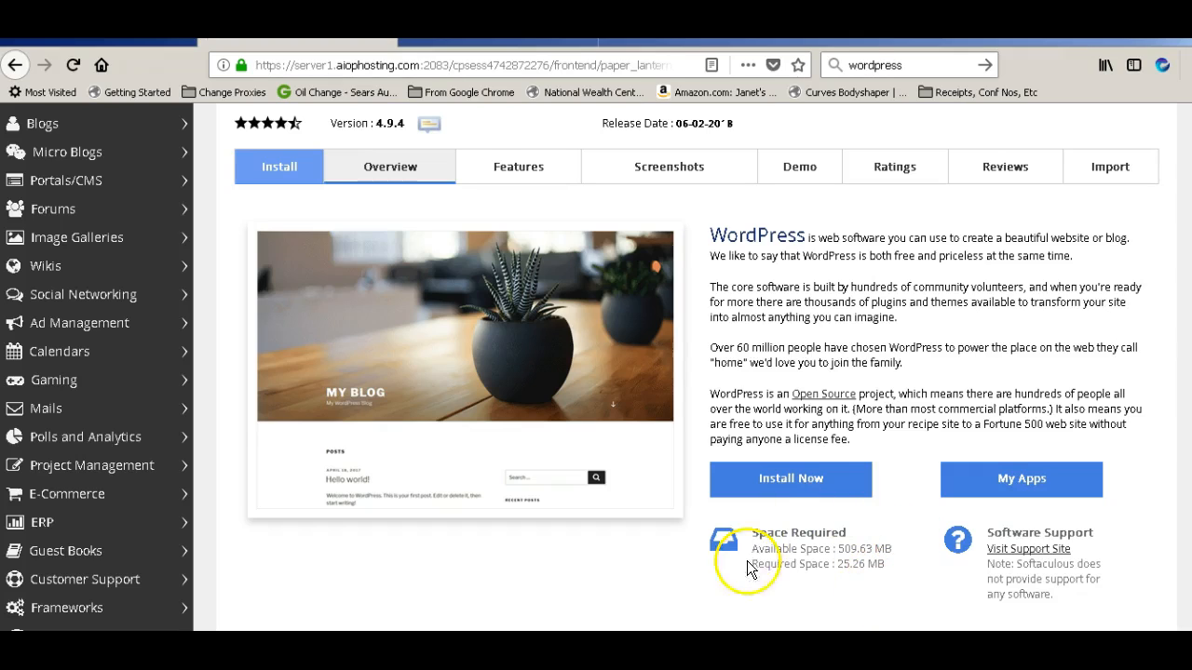
pyautogui.click(794, 480)
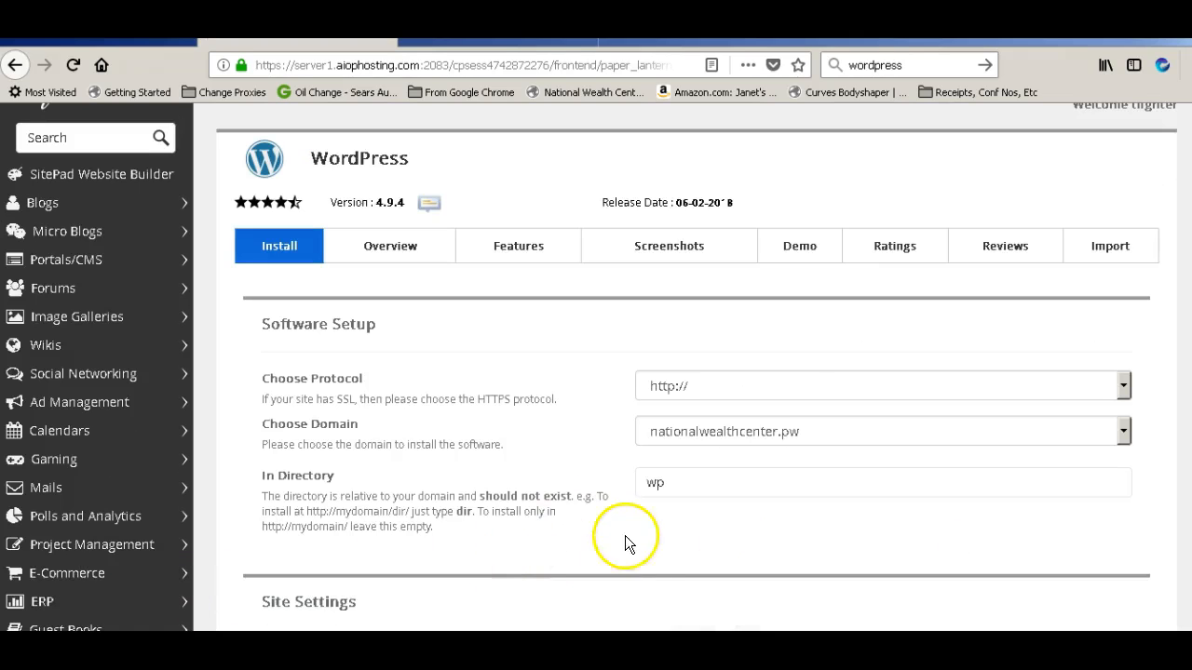
pyautogui.click(1124, 480)
pyautogui.click(1126, 443)
pyautogui.click(1100, 443)
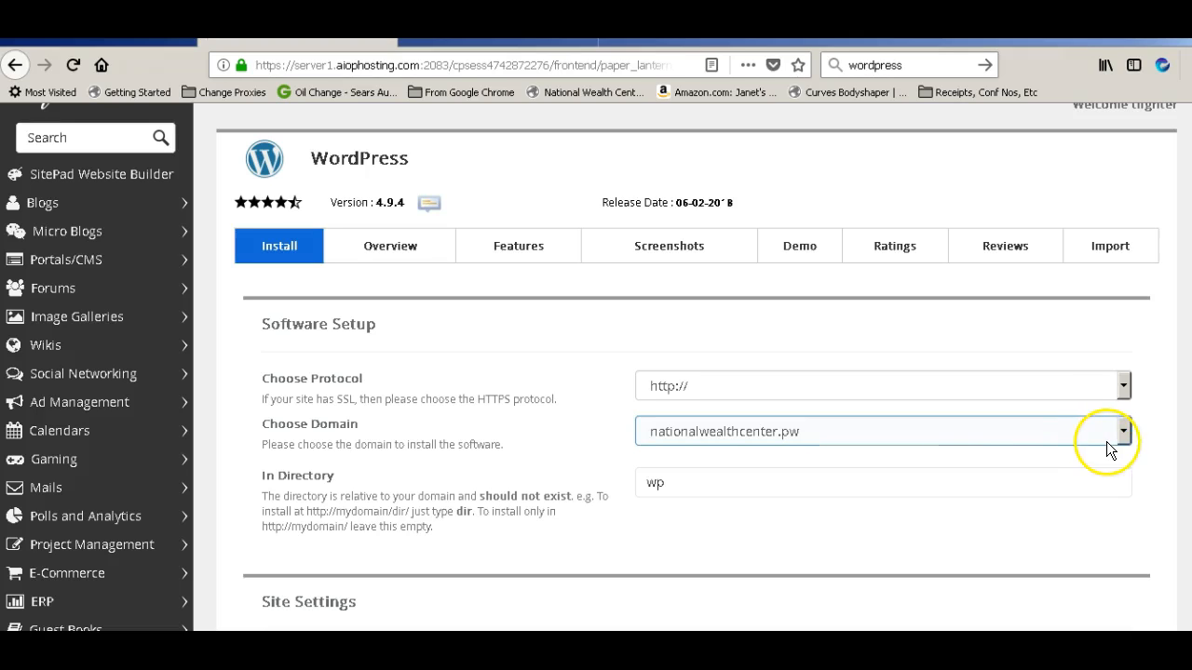
pyautogui.click(1124, 437)
pyautogui.click(1123, 436)
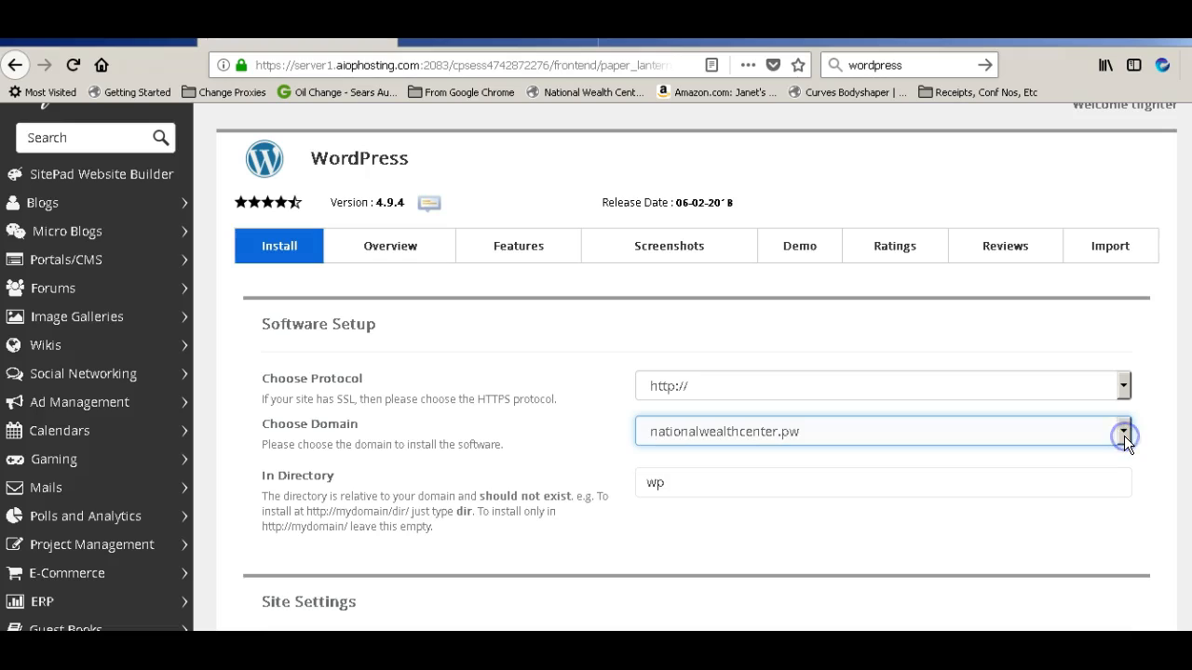
pyautogui.click(1123, 436)
pyautogui.click(1123, 436)
pyautogui.scroll(-1, 453, 519)
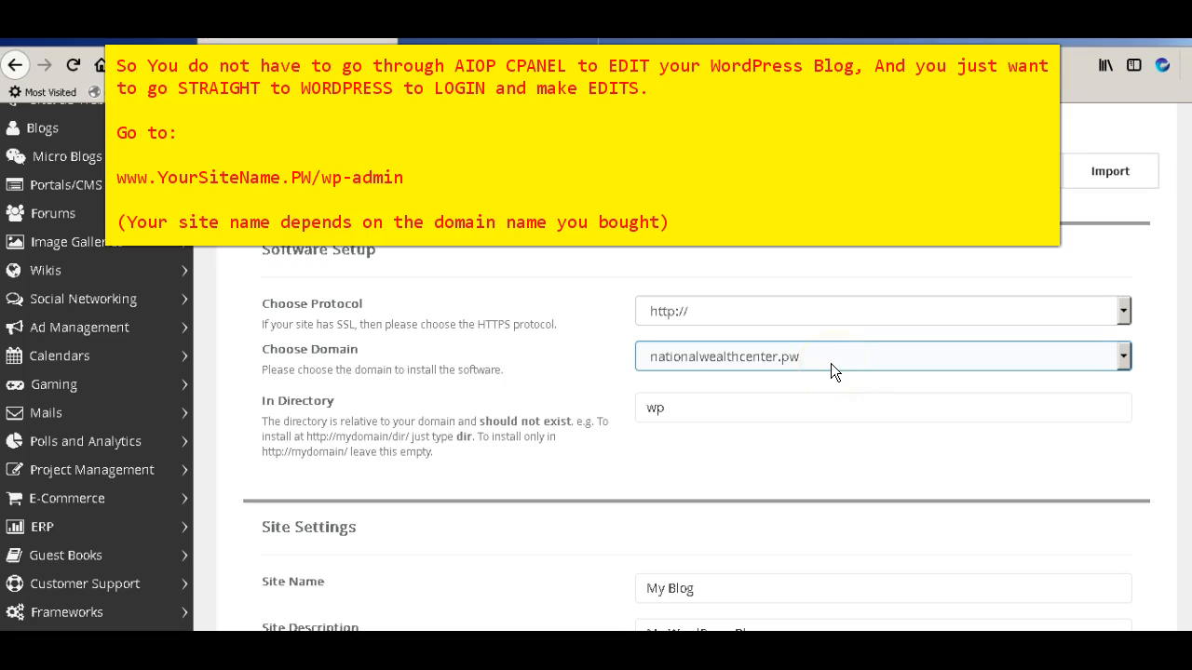
pyautogui.click(852, 400)
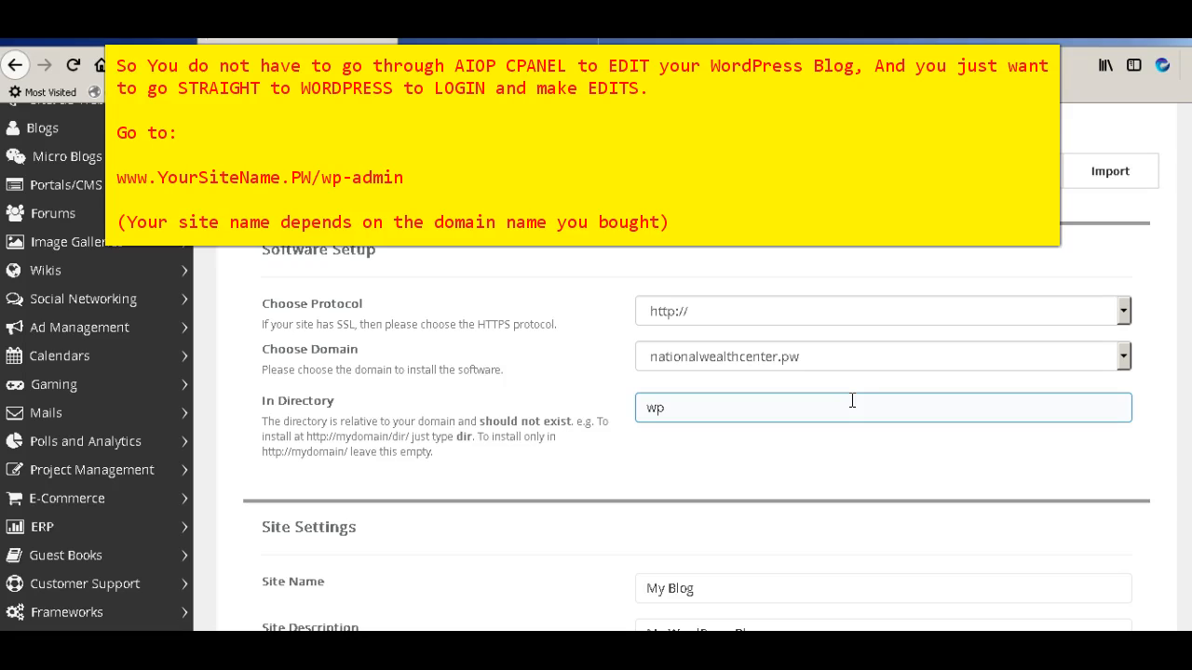
pyautogui.click(829, 365)
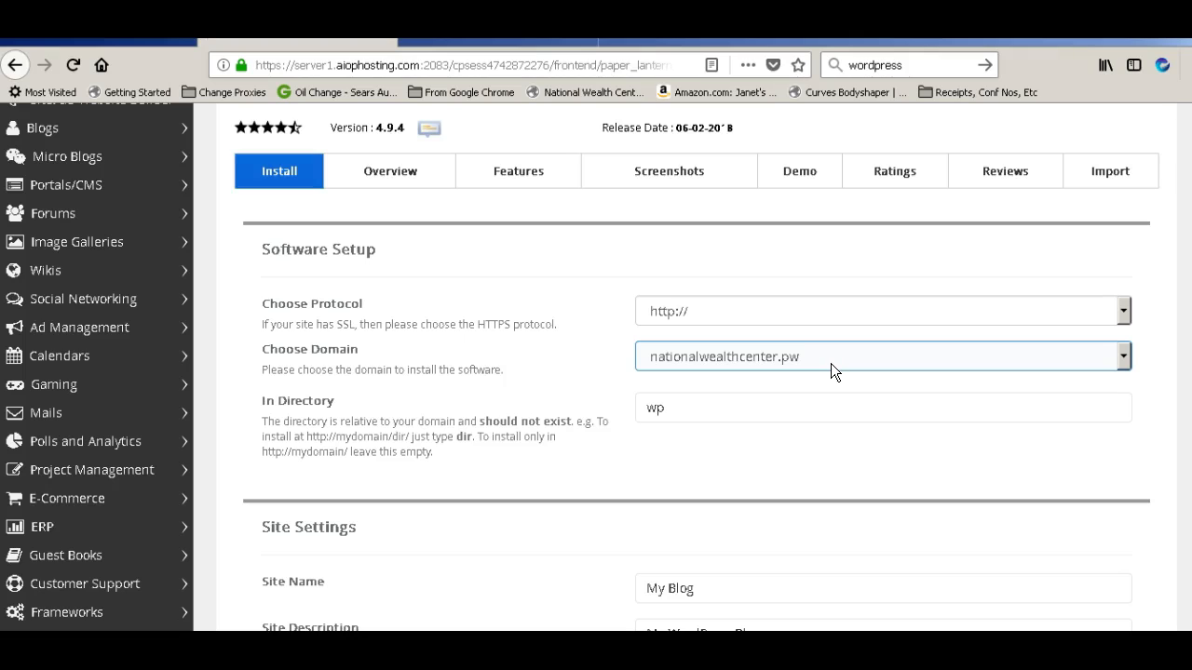
# Delete 'wp' from the In Directory field so WordPress installs at the domain root
pyautogui.click(540, 398)
pyautogui.click(518, 571)
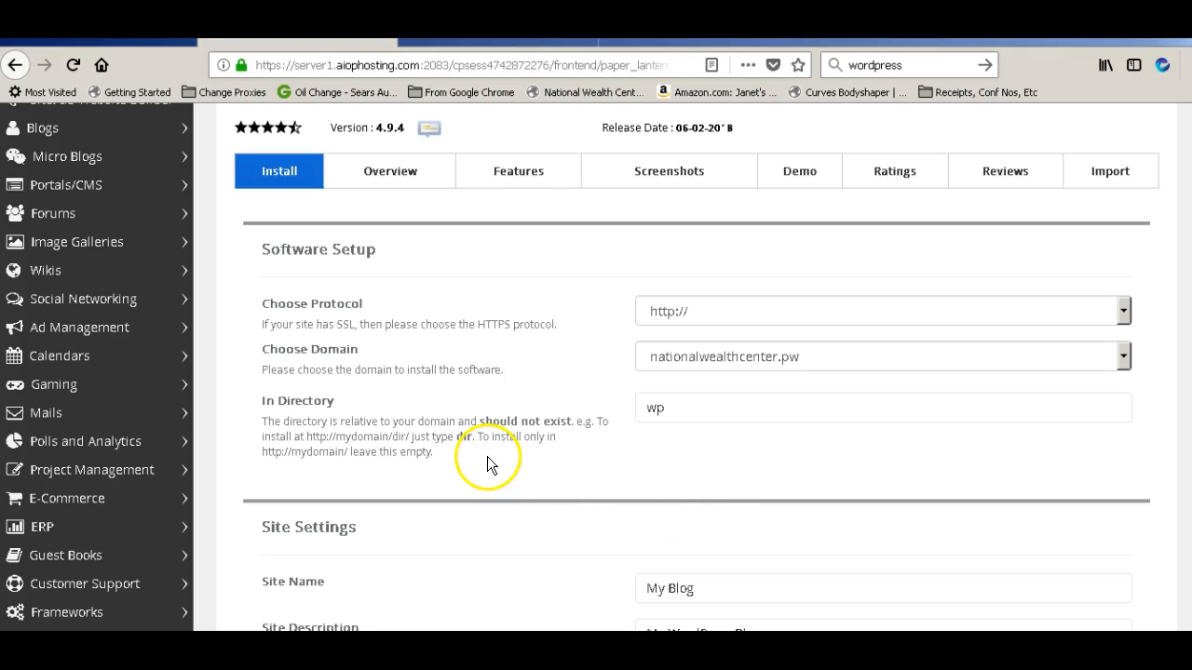
pyautogui.click(757, 414)
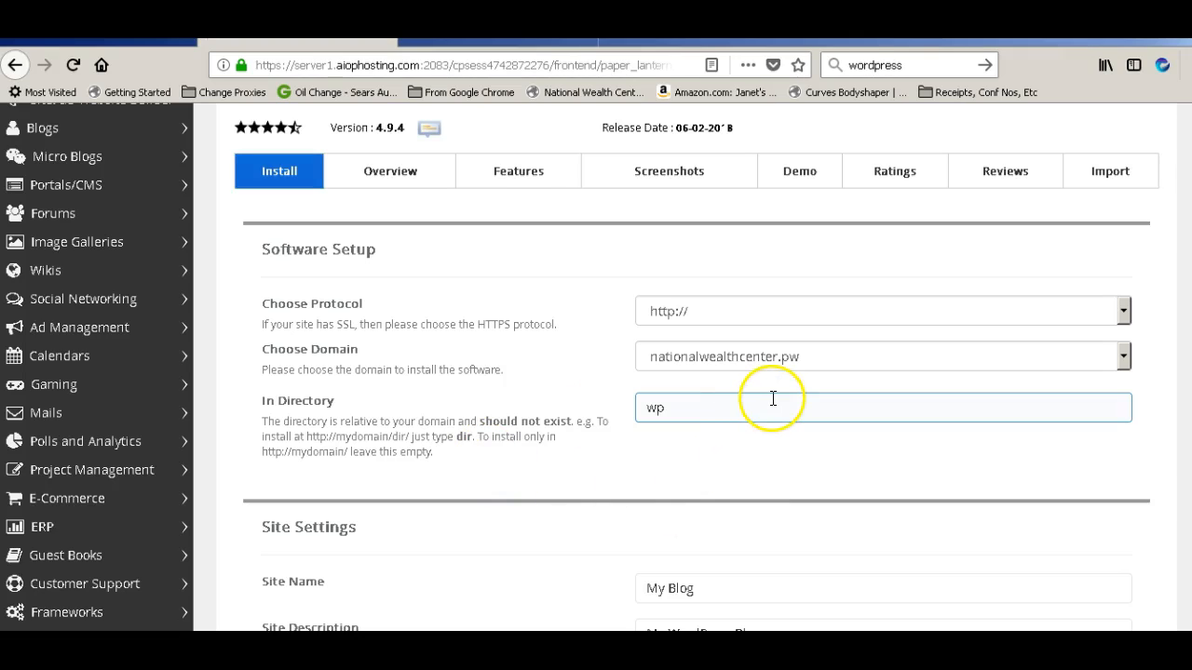
pyautogui.click(779, 391)
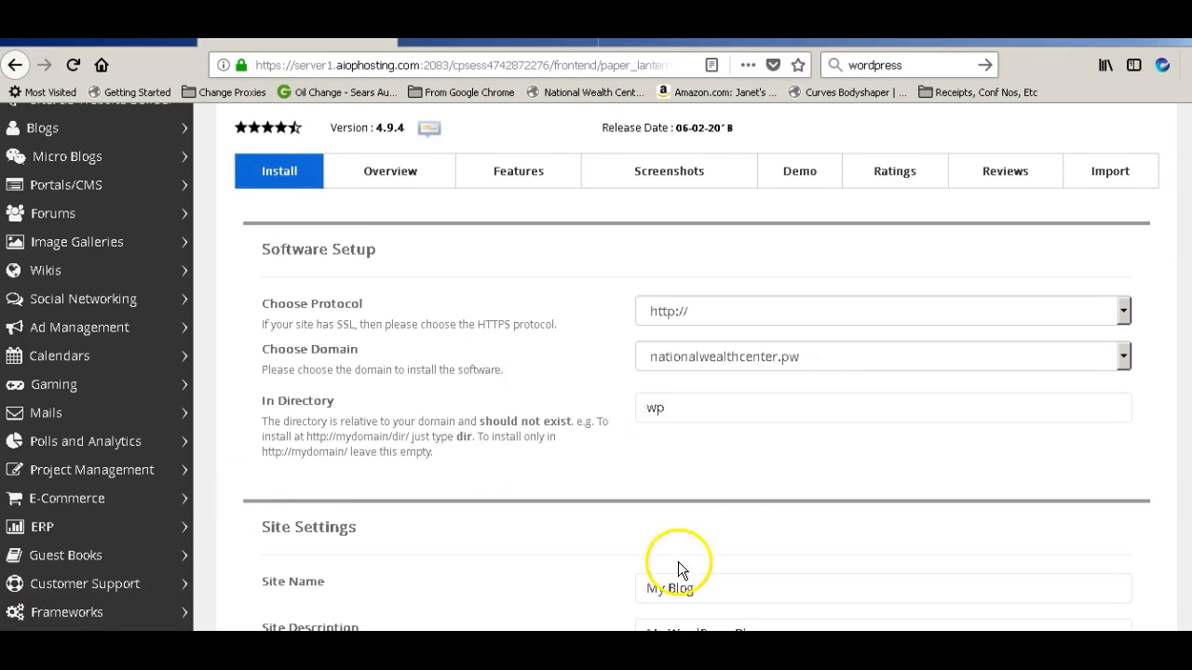
pyautogui.click(735, 407)
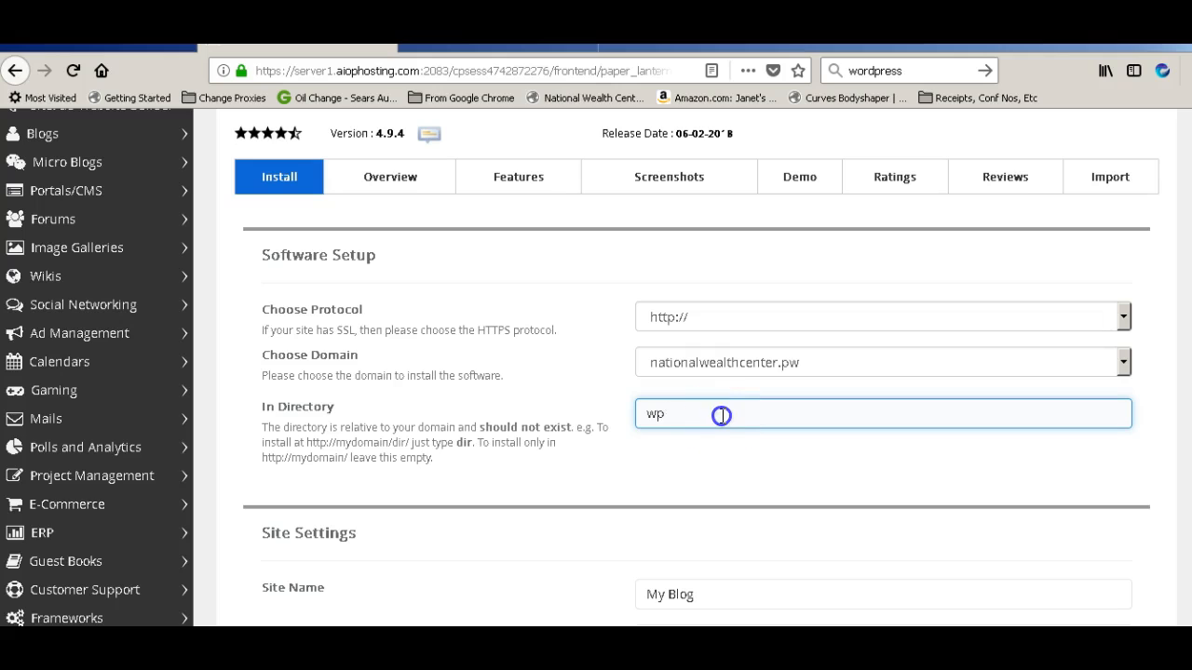
pyautogui.press('BackSpace')
pyautogui.press('BackSpace')
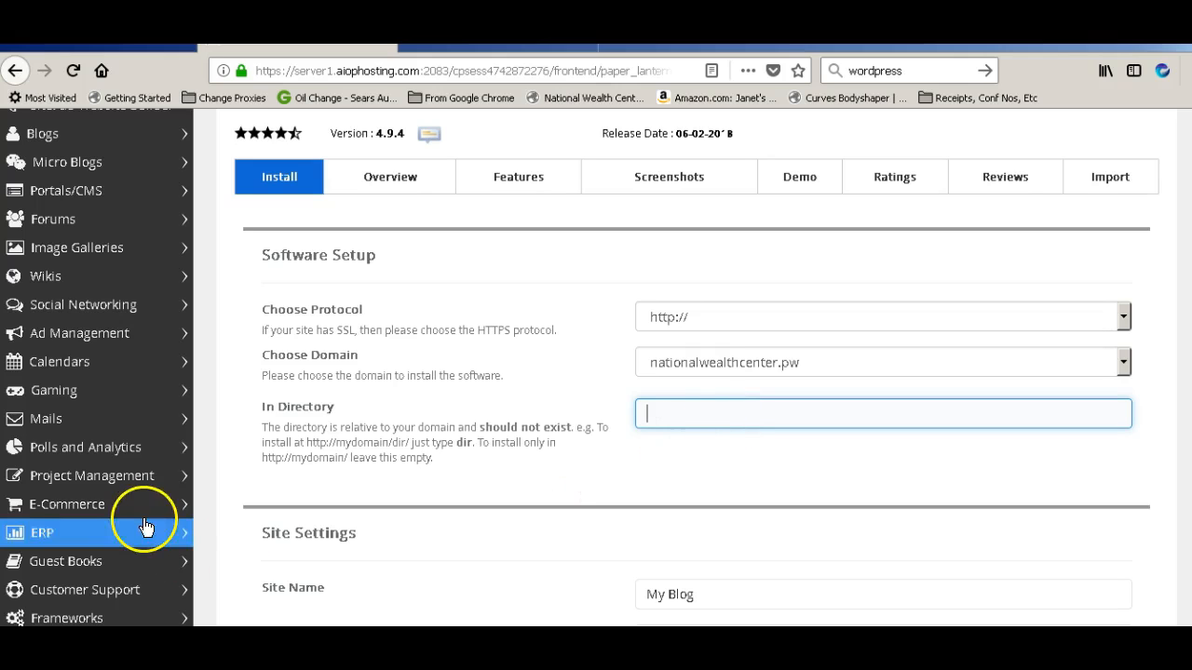
# Replace the default Admin Username with your own admin username
pyautogui.scroll(-5, 325, 549)
pyautogui.click(697, 464)
pyautogui.doubleClick(631, 474)
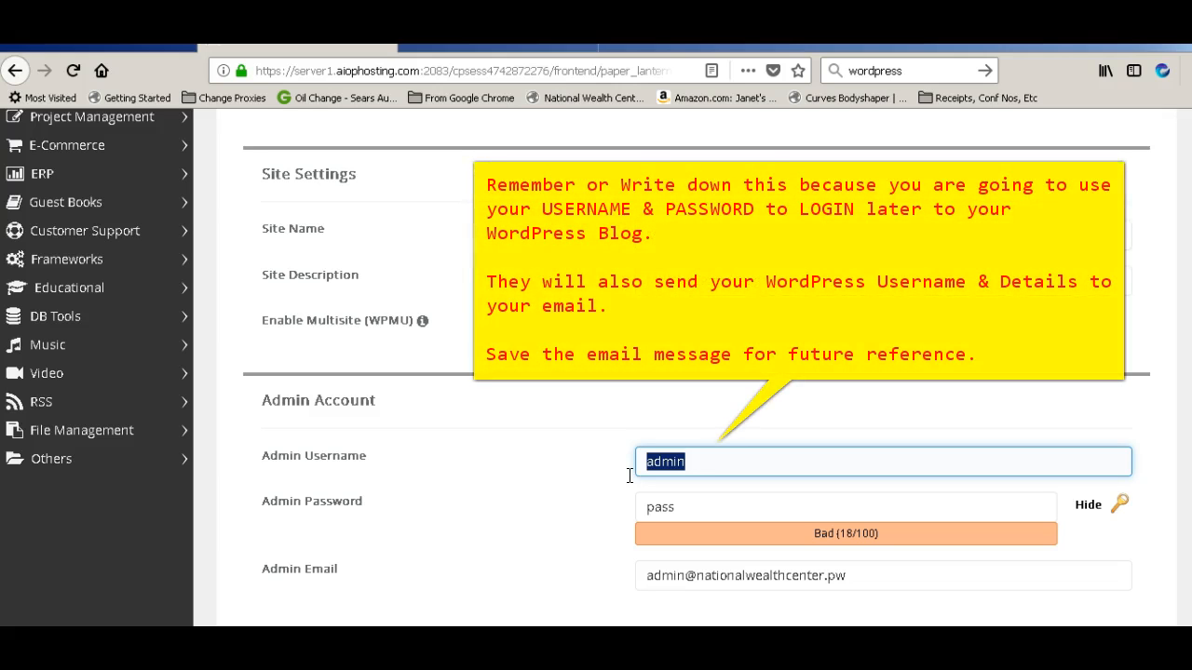
pyautogui.press('BackSpace')
pyautogui.write('twates2u')
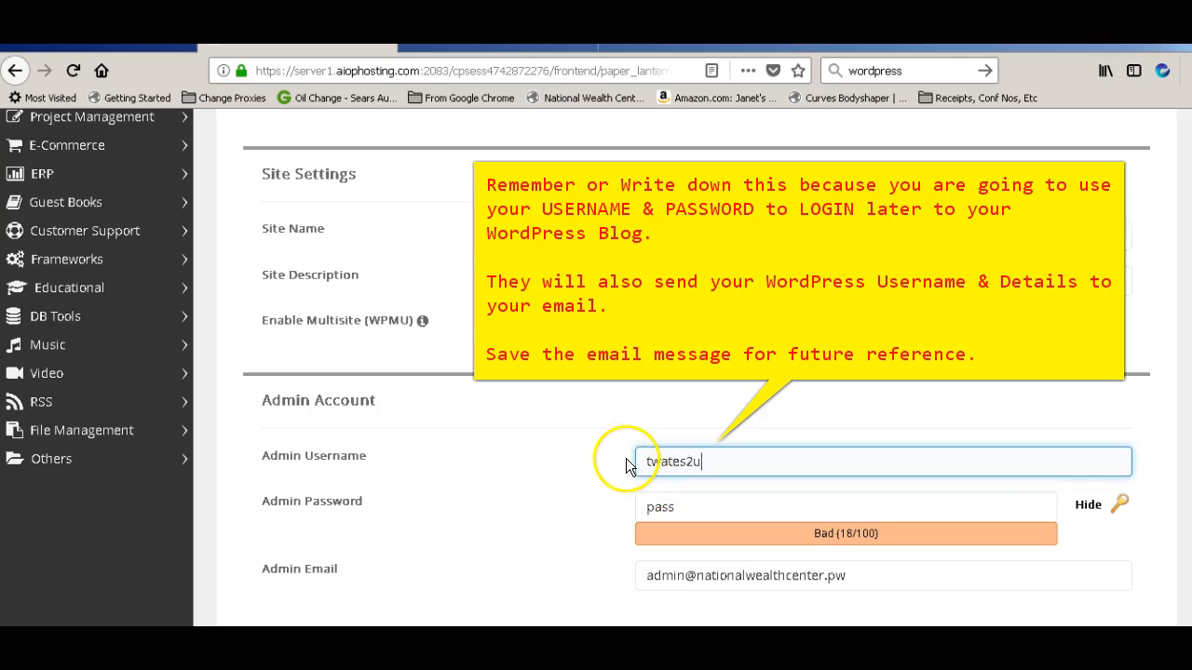
# Enter a new Admin Password and replace the Admin Email with your own address
pyautogui.click(689, 506)
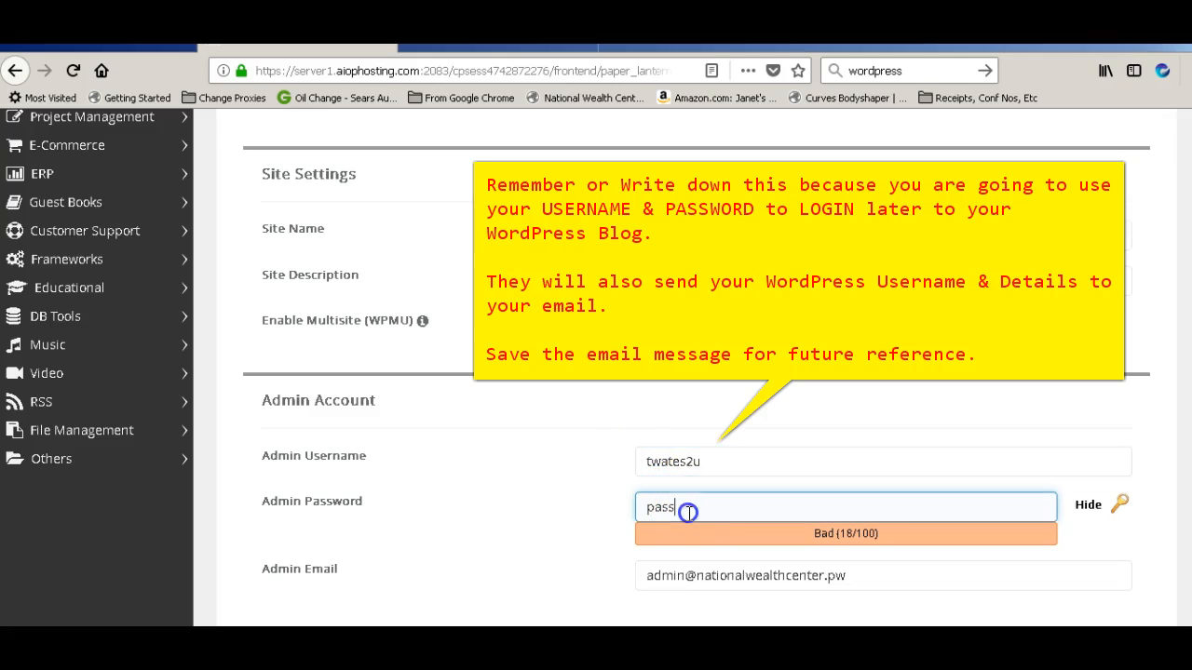
pyautogui.press('BackSpace')
pyautogui.press('BackSpace')
pyautogui.press('BackSpace')
pyautogui.press('BackSpace')
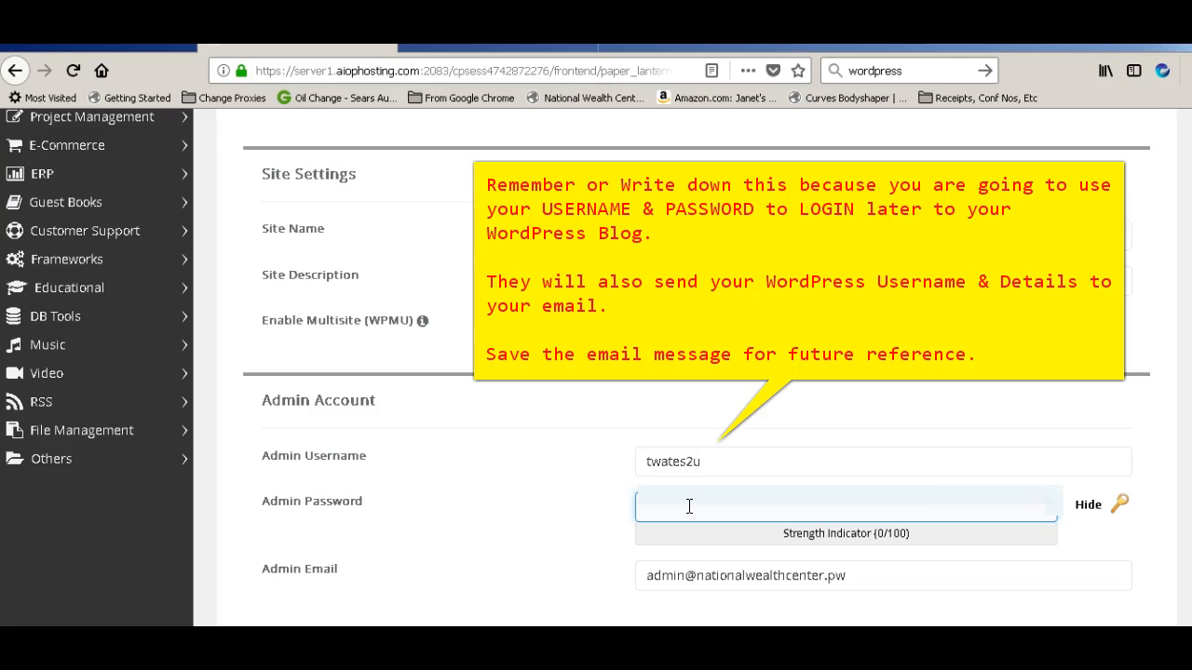
pyautogui.write('****')
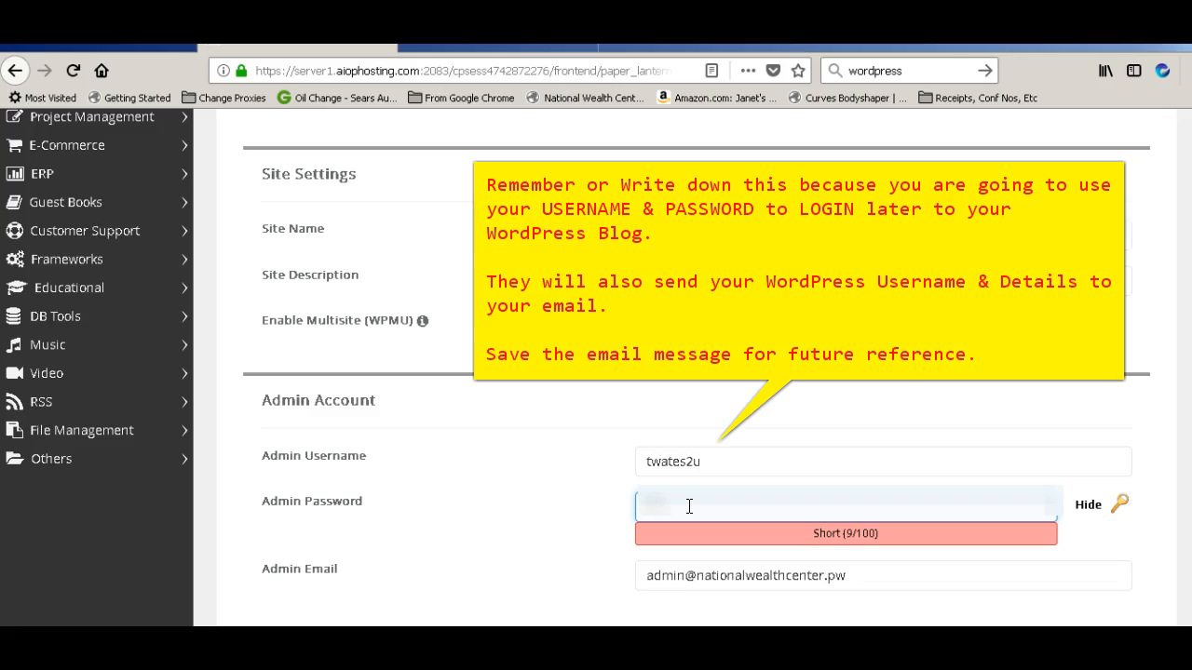
pyautogui.write('**')
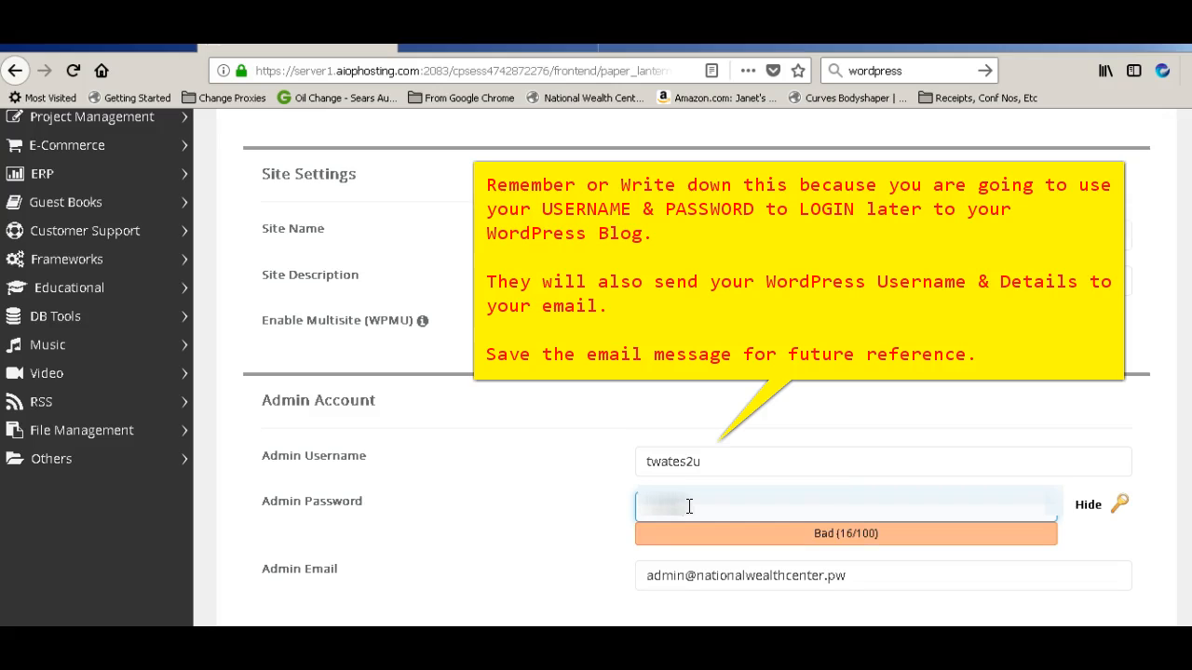
pyautogui.write('*')
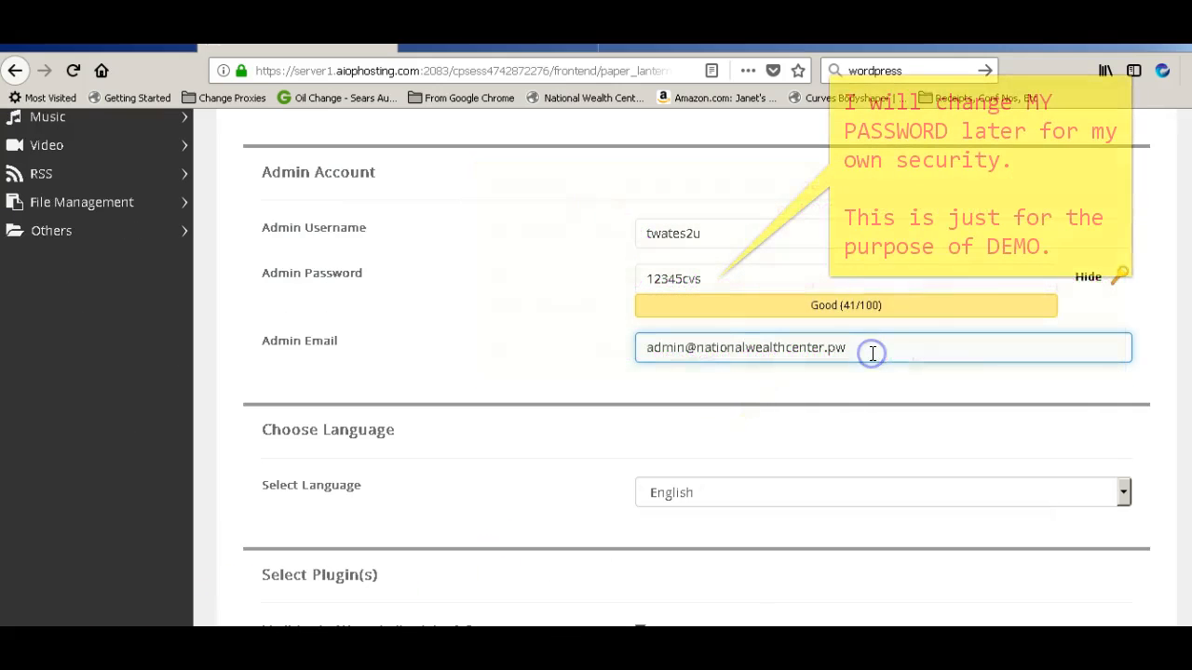
pyautogui.press('BackSpace')
pyautogui.press('BackSpace')
pyautogui.press('BackSpace')
pyautogui.press('BackSpace')
pyautogui.press('BackSpace')
pyautogui.press('BackSpace')
pyautogui.press('BackSpace')
pyautogui.press('BackSpace')
pyautogui.press('BackSpace')
pyautogui.press('BackSpace')
pyautogui.press('BackSpace')
pyautogui.press('BackSpace')
pyautogui.press('BackSpace')
pyautogui.press('BackSpace')
pyautogui.press('BackSpace')
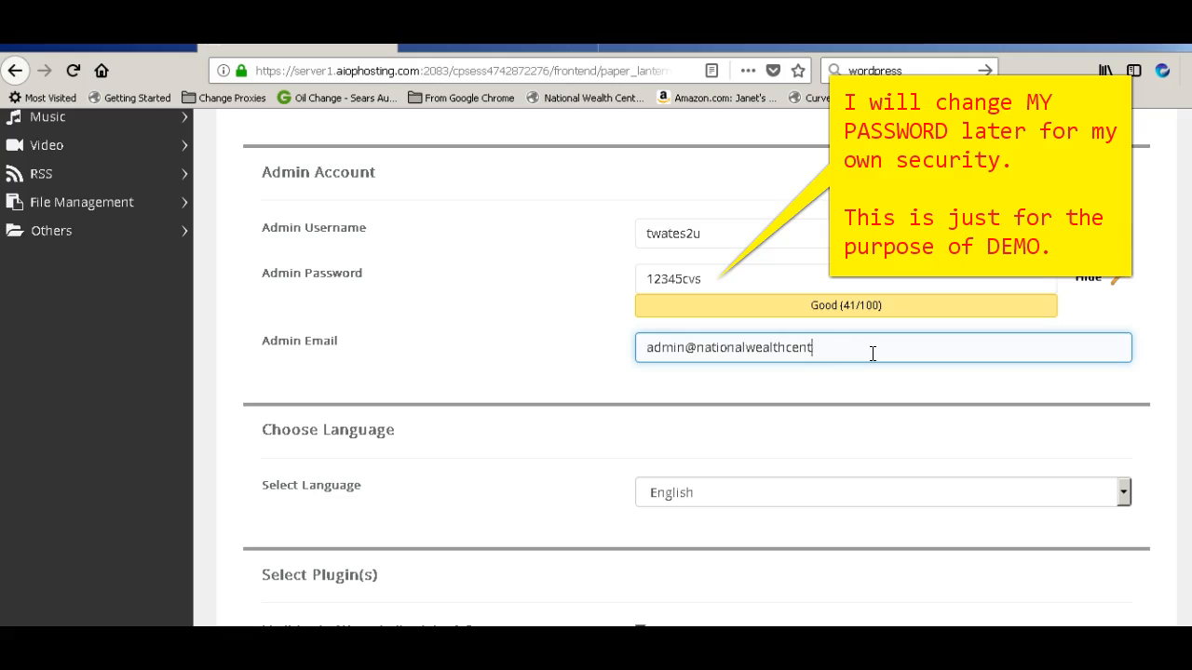
pyautogui.press('BackSpace')
pyautogui.press('BackSpace')
pyautogui.press('BackSpace')
pyautogui.press('BackSpace')
pyautogui.press('BackSpace')
pyautogui.press('BackSpace')
pyautogui.press('BackSpace')
pyautogui.press('BackSpace')
pyautogui.press('BackSpace')
pyautogui.press('BackSpace')
pyautogui.press('BackSpace')
pyautogui.press('BackSpace')
pyautogui.press('BackSpace')
pyautogui.press('BackSpace')
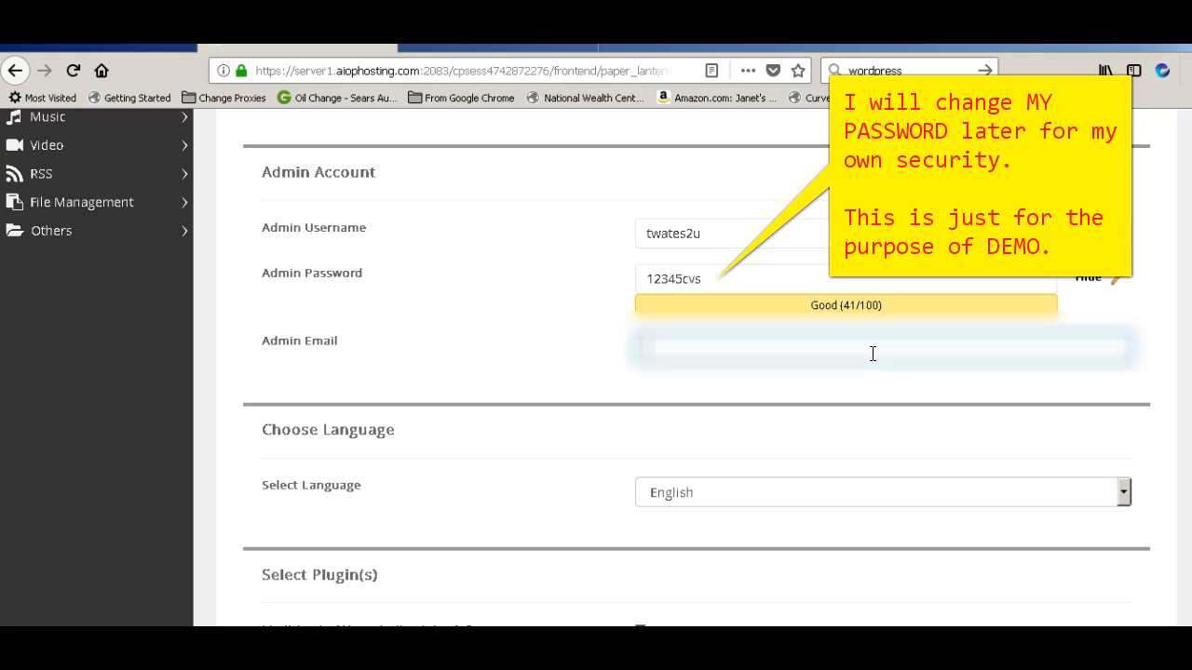
pyautogui.write('twate•••••••')
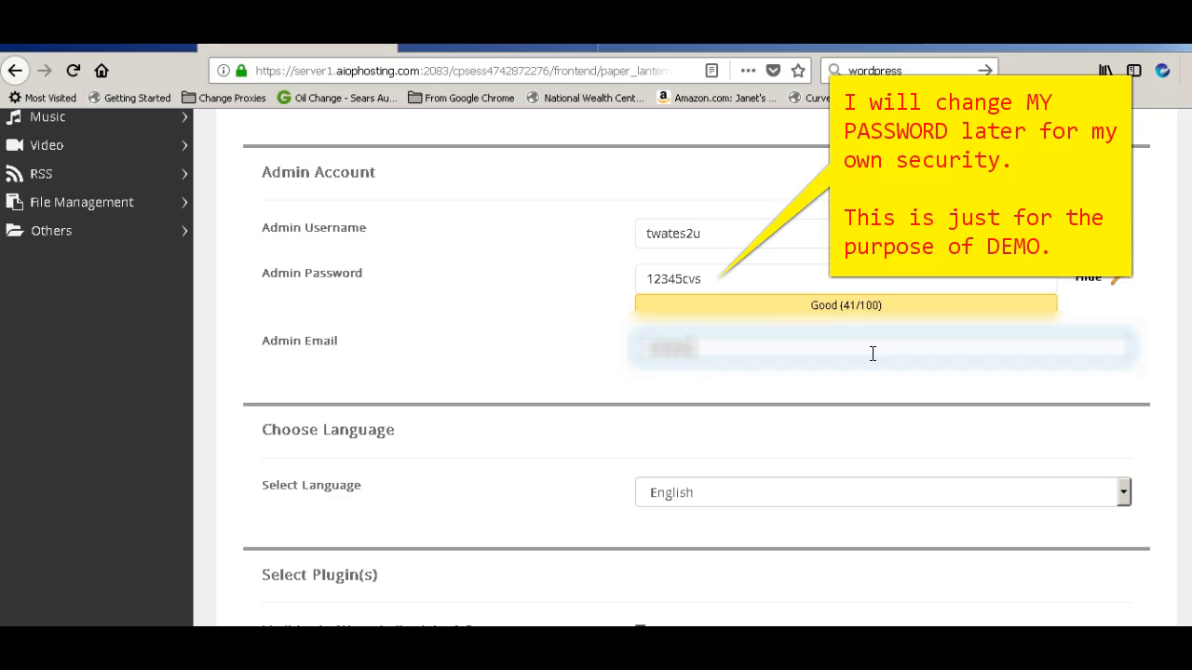
pyautogui.write('••')
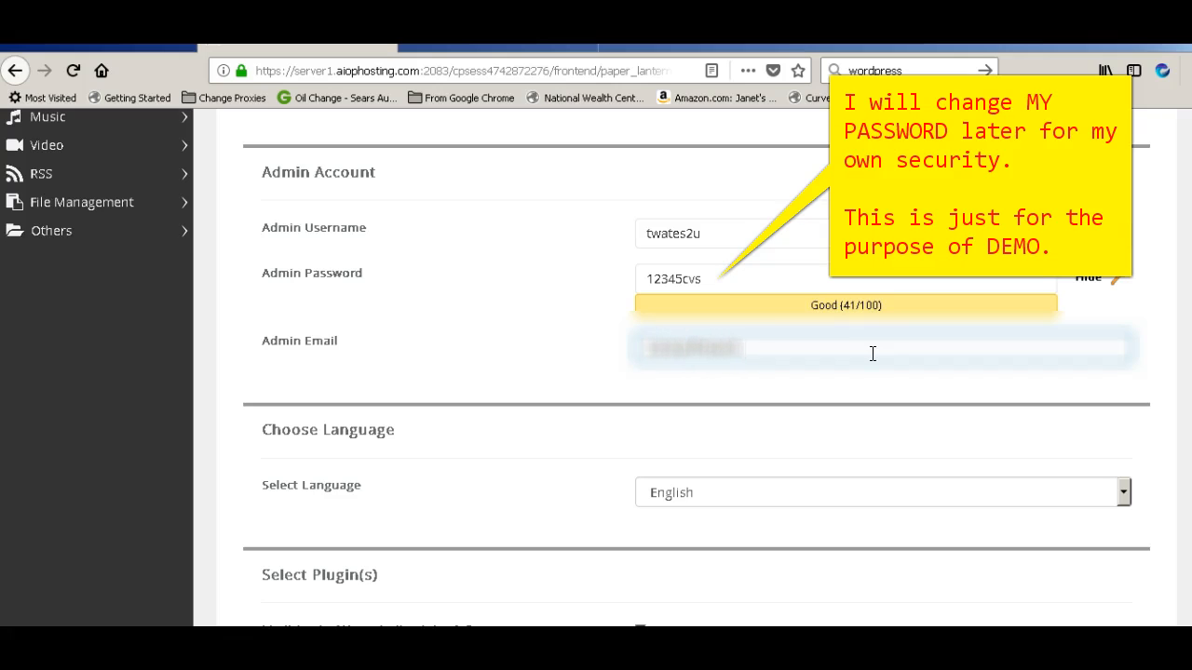
pyautogui.write('••••••••••••')
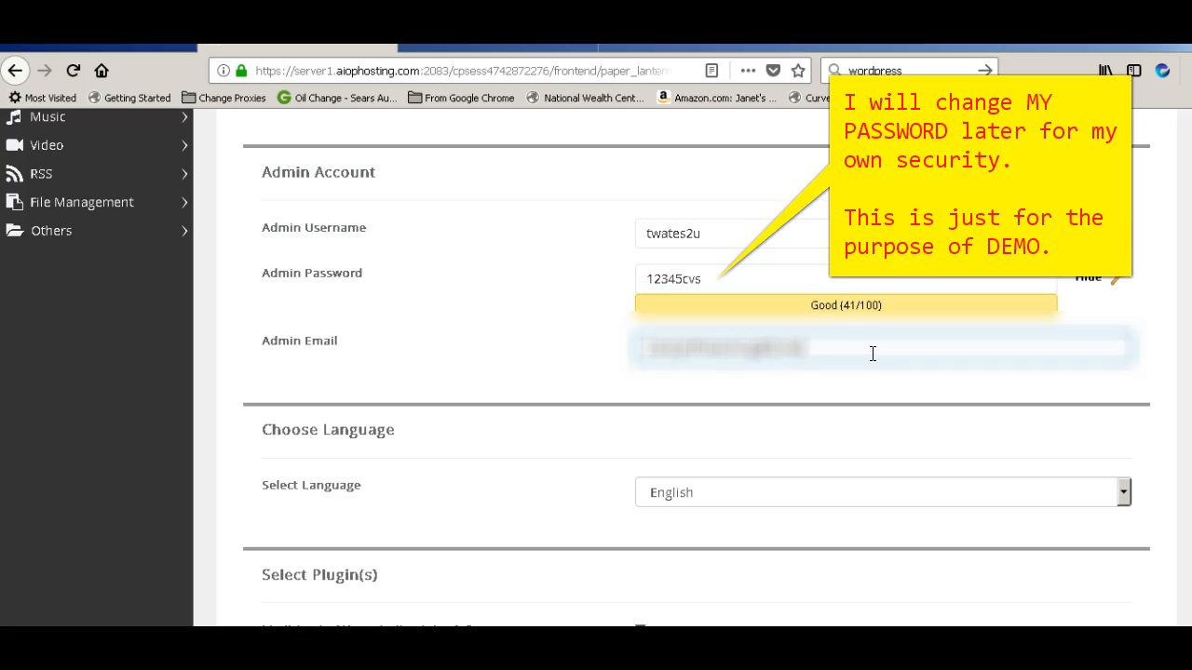
pyautogui.write('••')
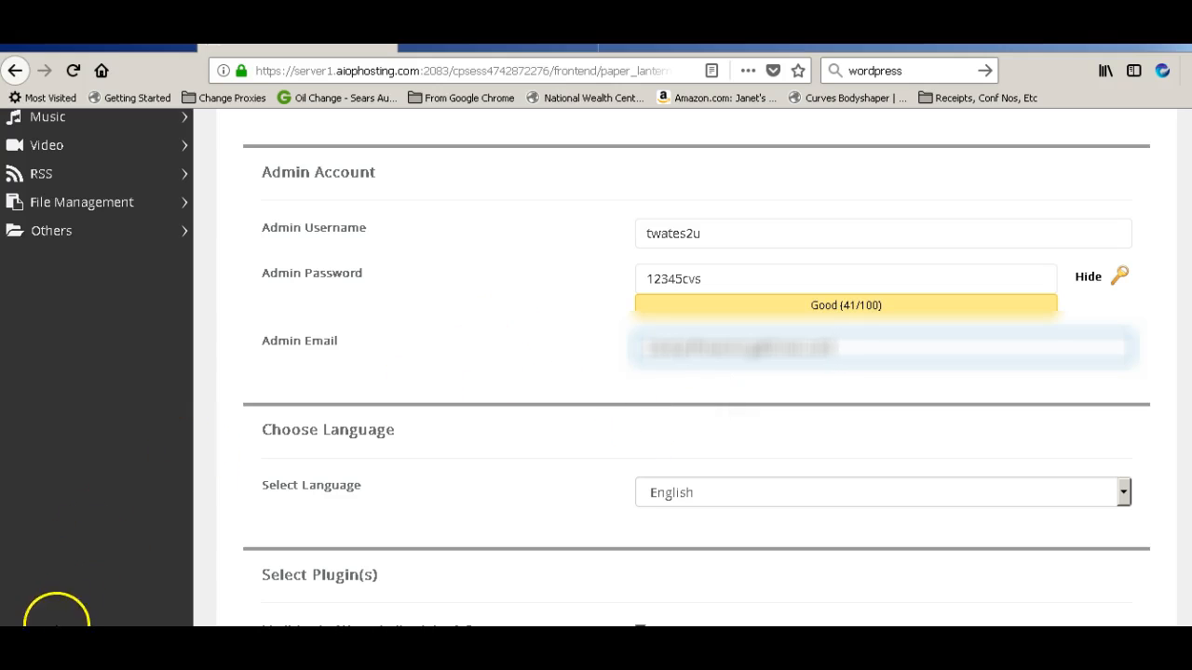
# Change the Site Name from 'My Blog' to 'NationalWealthCenter.PW'
pyautogui.scroll(-3, 1116, 312)
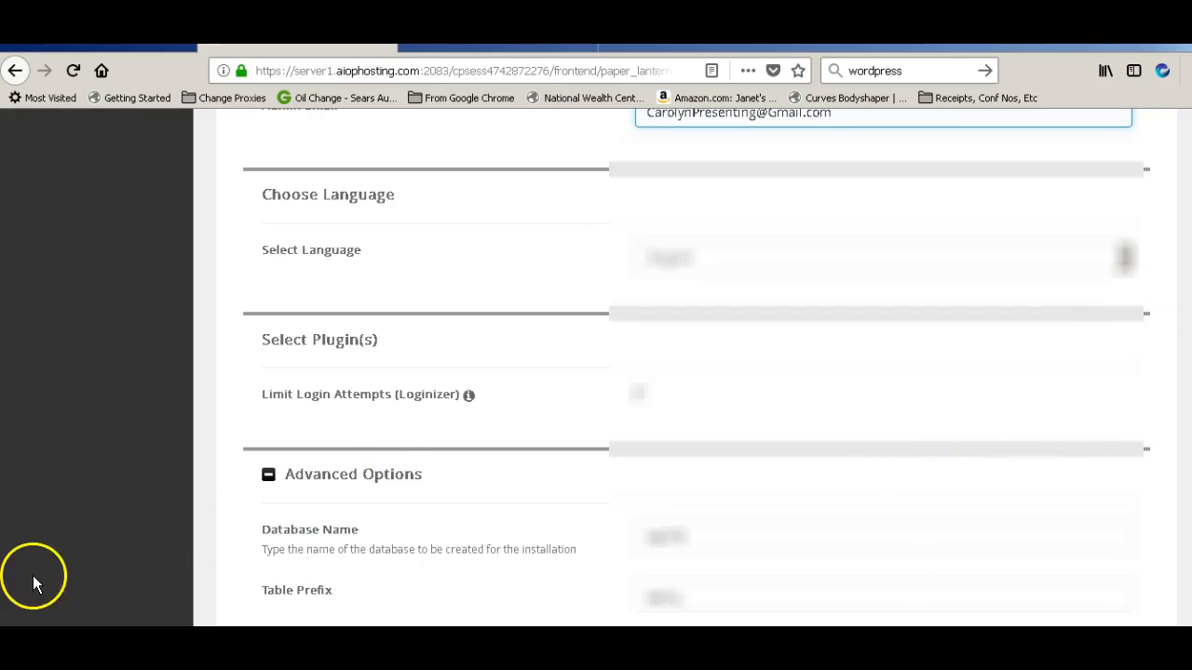
pyautogui.scroll(5, 478, 622)
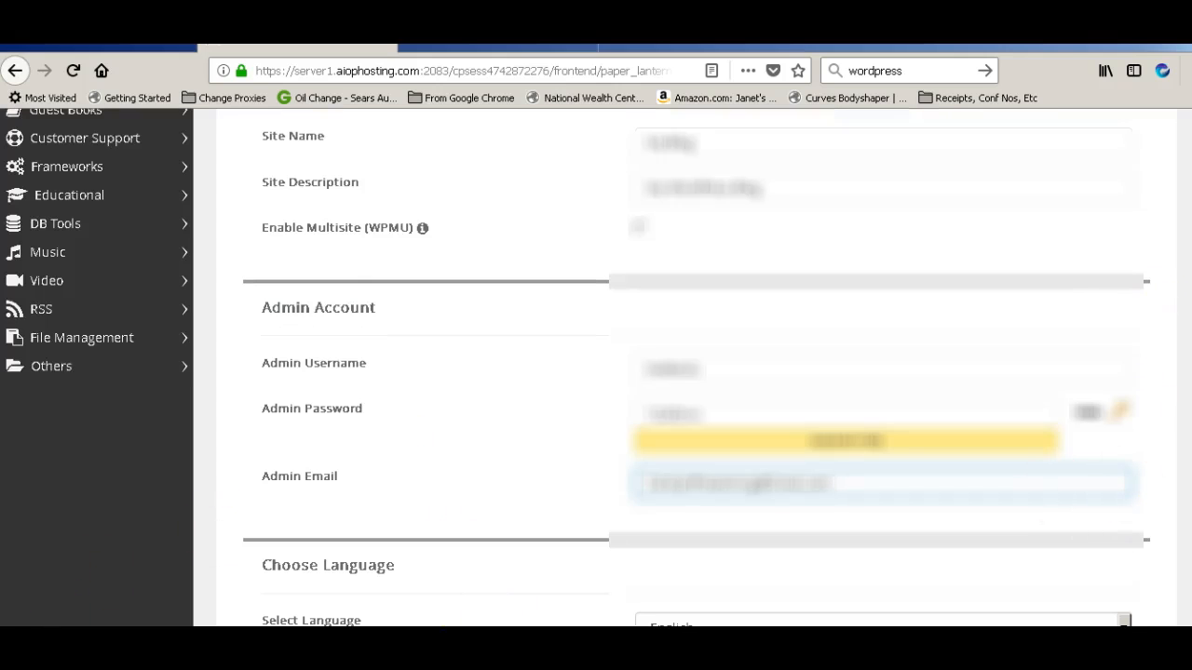
pyautogui.scroll(1, 596, 372)
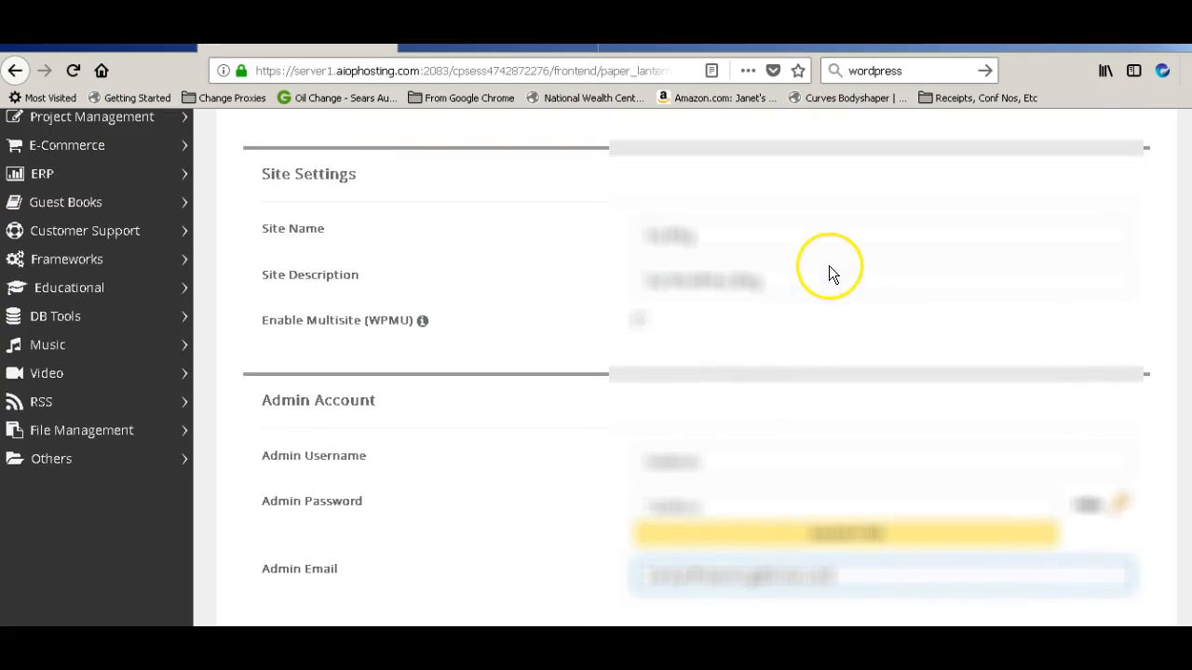
pyautogui.click(758, 239)
pyautogui.moveTo(754, 239); pyautogui.dragTo(611, 258)
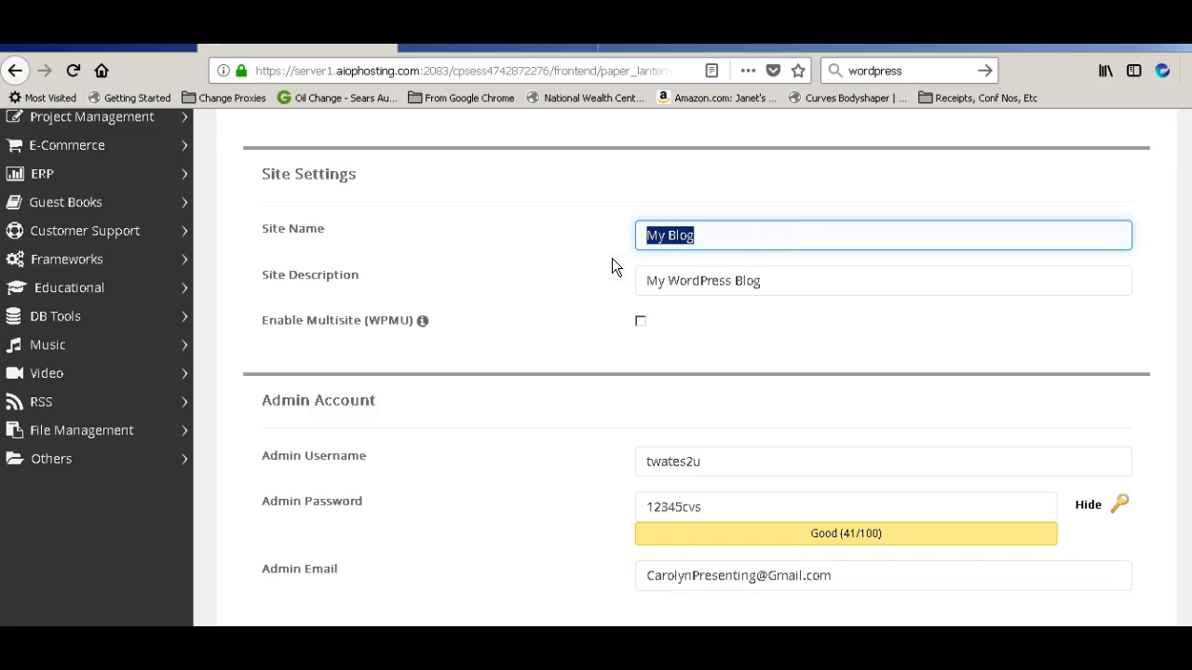
pyautogui.write('National')
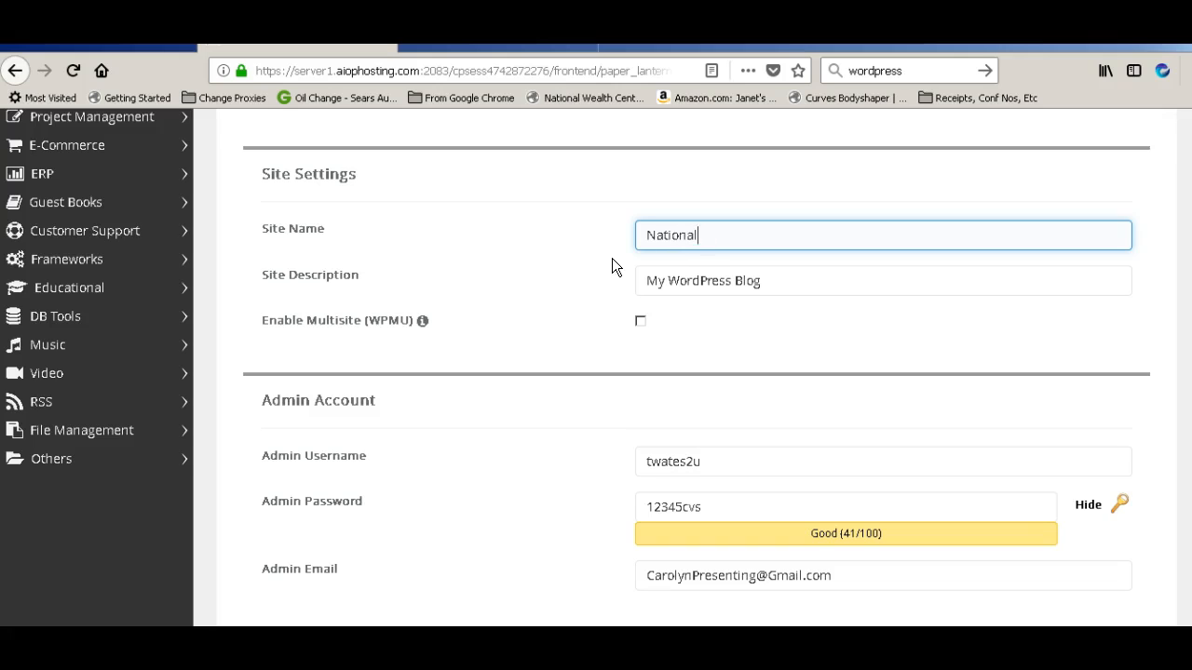
pyautogui.write('WealthCenter.p')
pyautogui.press('BackSpace')
pyautogui.write('PW')
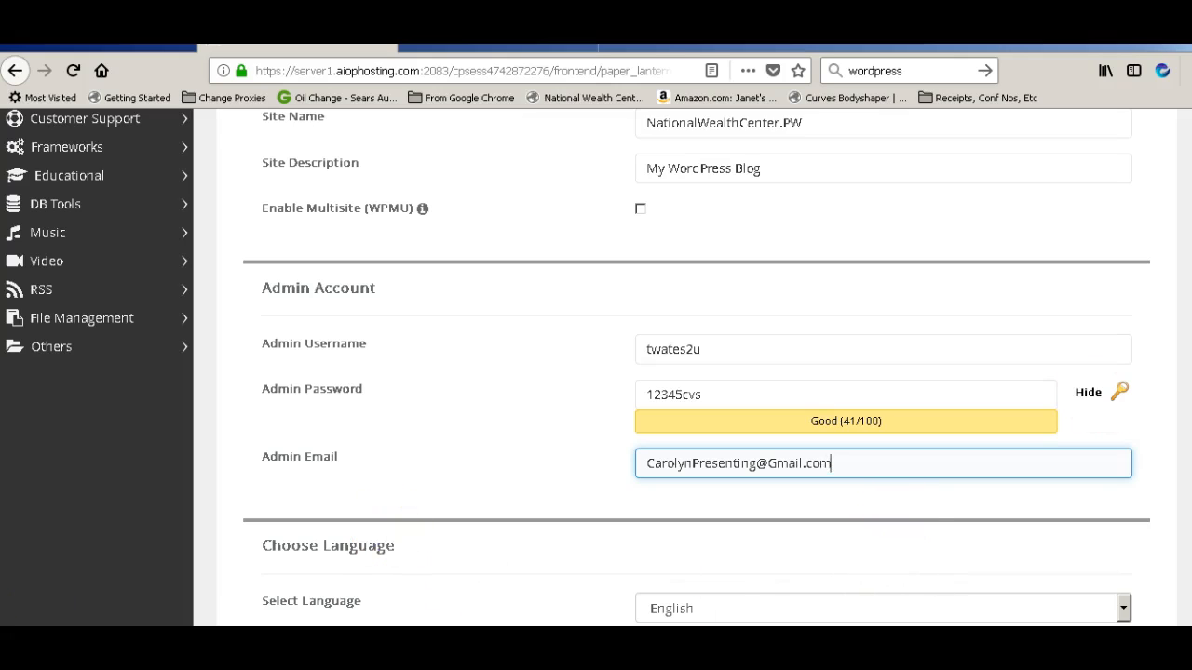
pyautogui.scroll(3, 670, 368)
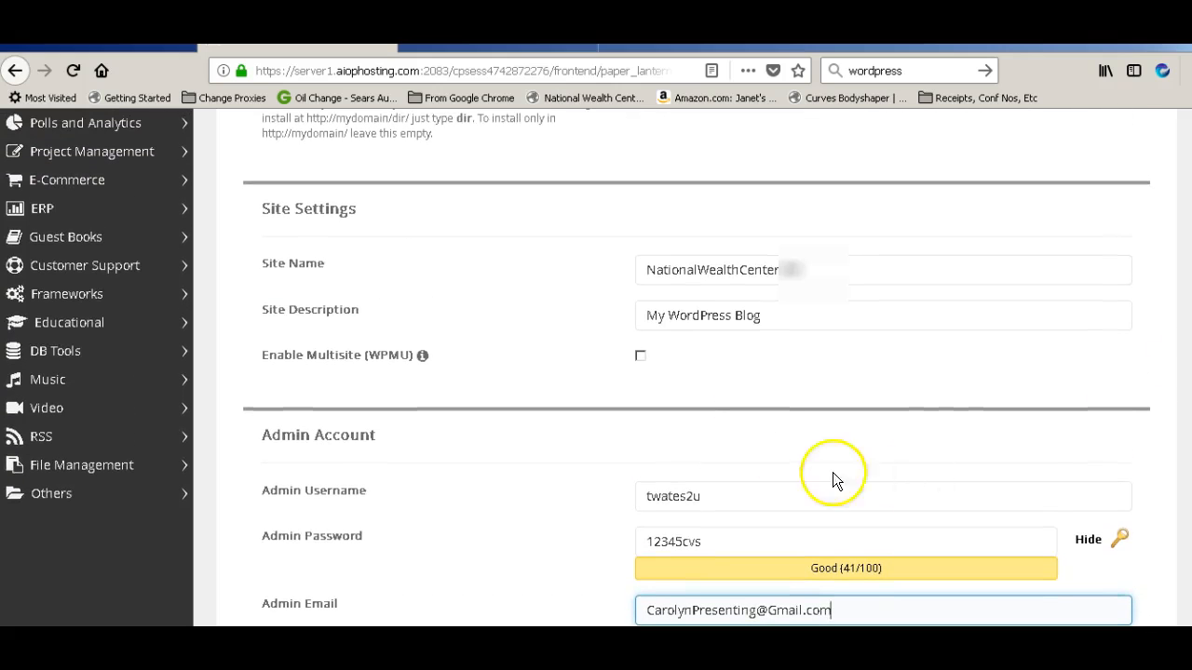
pyautogui.click(812, 274)
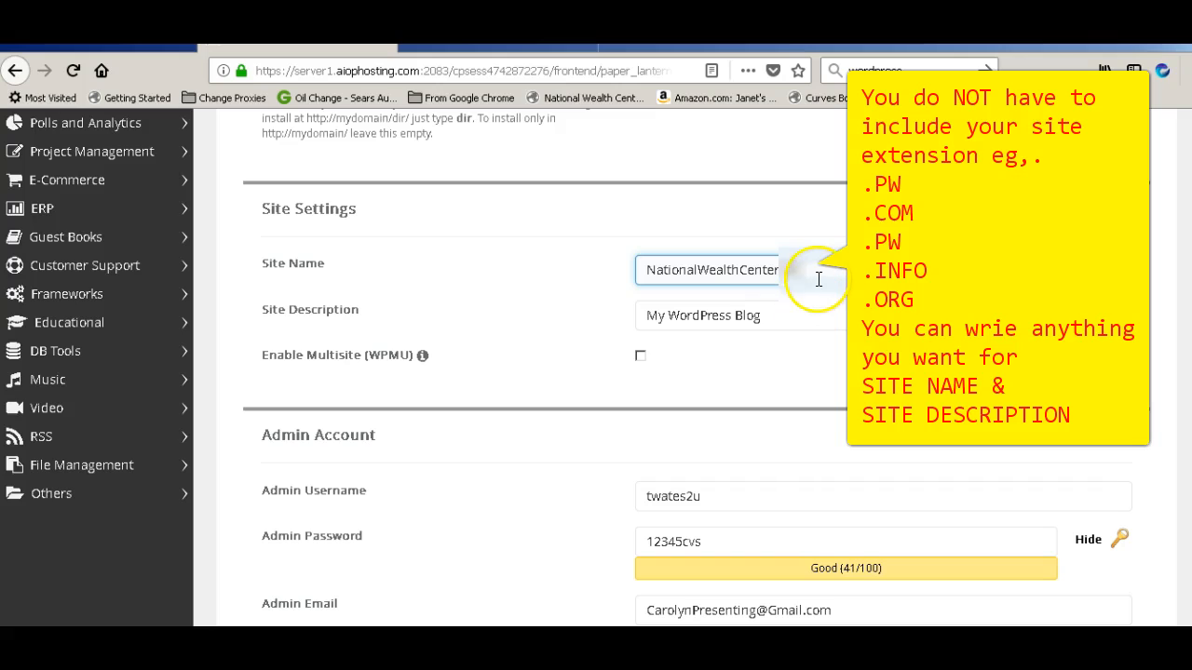
# Replace the default Site Description with 'Making Residual Cash'
pyautogui.click(798, 326)
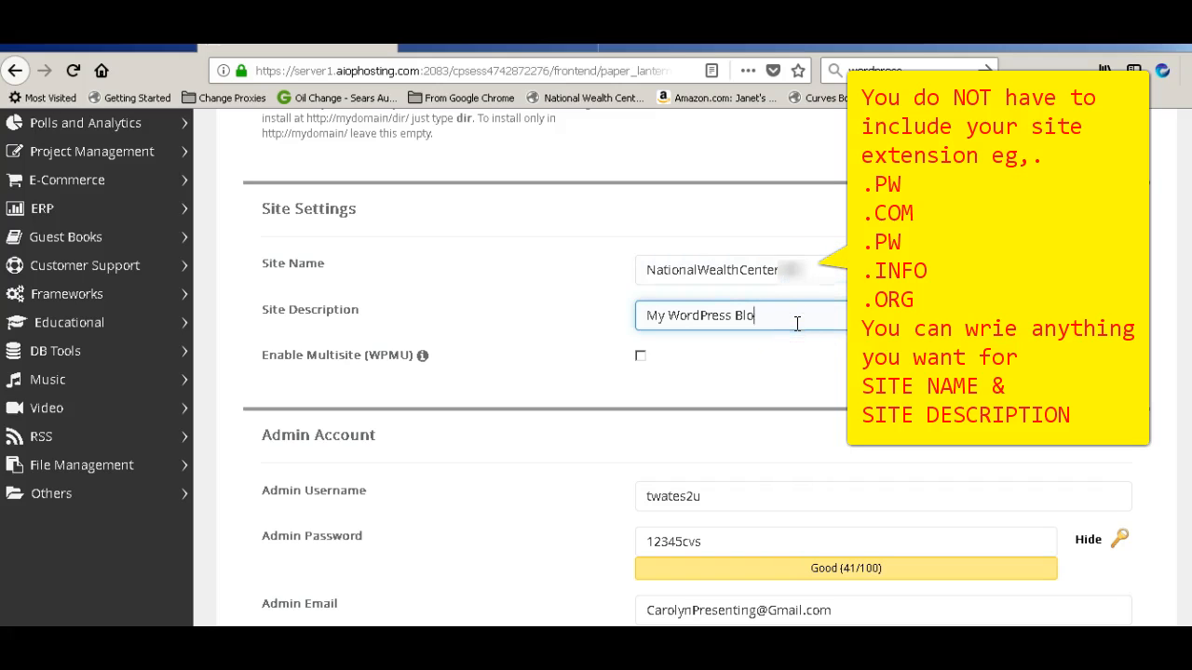
pyautogui.press('BackSpace')
pyautogui.press('BackSpace')
pyautogui.press('BackSpace')
pyautogui.press('BackSpace')
pyautogui.press('BackSpace')
pyautogui.press('BackSpace')
pyautogui.press('BackSpace')
pyautogui.press('BackSpace')
pyautogui.press('BackSpace')
pyautogui.press('BackSpace')
pyautogui.press('BackSpace')
pyautogui.press('BackSpace')
pyautogui.press('BackSpace')
pyautogui.press('BackSpace')
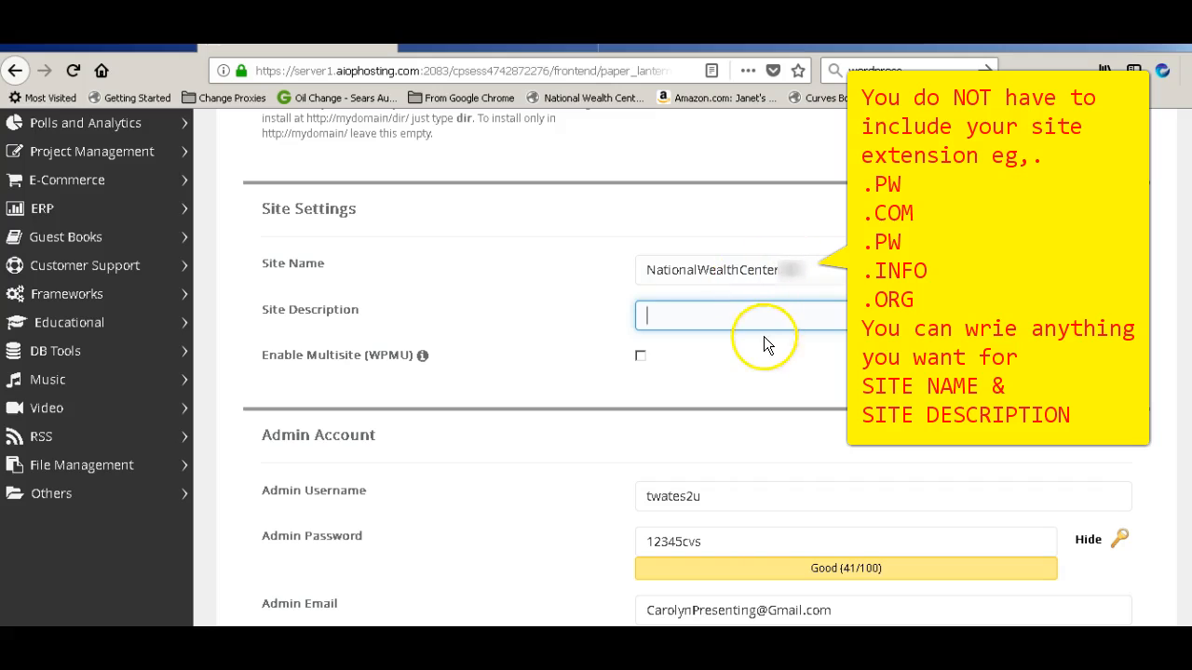
pyautogui.write('Making Residual Cash')
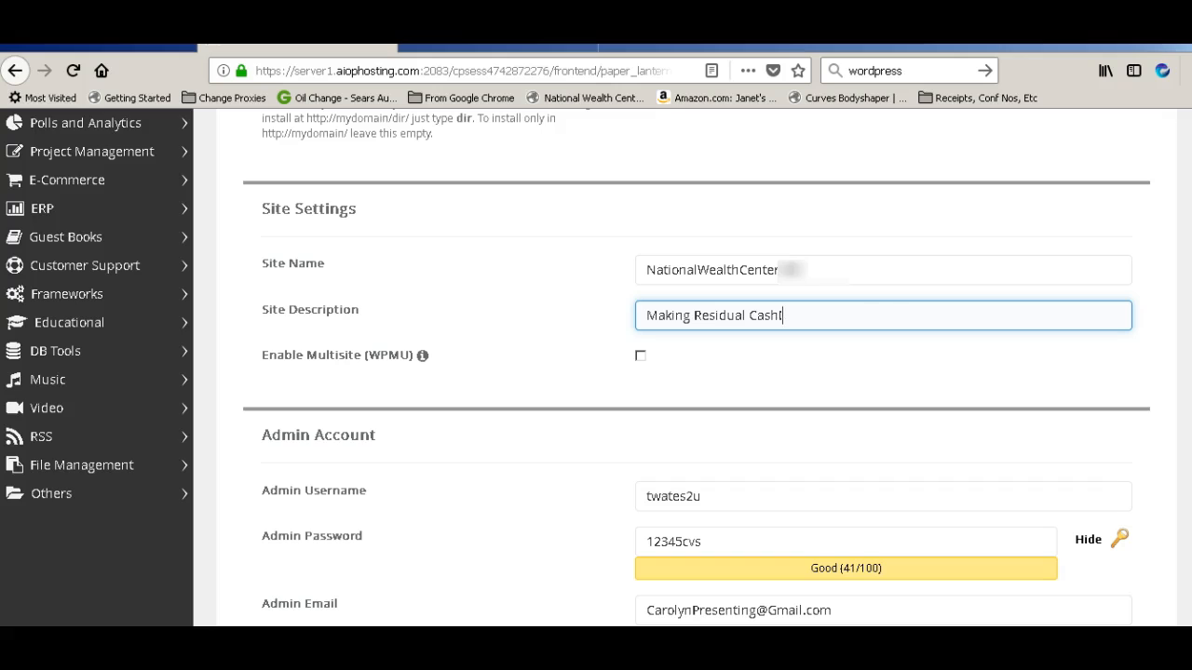
pyautogui.click(839, 317)
pyautogui.scroll(5, 671, 373)
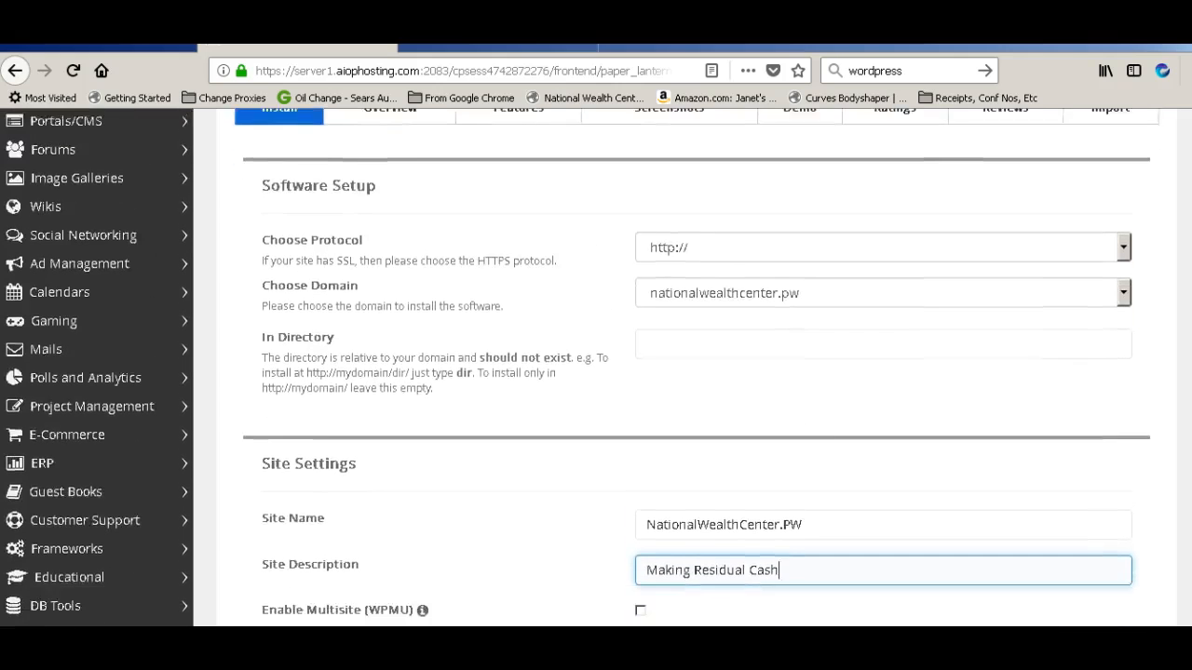
pyautogui.scroll(-10, 671, 372)
pyautogui.scroll(-2, 670, 372)
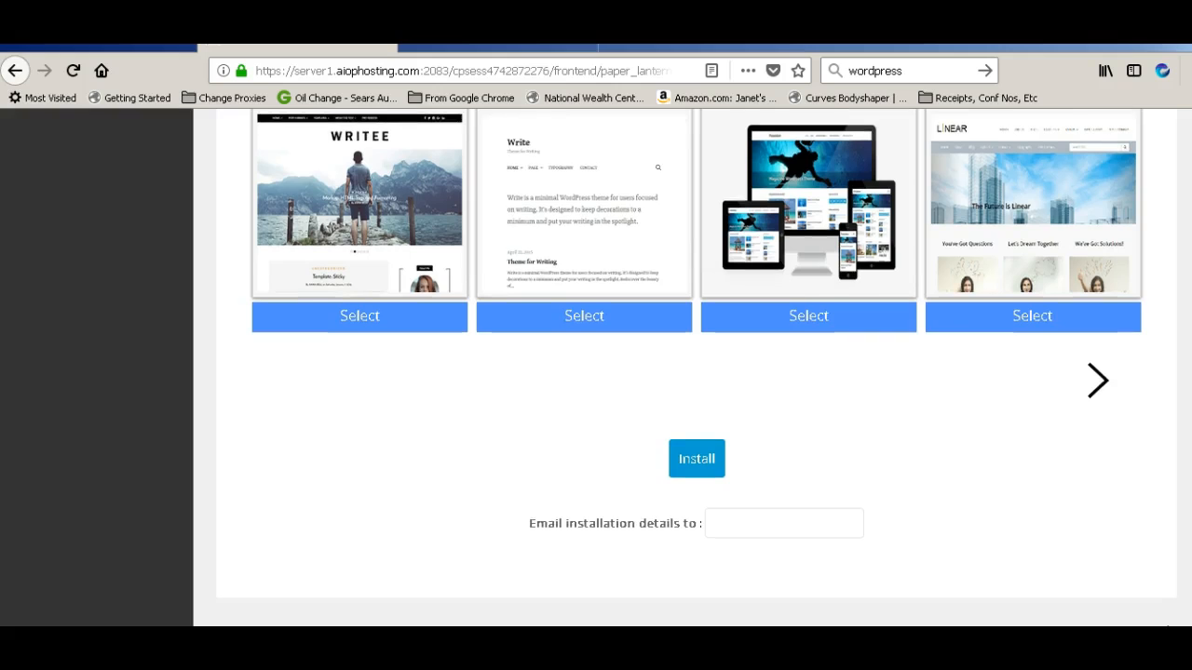
pyautogui.scroll(5, 670, 373)
pyautogui.scroll(5, 670, 372)
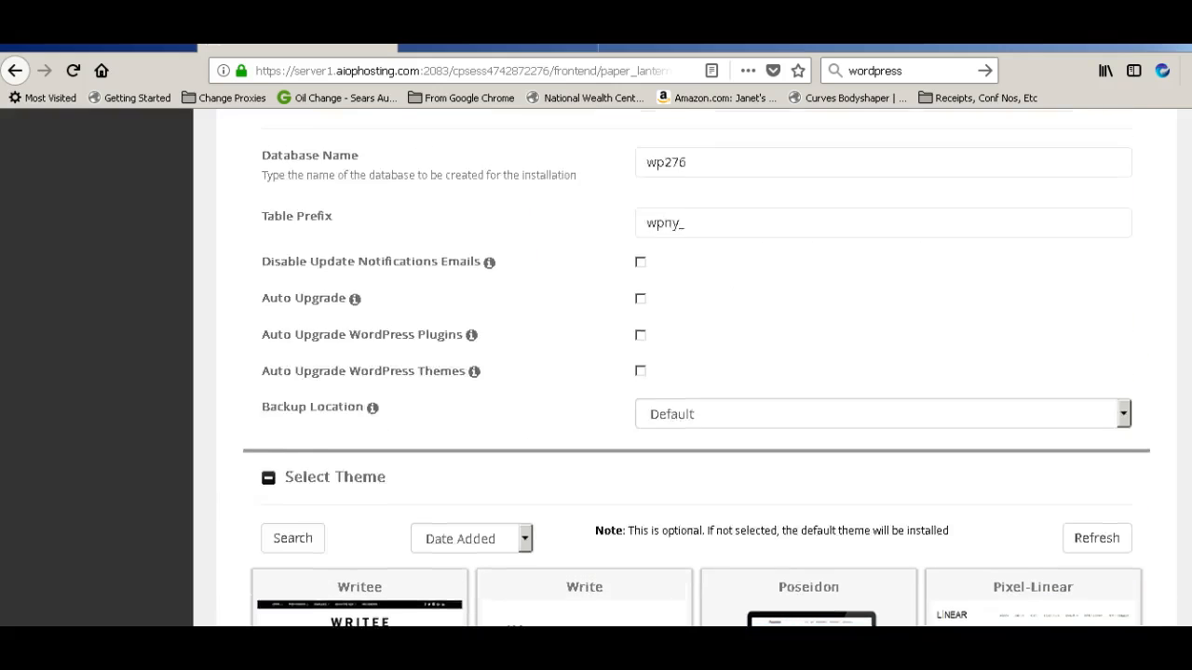
pyautogui.scroll(1, 670, 372)
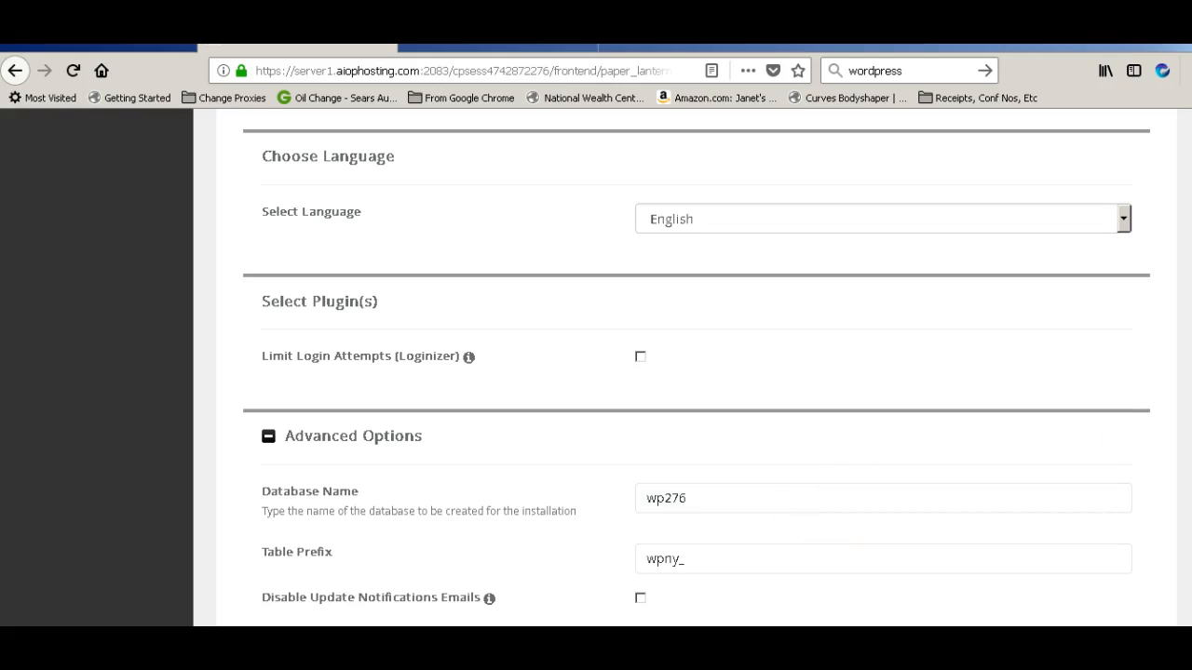
pyautogui.scroll(7, 696, 373)
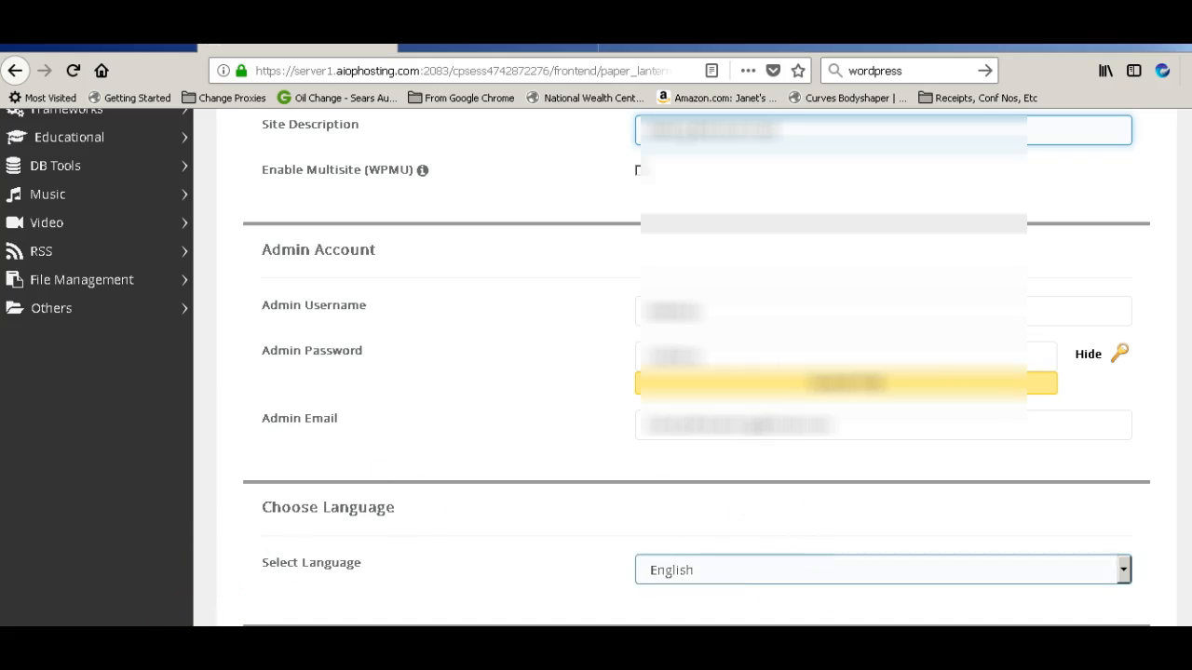
pyautogui.scroll(-7, 697, 373)
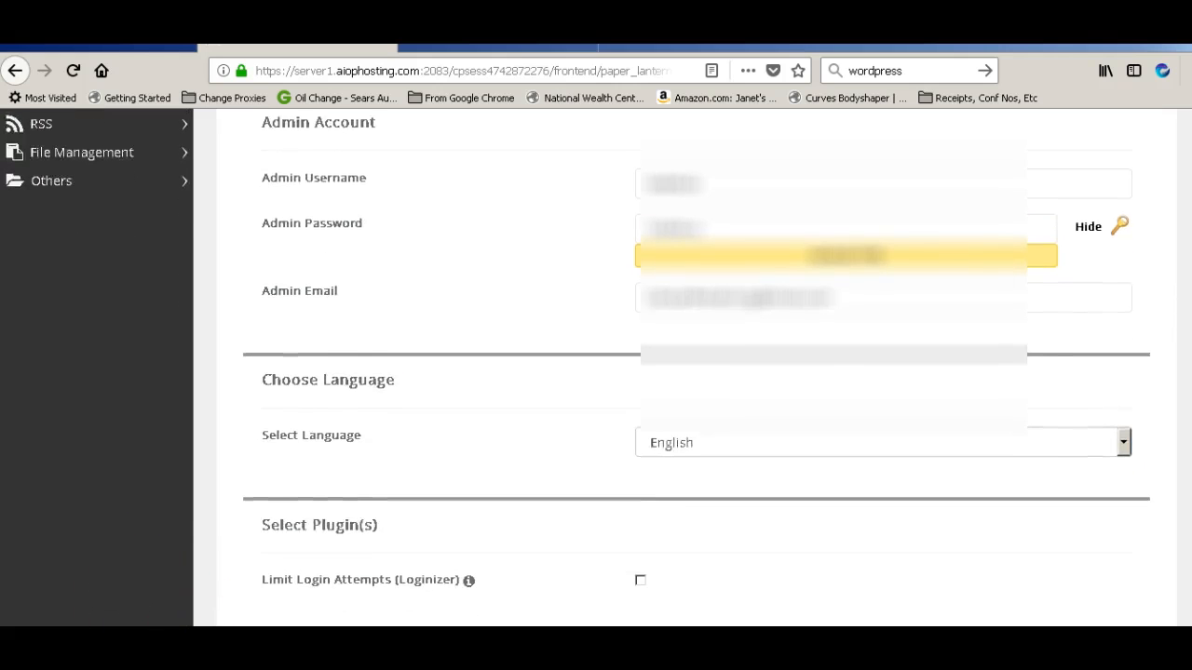
pyautogui.scroll(-5, 697, 366)
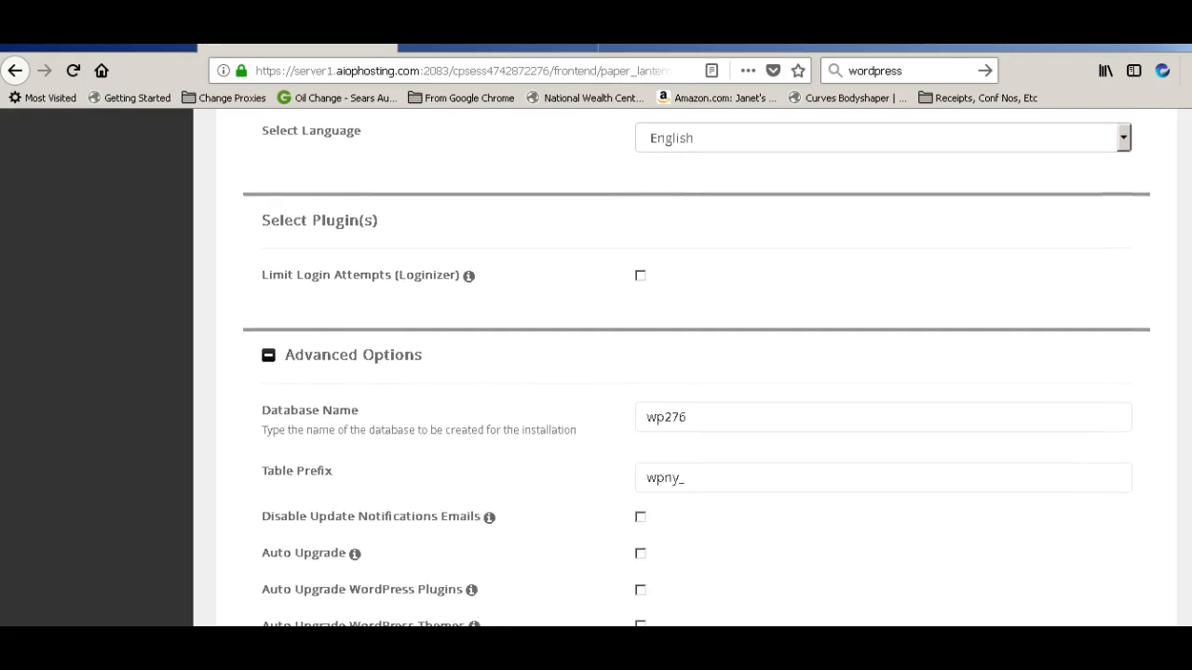
pyautogui.scroll(-5, 697, 366)
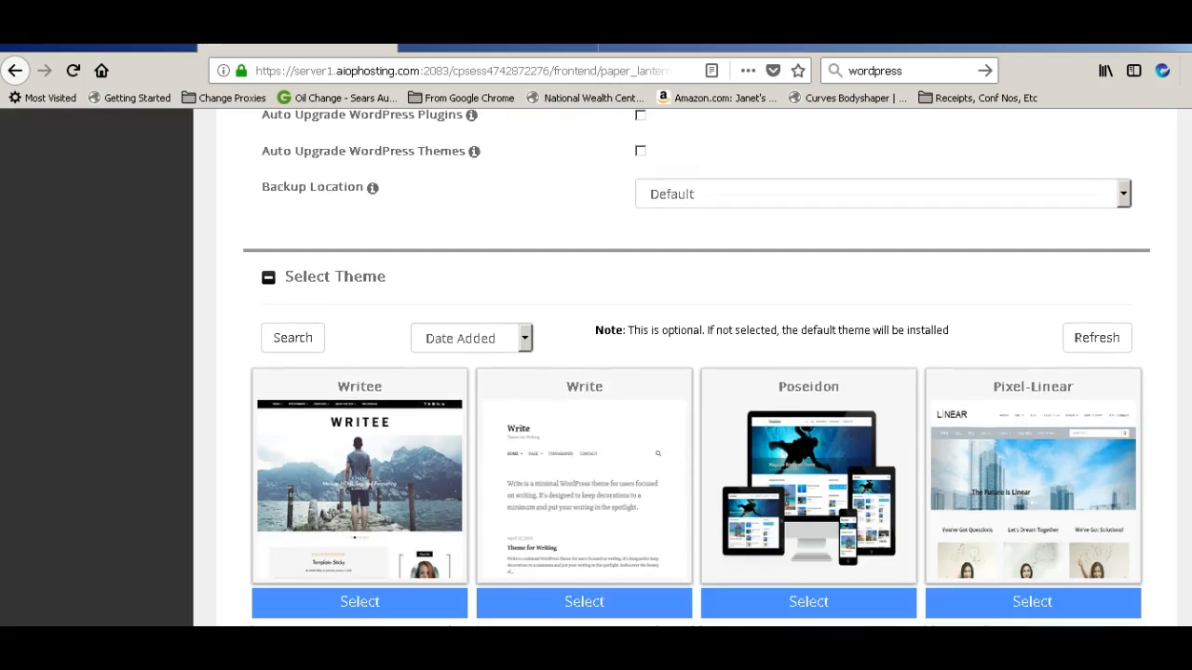
pyautogui.scroll(-1, 697, 366)
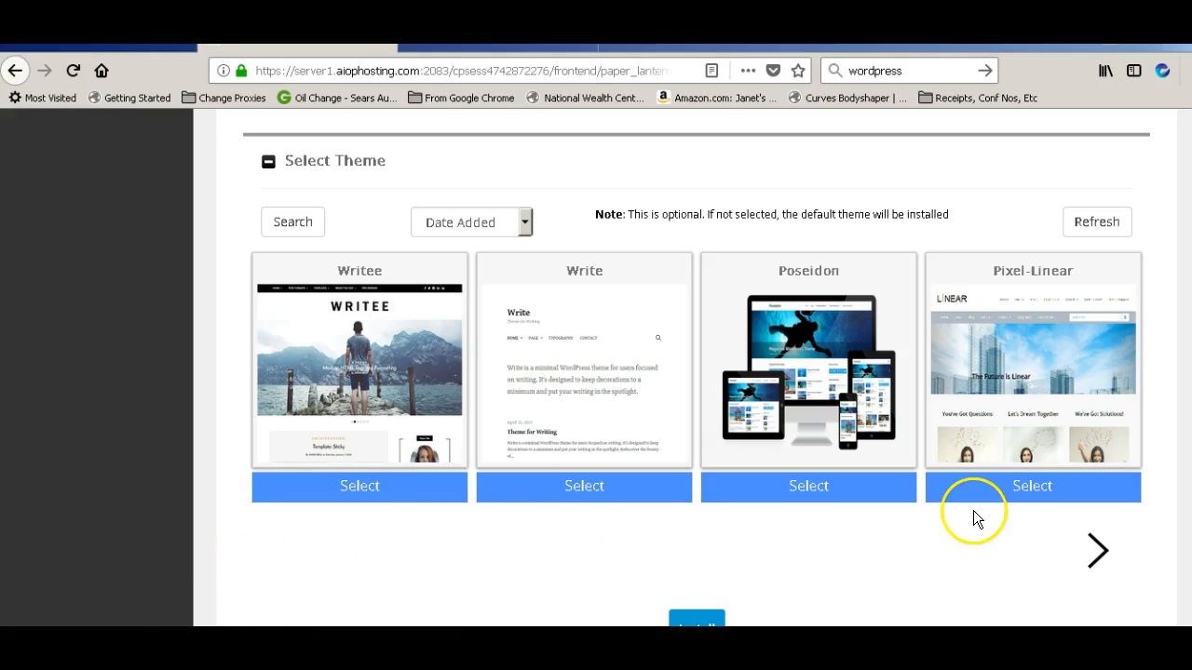
pyautogui.click(1100, 556)
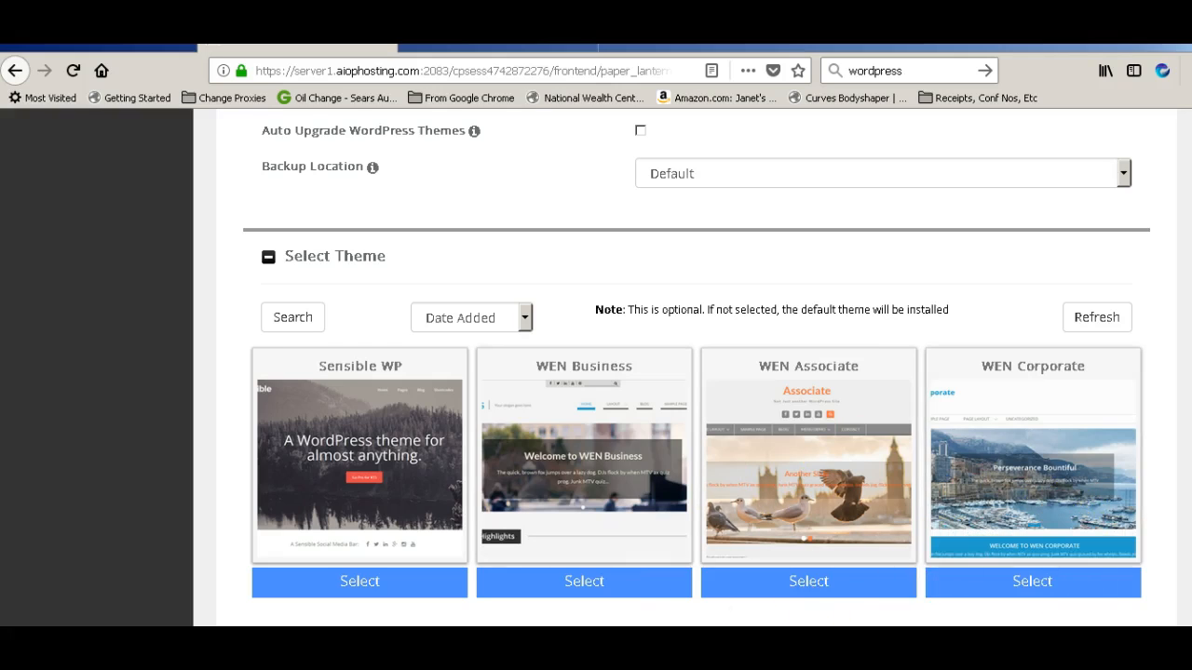
pyautogui.scroll(-1, 696, 368)
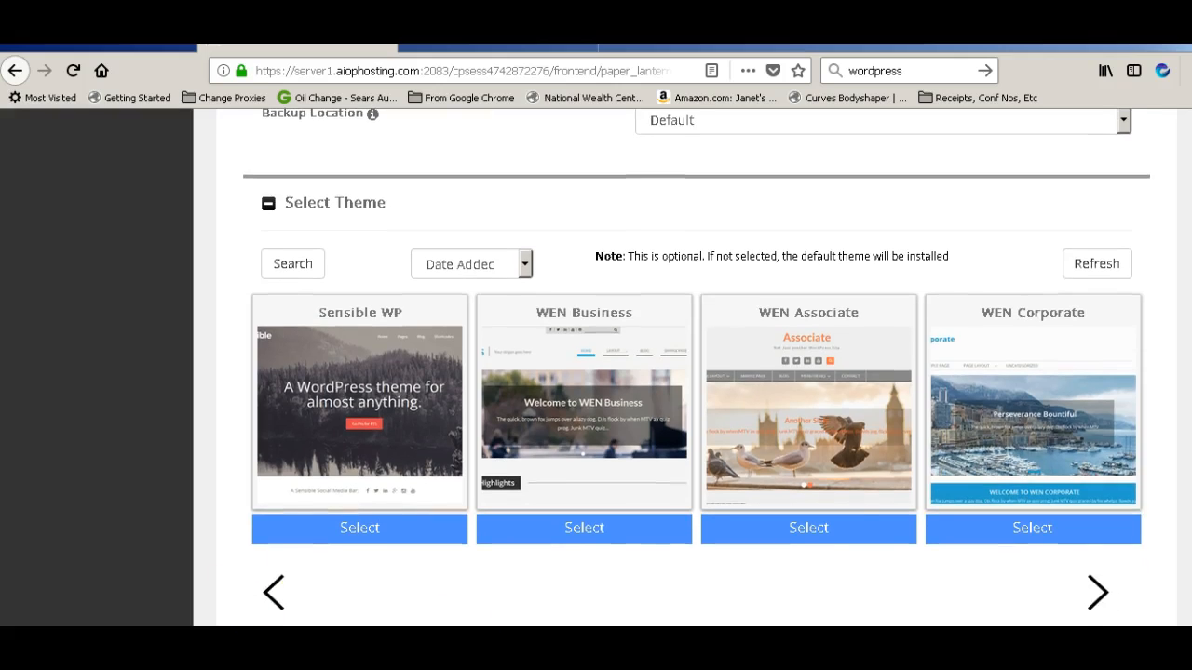
pyautogui.click(1100, 597)
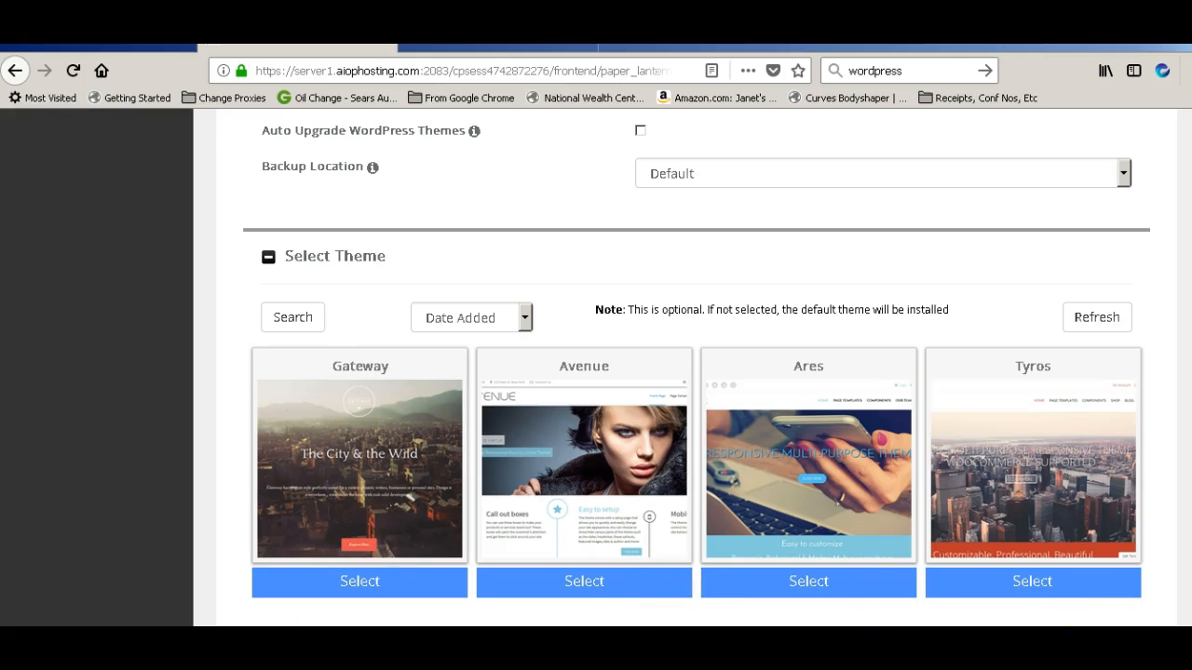
pyautogui.click(277, 645)
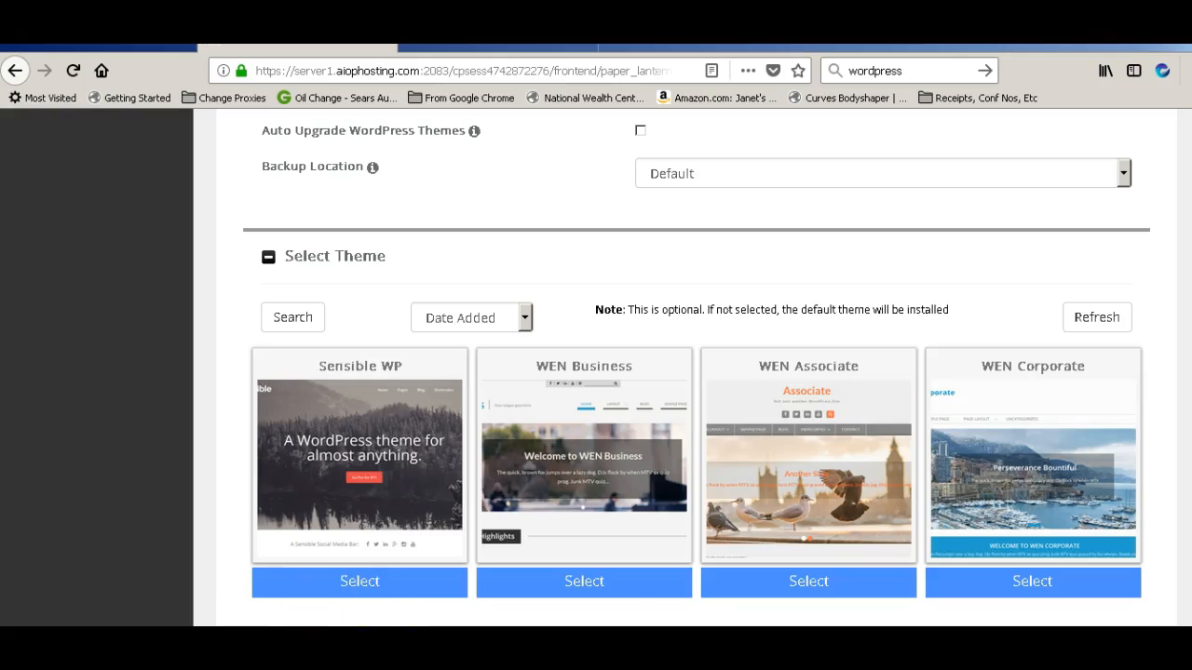
pyautogui.scroll(-3, 696, 372)
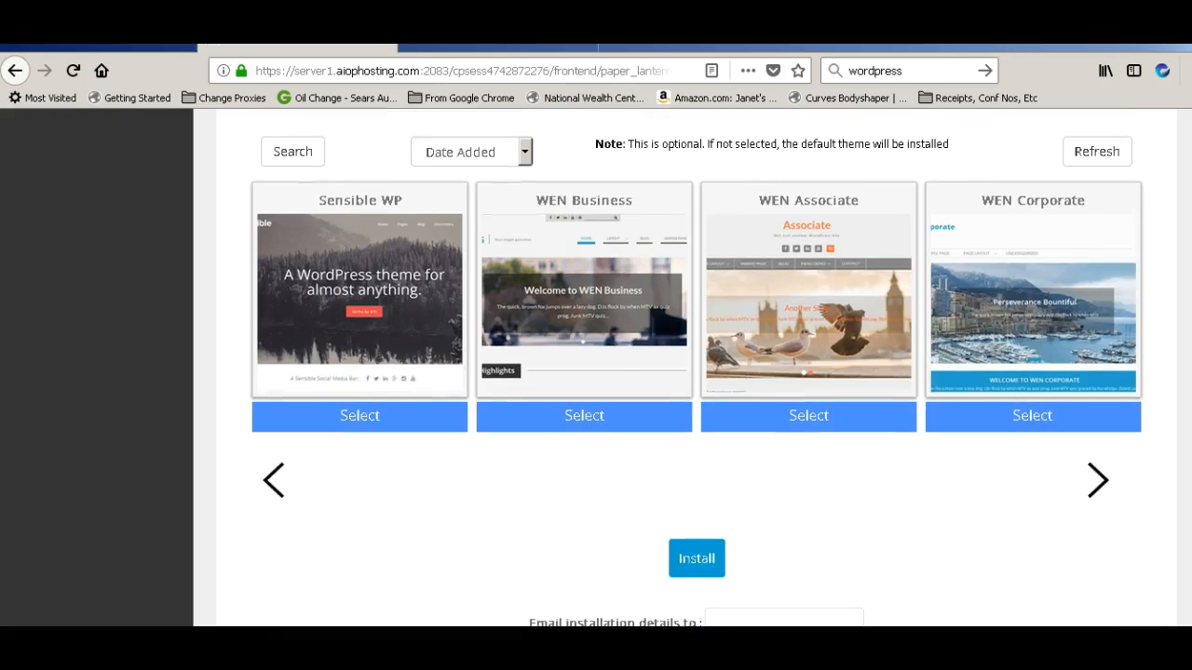
pyautogui.click(276, 492)
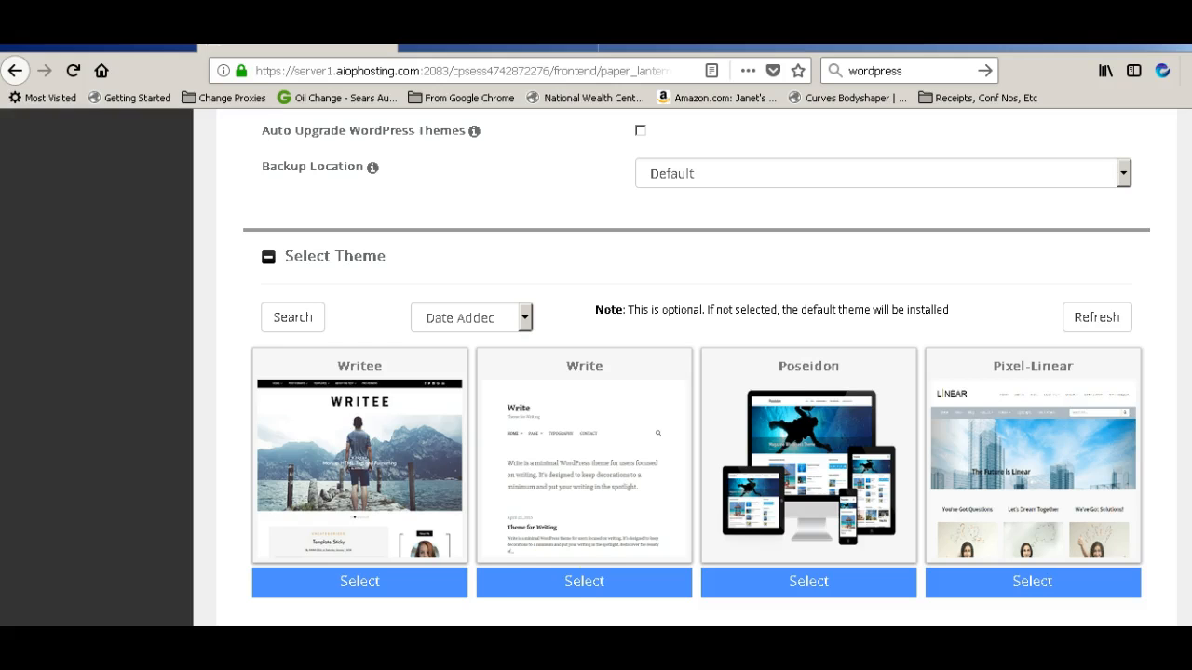
# Select the Write theme and enter the e-mail address for receiving installation details
pyautogui.click(578, 590)
pyautogui.click(596, 590)
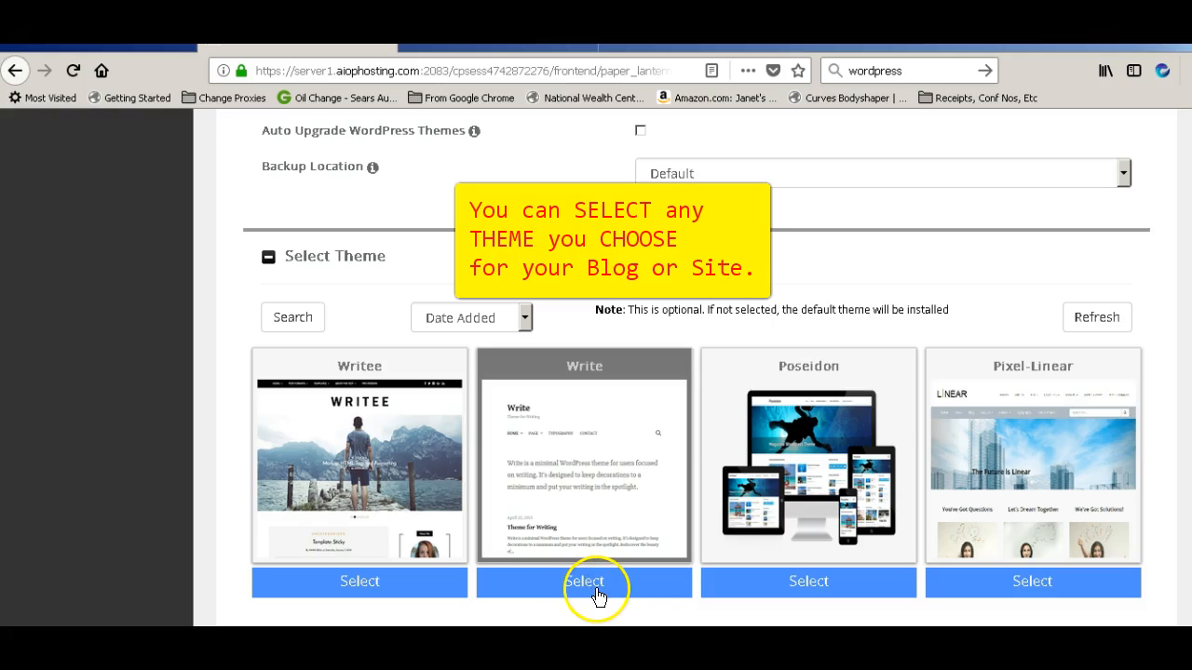
pyautogui.click(643, 589)
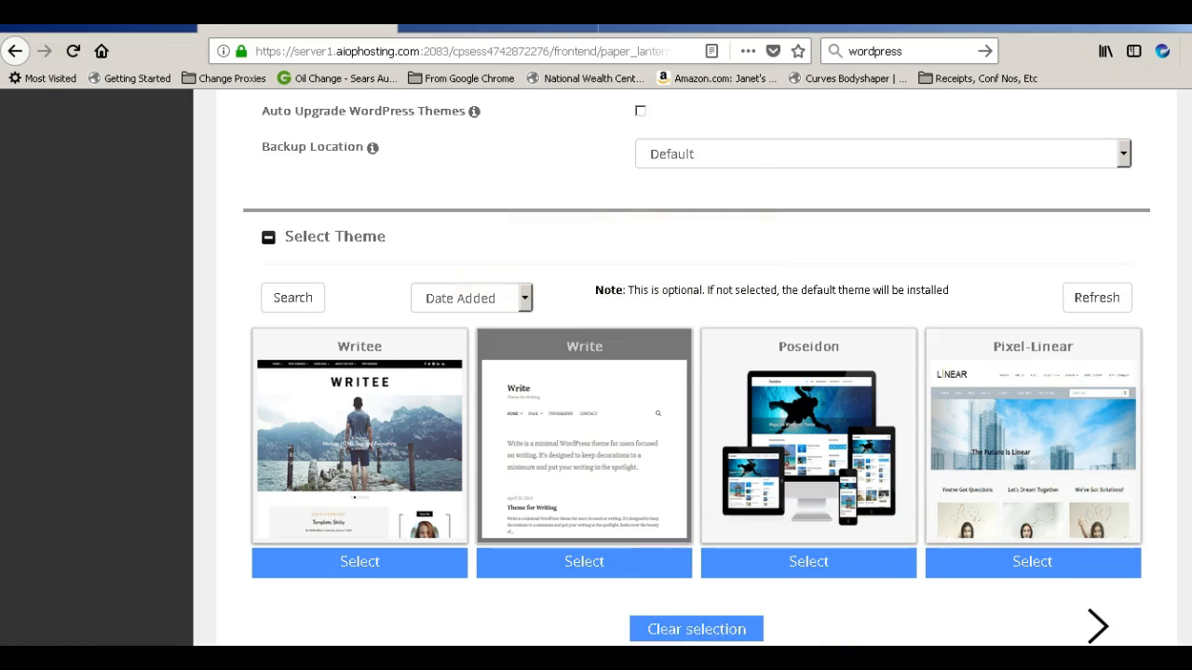
pyautogui.scroll(-3, 1165, 472)
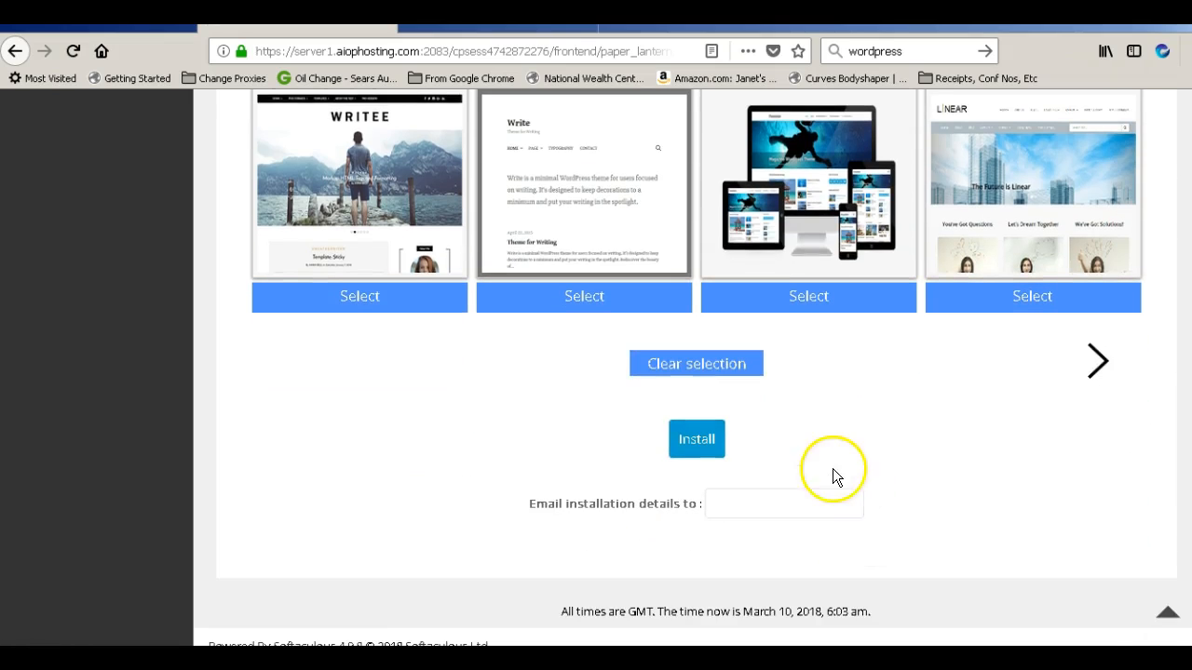
pyautogui.click(734, 508)
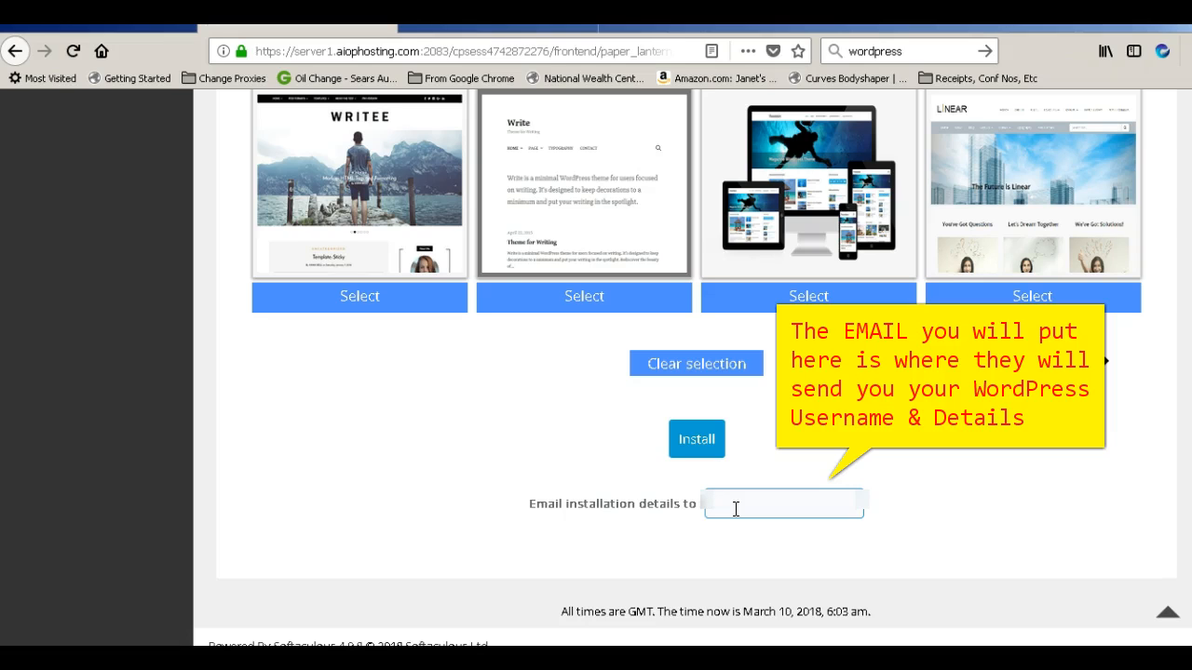
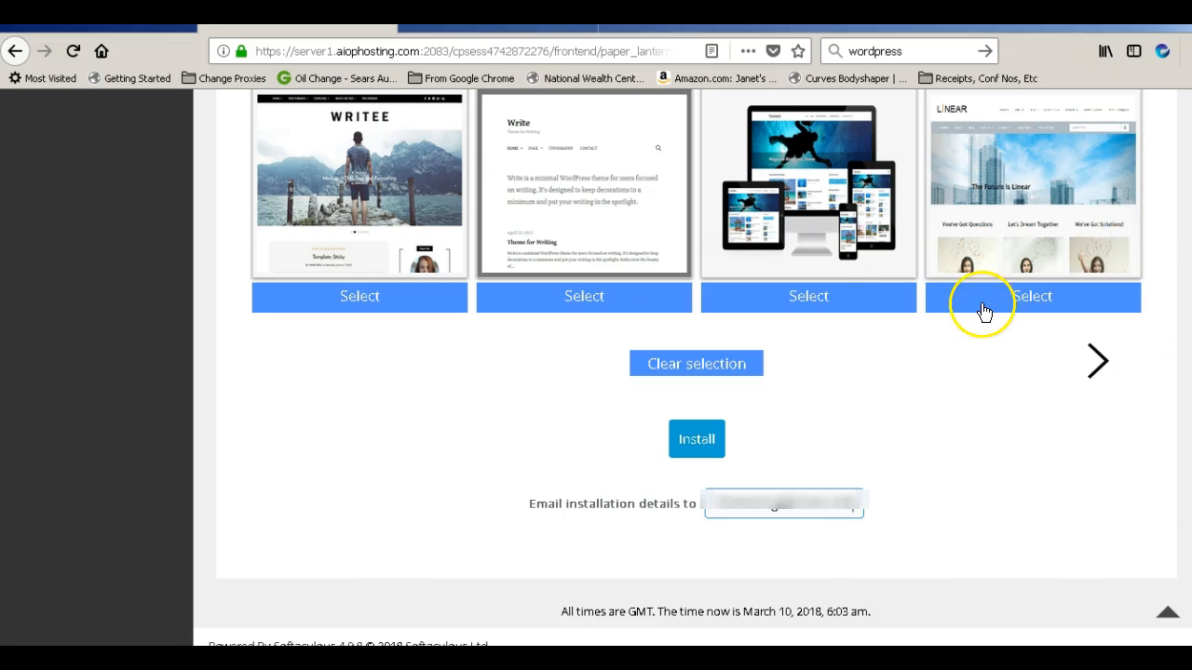
# Start the install and tick the checkbox to overwrite the existing index.php
pyautogui.click(694, 456)
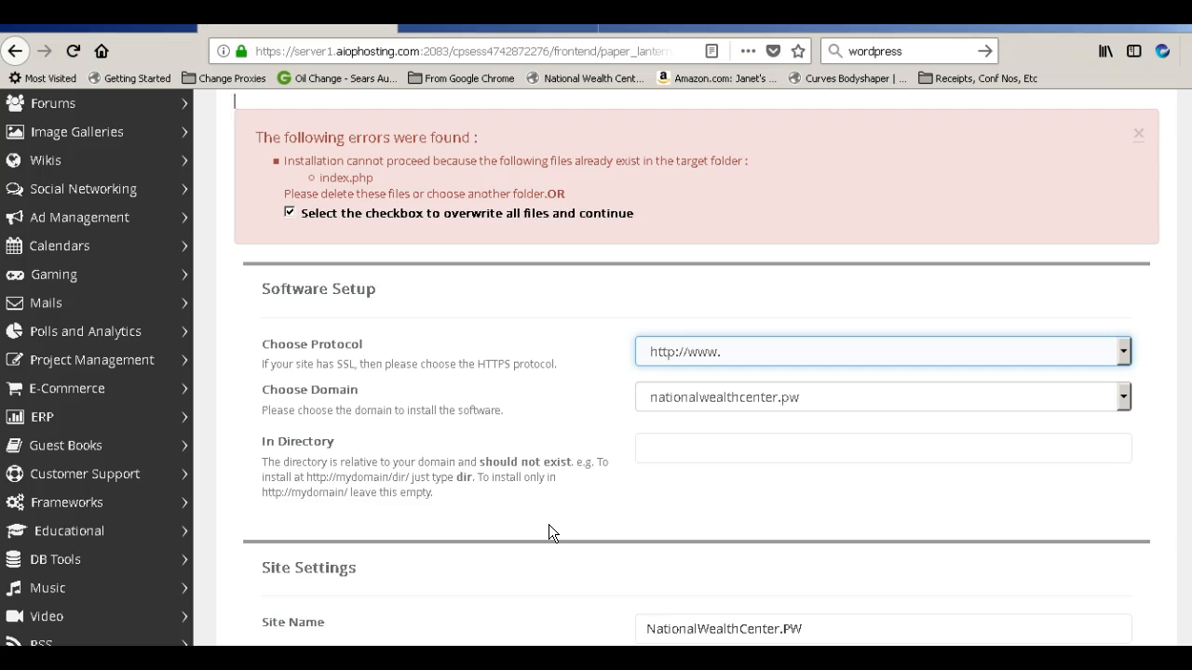
pyautogui.click(290, 212)
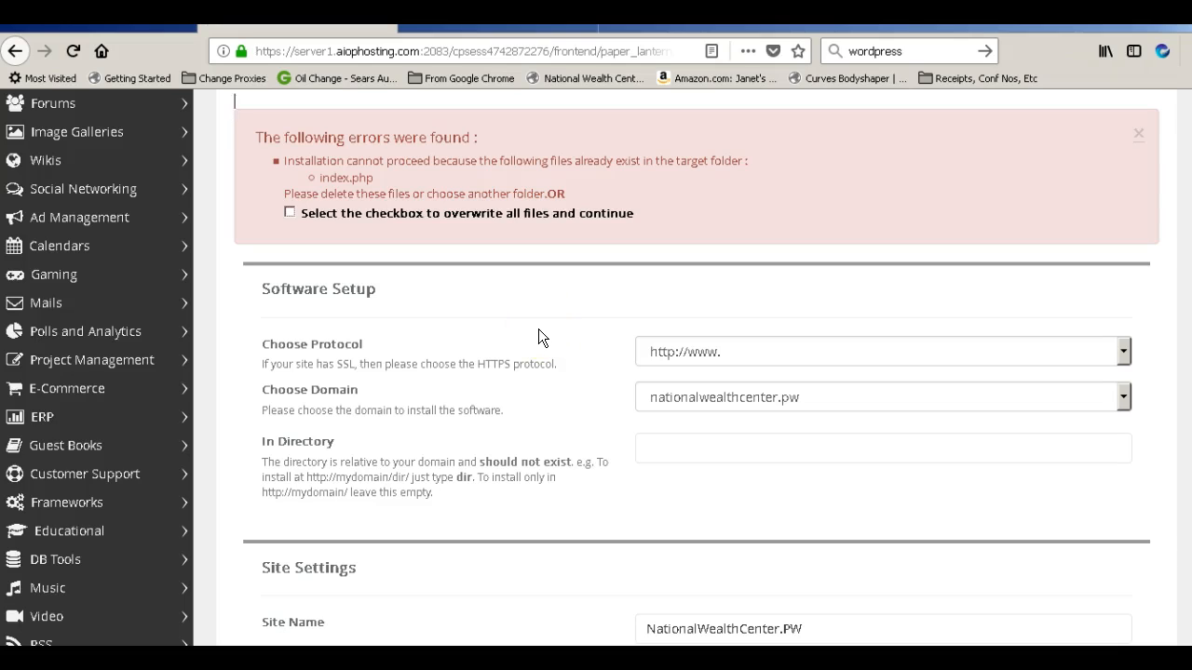
pyautogui.click(290, 213)
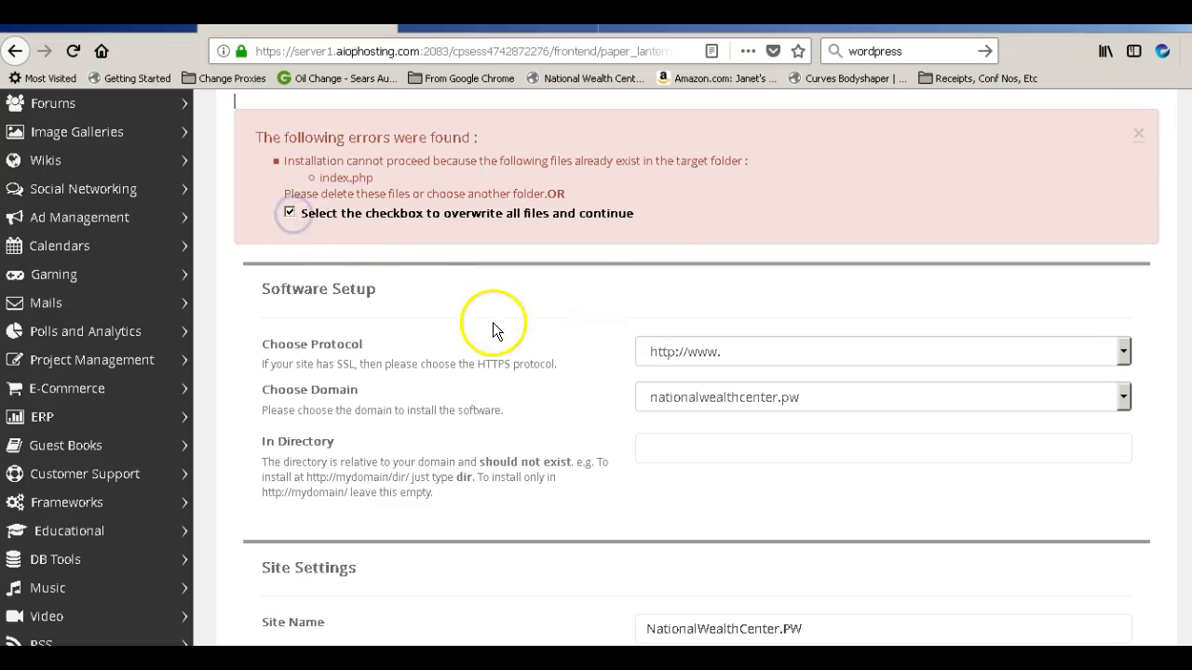
pyautogui.click(1124, 353)
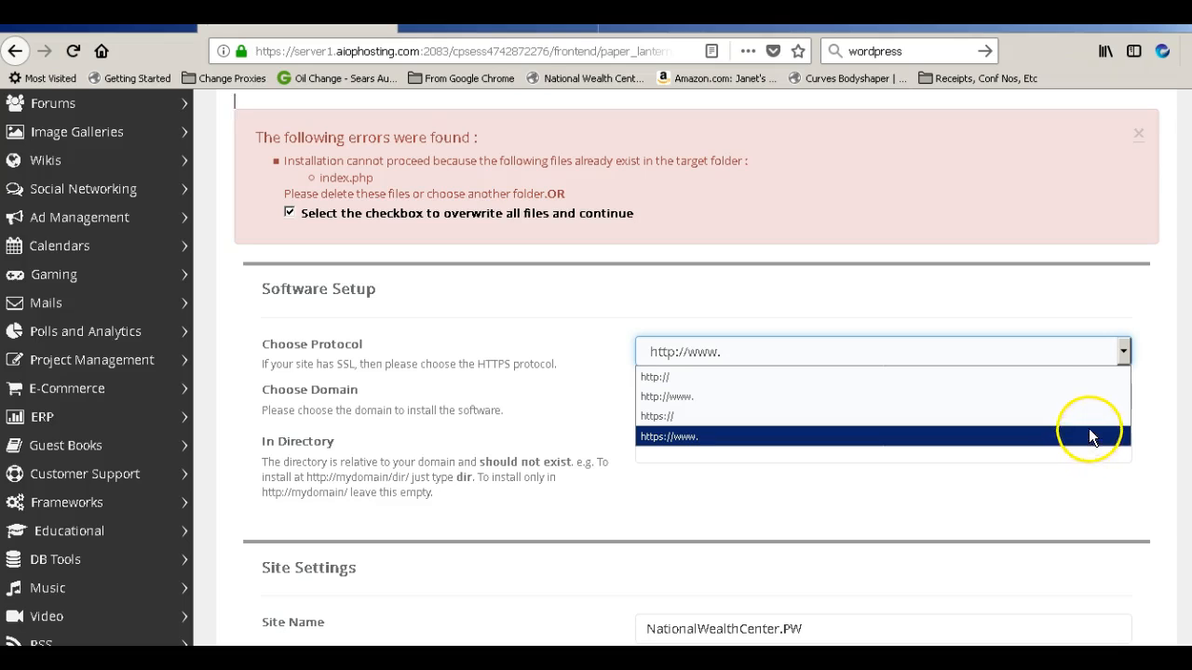
pyautogui.click(1100, 399)
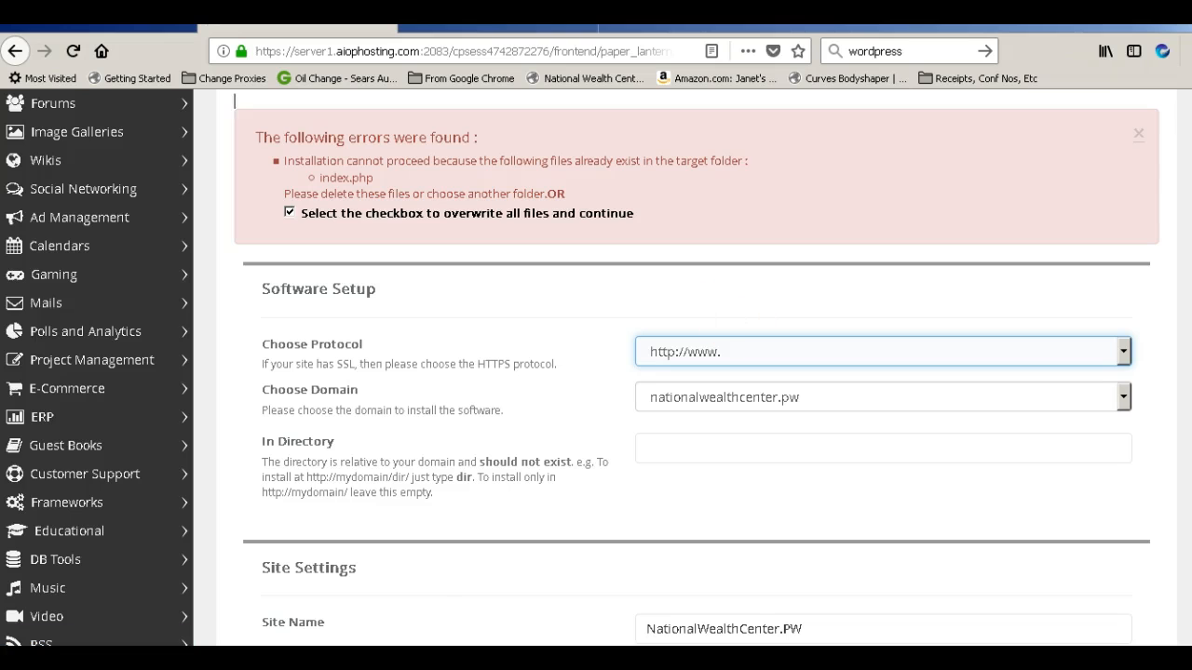
pyautogui.scroll(-10, 595, 372)
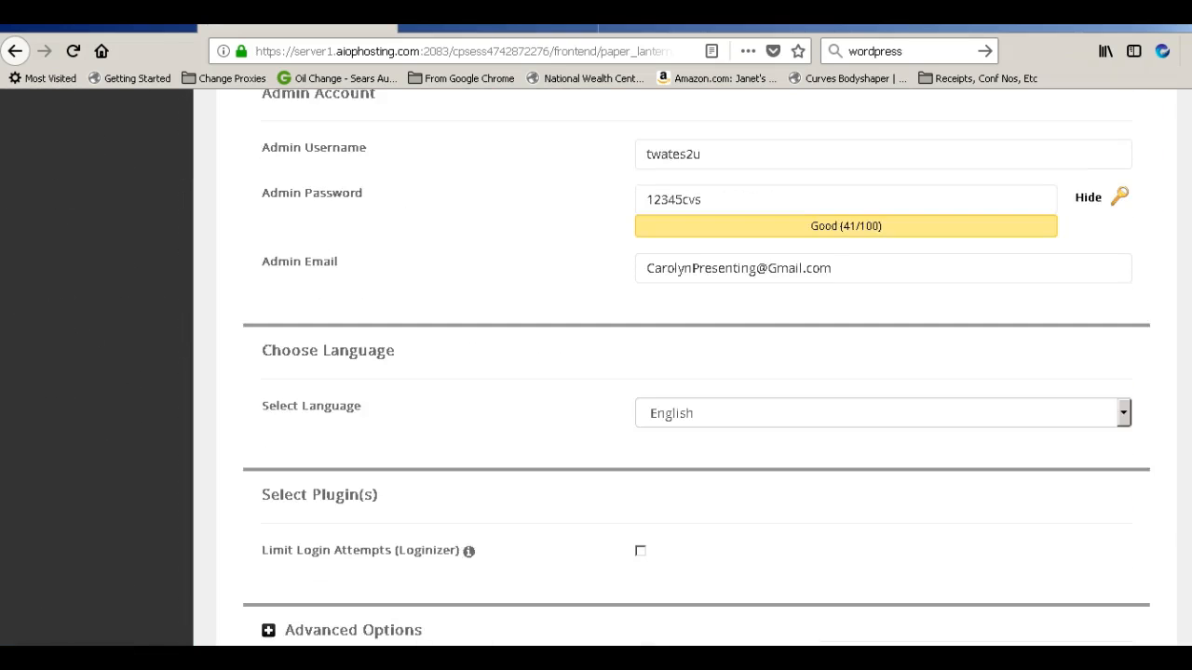
pyautogui.scroll(-10, 595, 372)
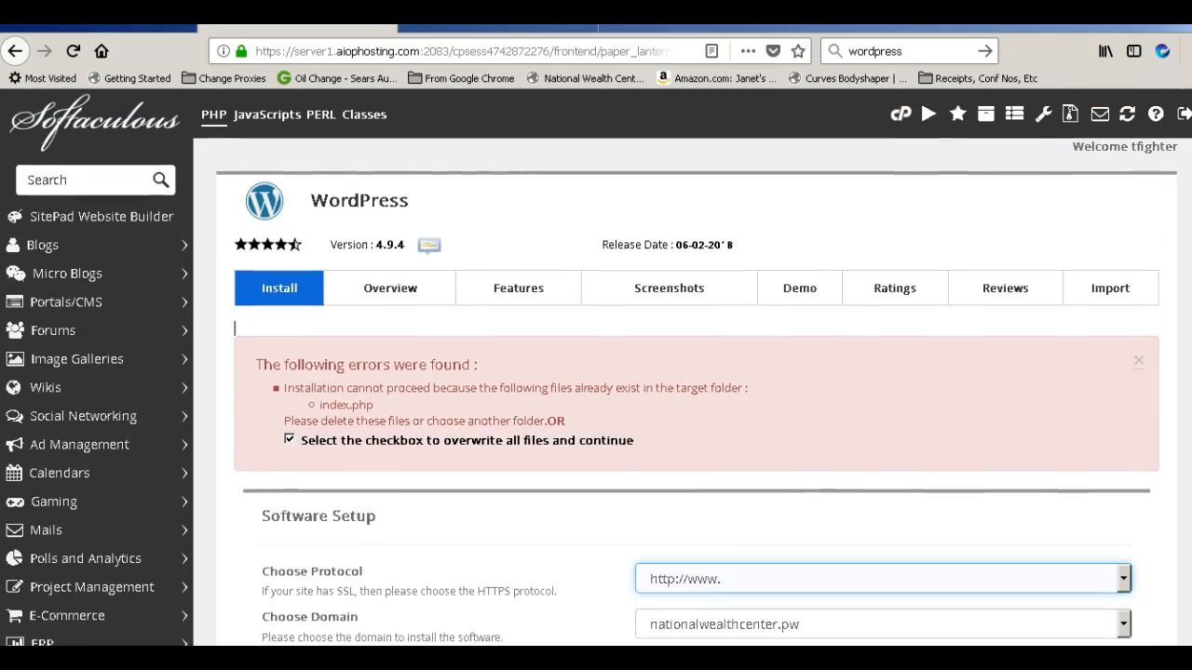
pyautogui.scroll(-3, 596, 372)
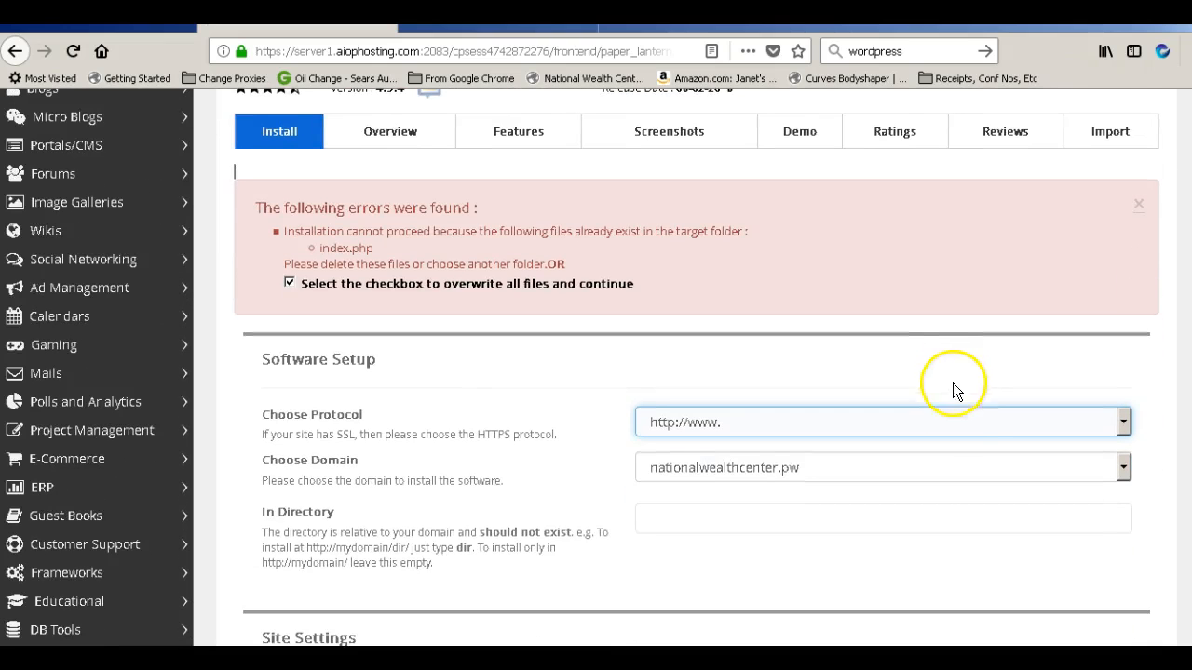
pyautogui.click(956, 420)
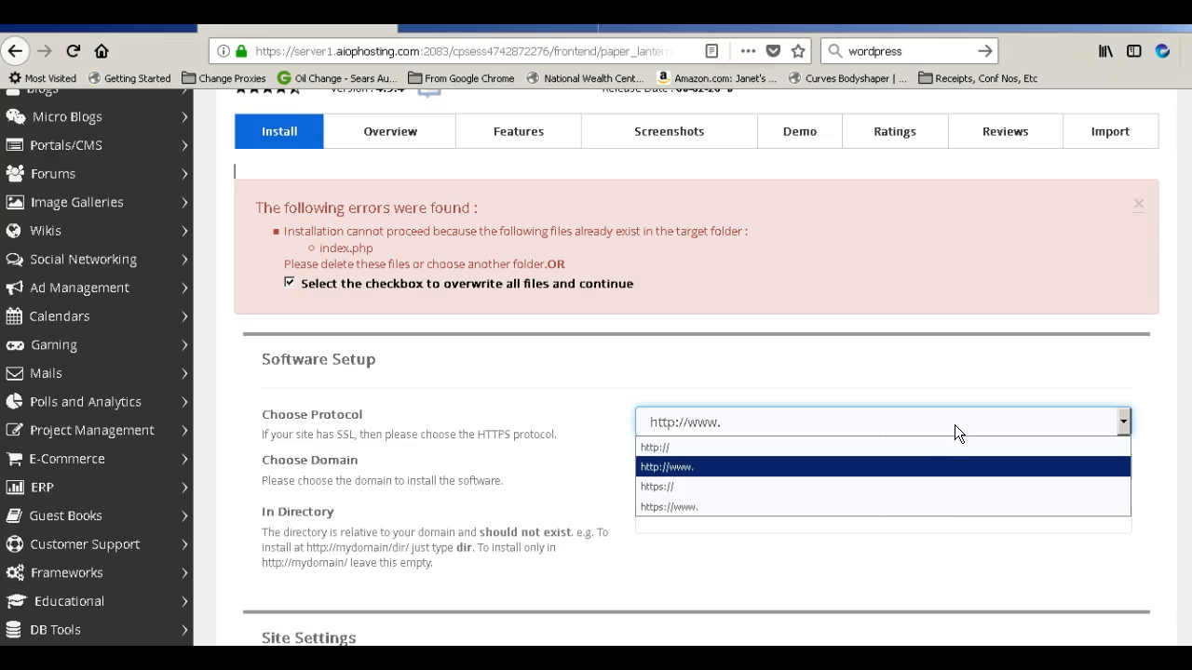
pyautogui.click(930, 486)
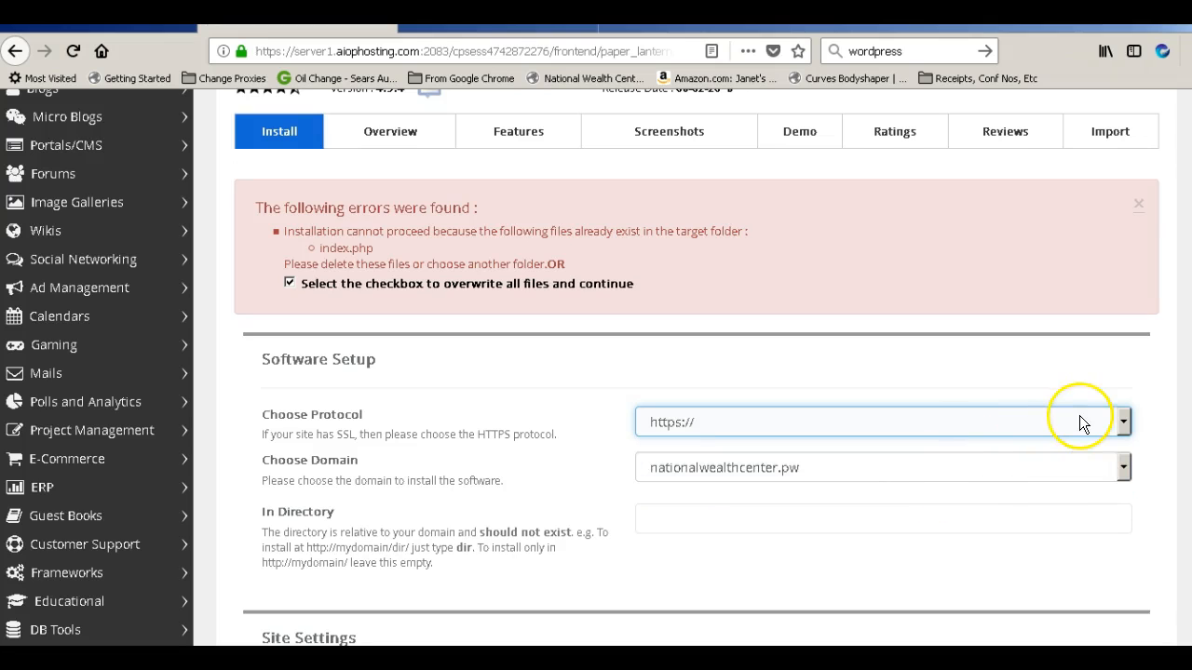
pyautogui.click(1101, 425)
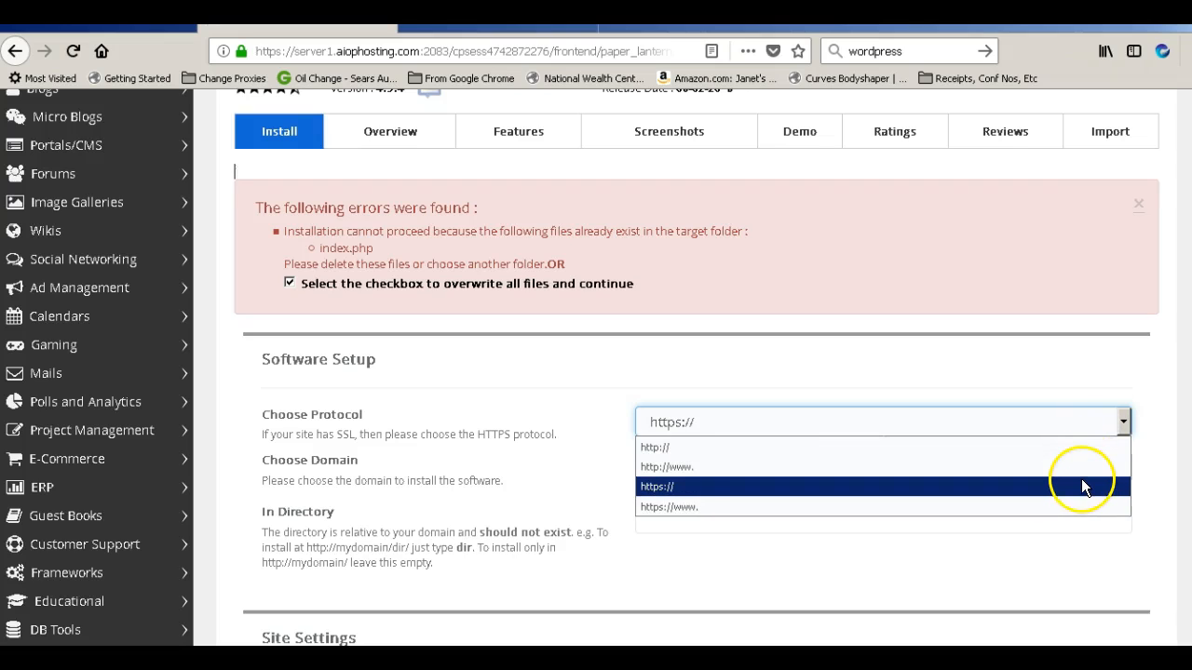
pyautogui.click(1085, 466)
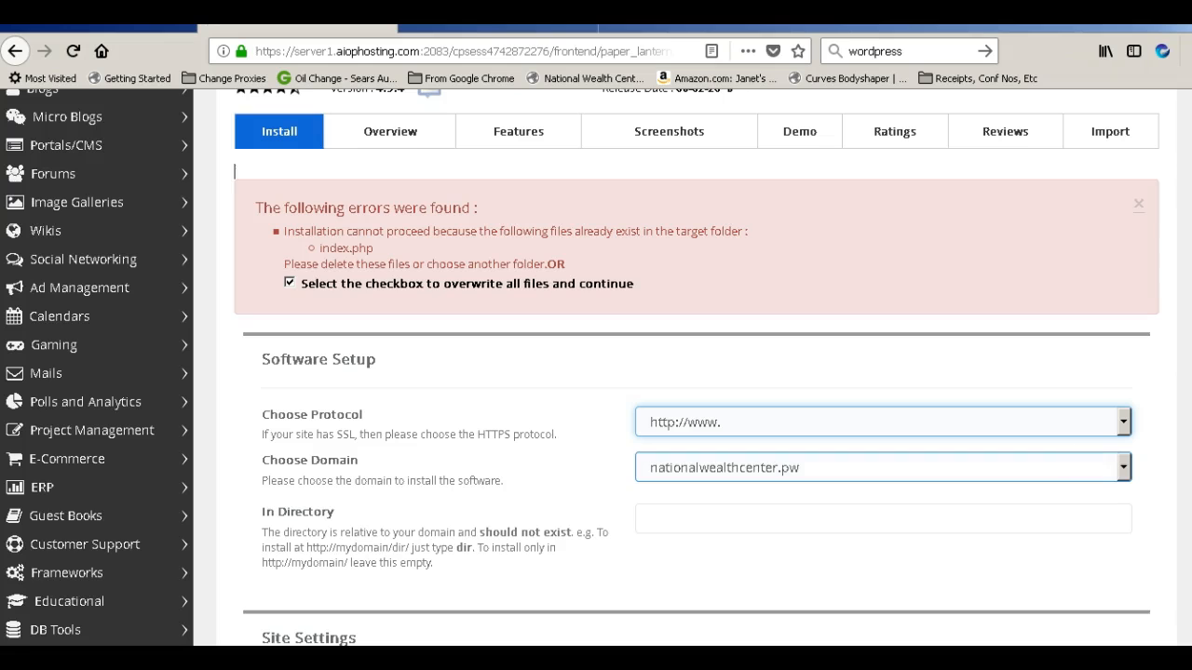
pyautogui.scroll(-2, 675, 367)
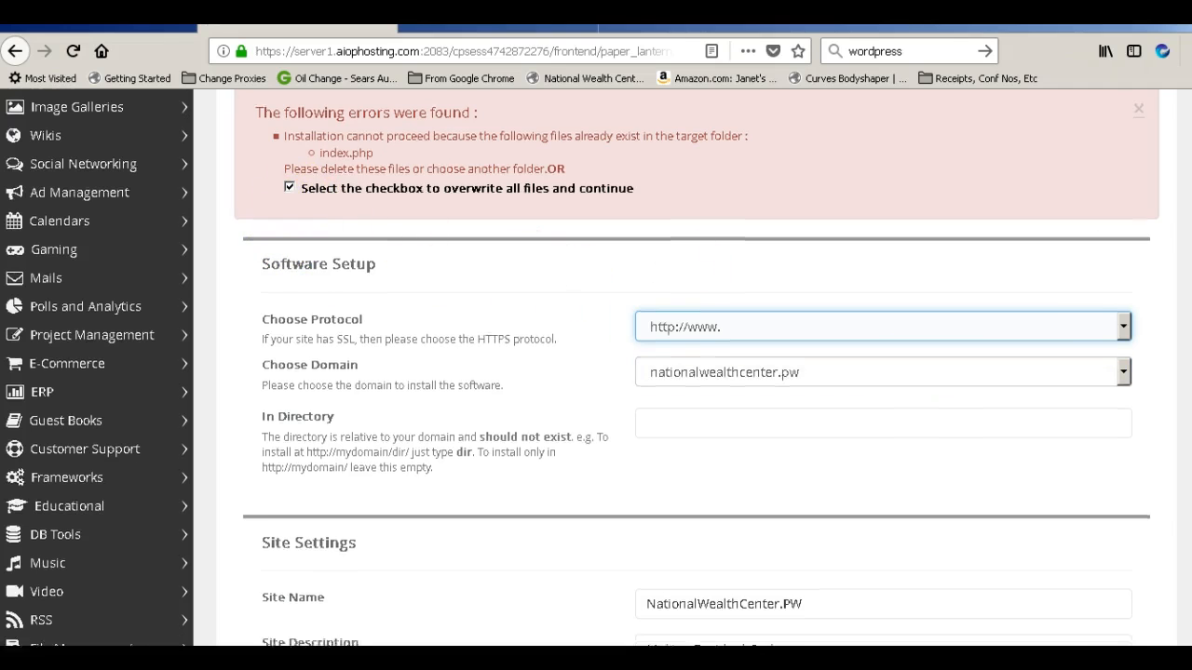
pyautogui.scroll(-10, 676, 367)
pyautogui.scroll(-14, 676, 367)
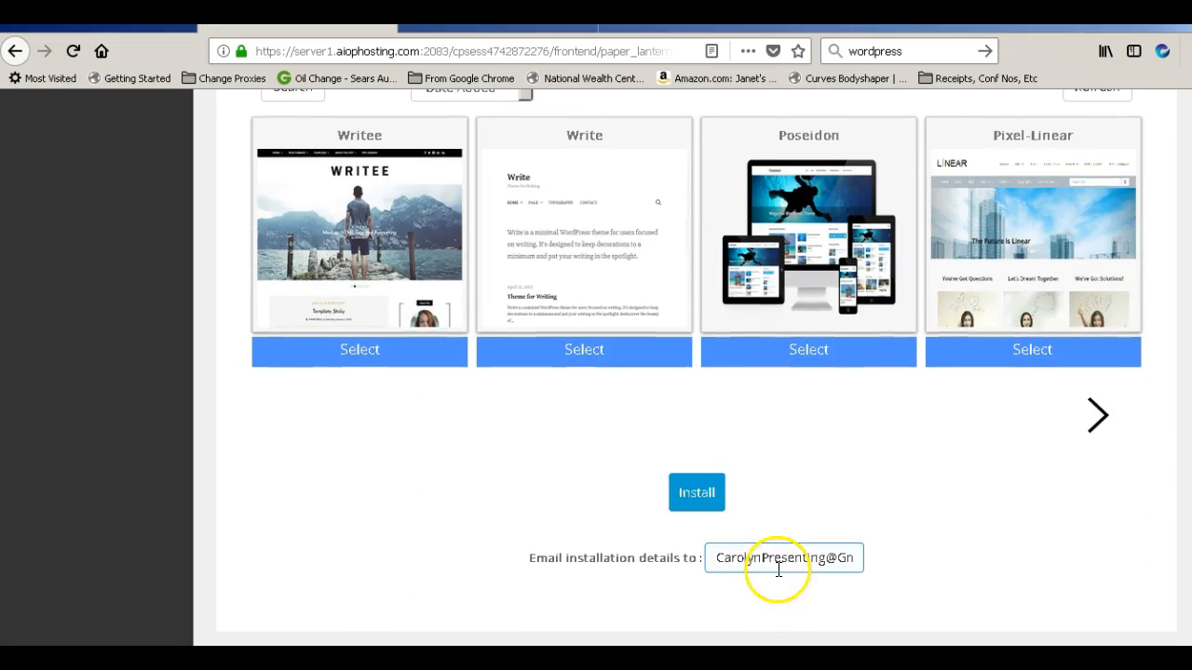
# Start the WordPress installation and wait while Softaculous reports it may take 3-4 minutes
pyautogui.click(696, 492)
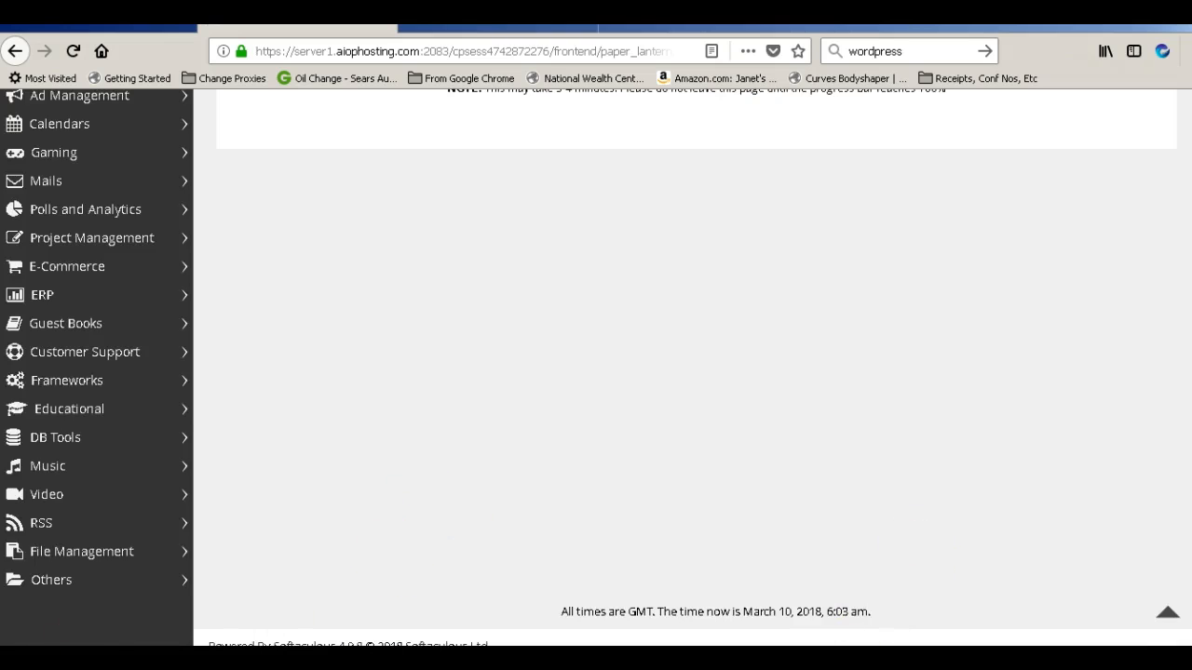
pyautogui.scroll(4, 693, 366)
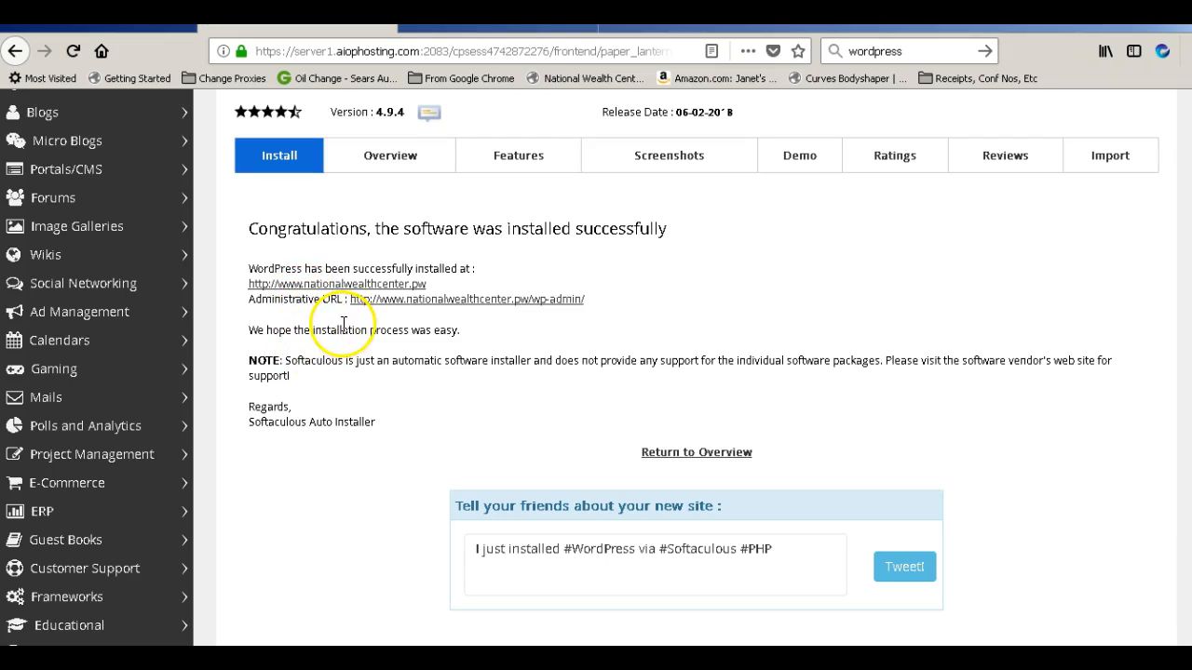
pyautogui.moveTo(426, 284); pyautogui.dragTo(247, 287)
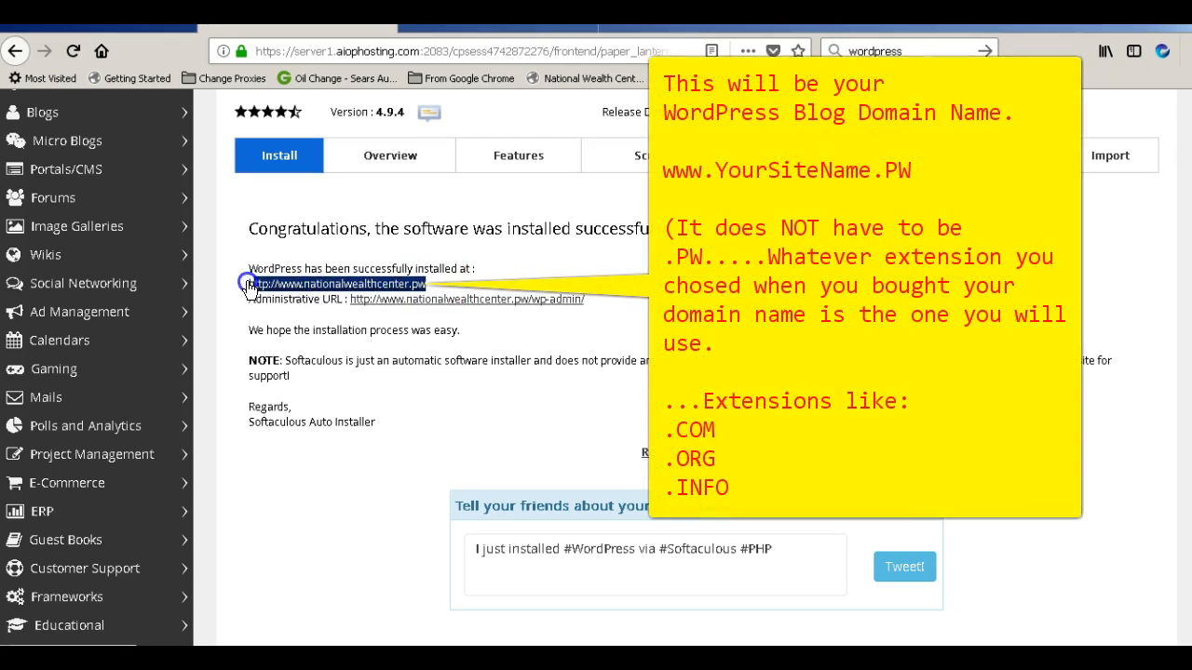
pyautogui.click(294, 317)
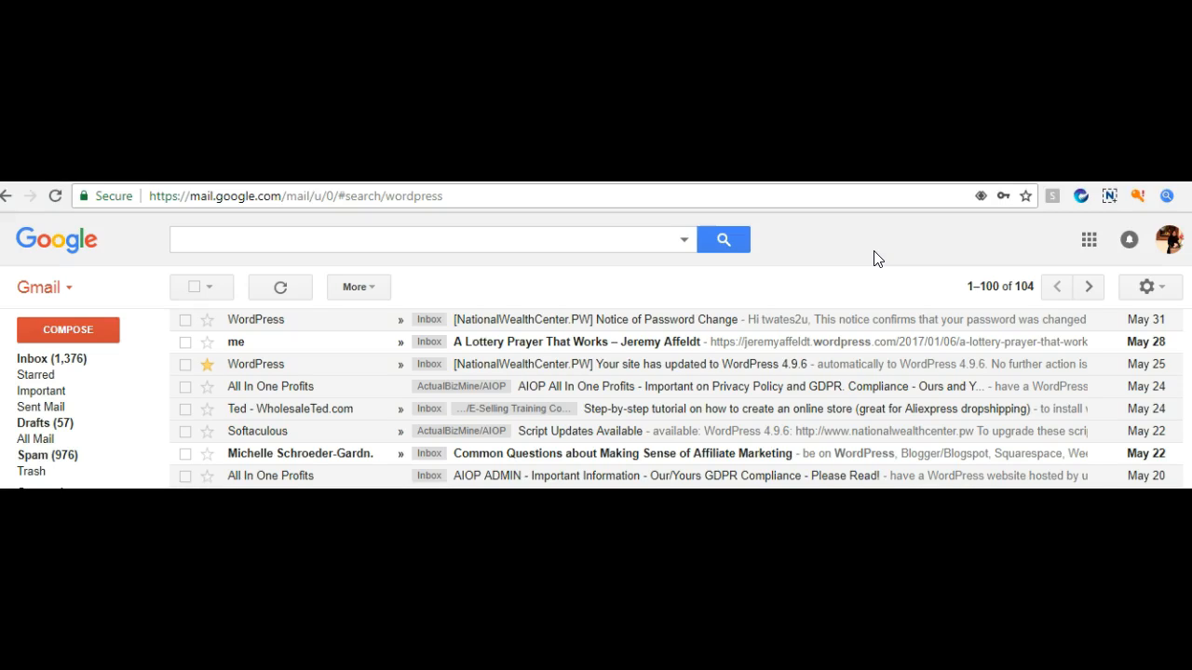
# Search the Gmail mailbox for 'wordpress'
pyautogui.click(487, 236)
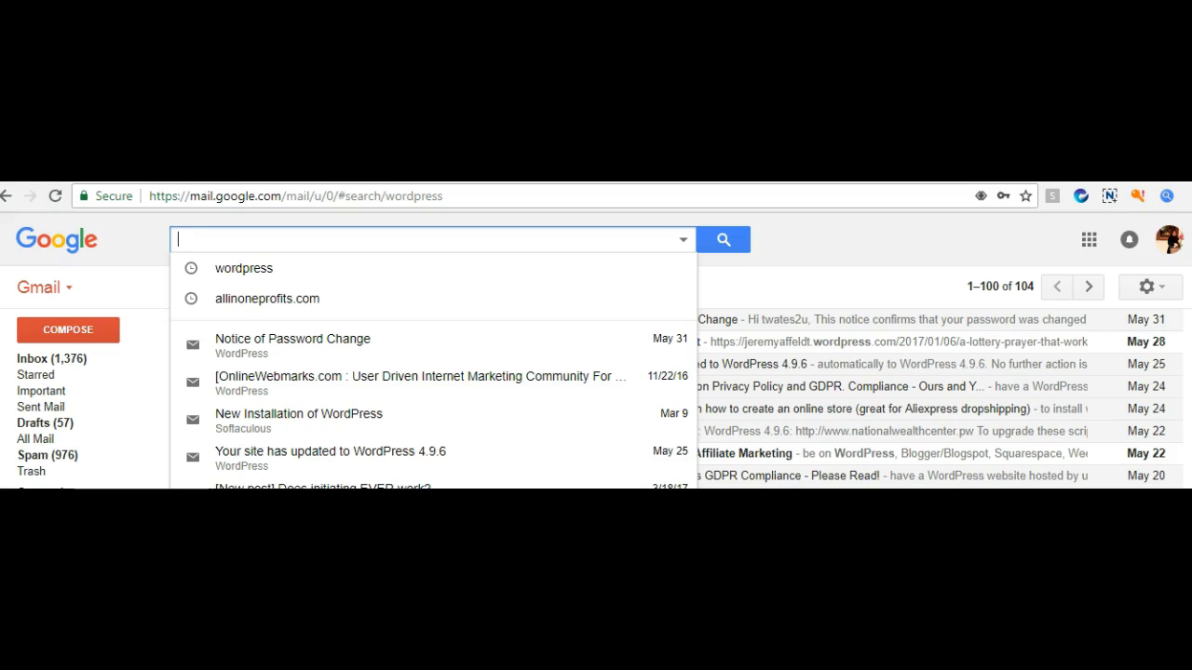
pyautogui.write('wordpress')
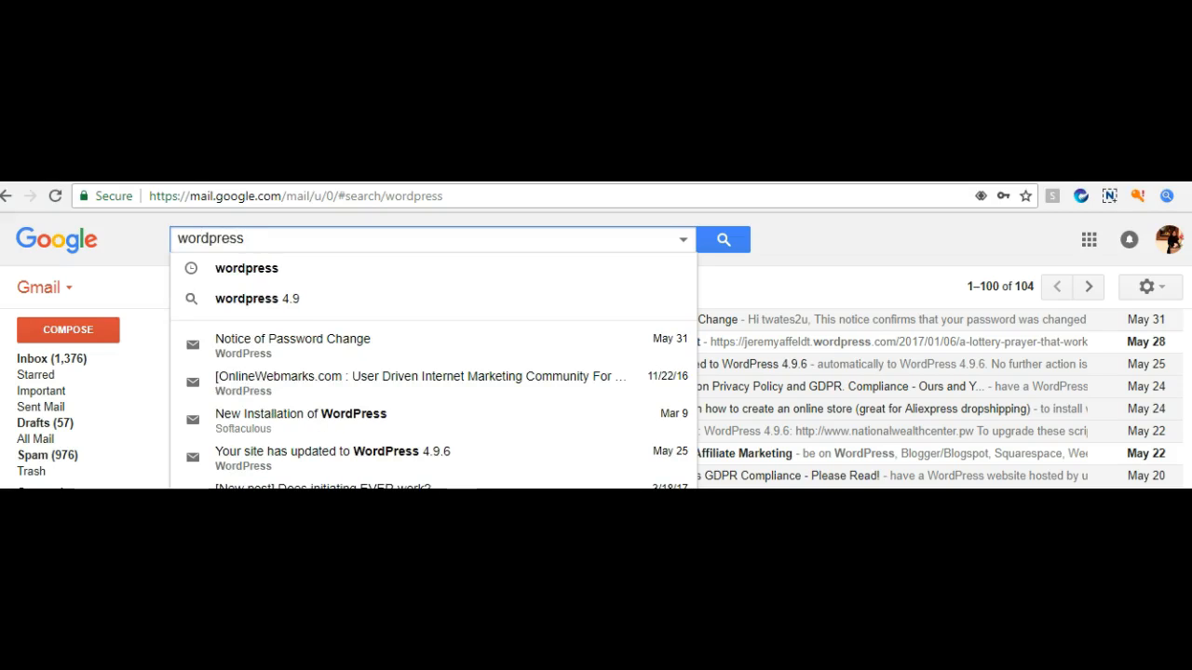
pyautogui.press('Return')
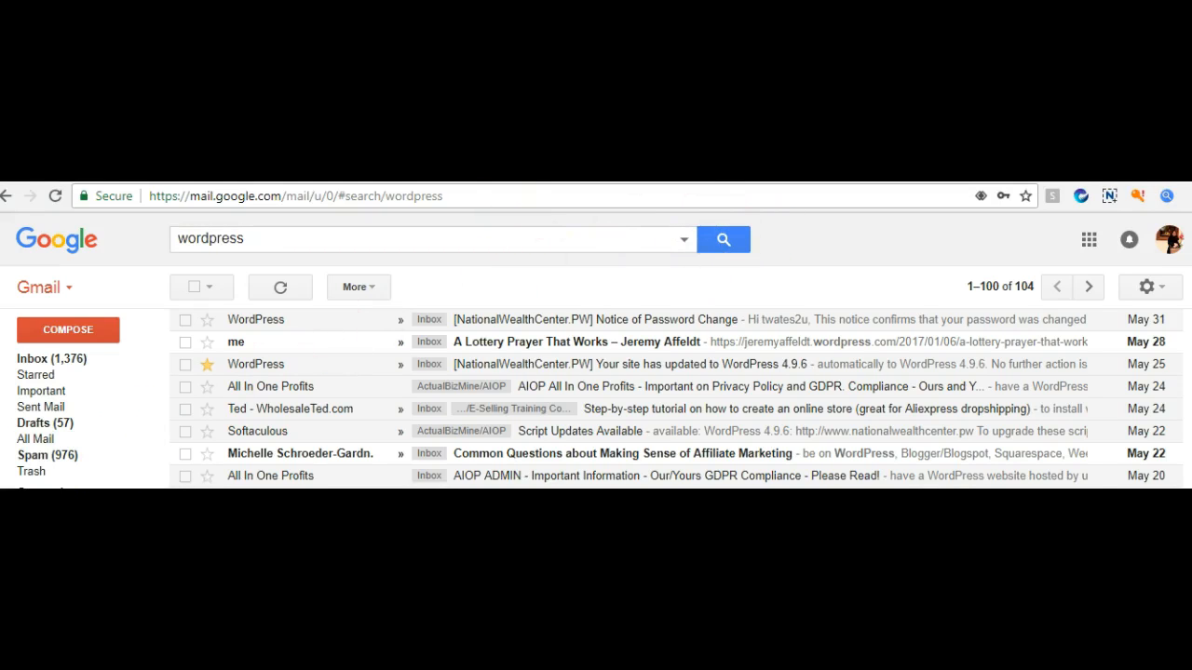
# Find and open the Softaculous 'New Installation of WordPress' email in the search results
pyautogui.scroll(-4, 675, 401)
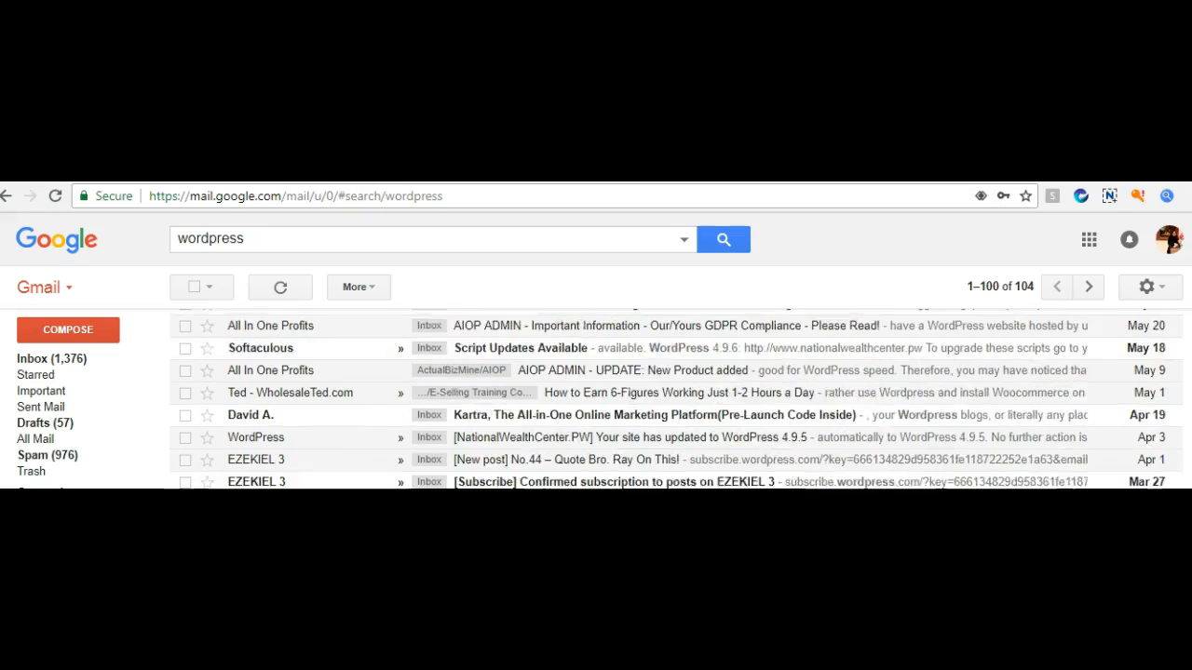
pyautogui.scroll(-3, 675, 401)
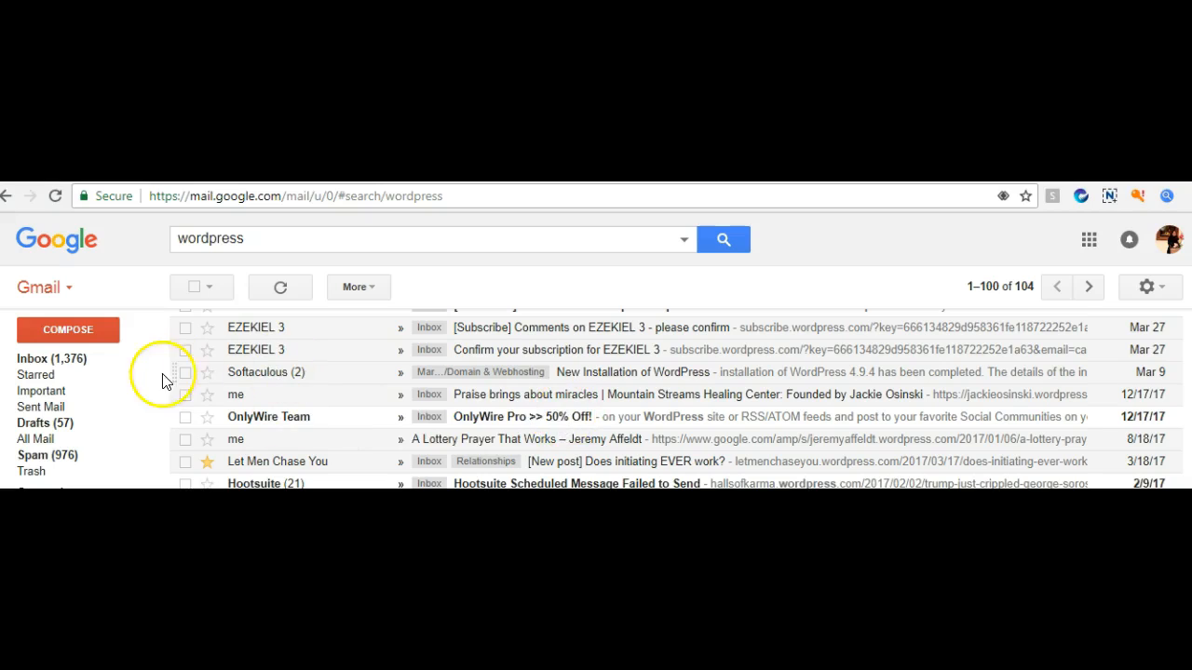
pyautogui.moveTo(335, 385); pyautogui.dragTo(159, 374)
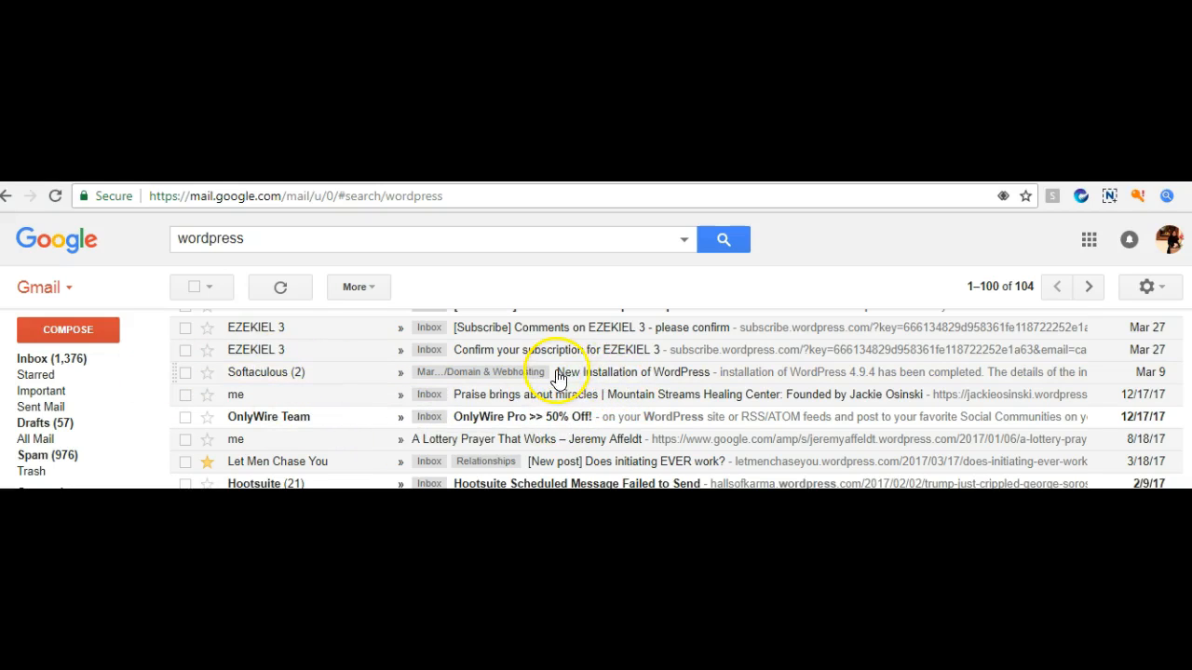
pyautogui.moveTo(573, 375); pyautogui.dragTo(741, 368)
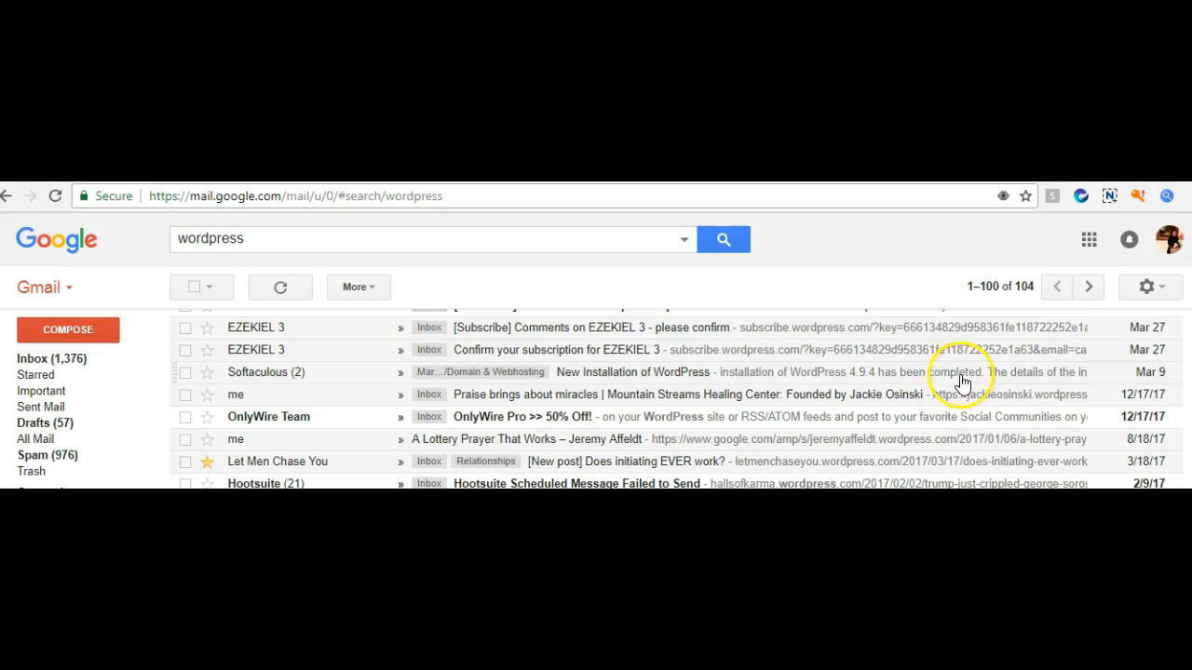
pyautogui.click(585, 374)
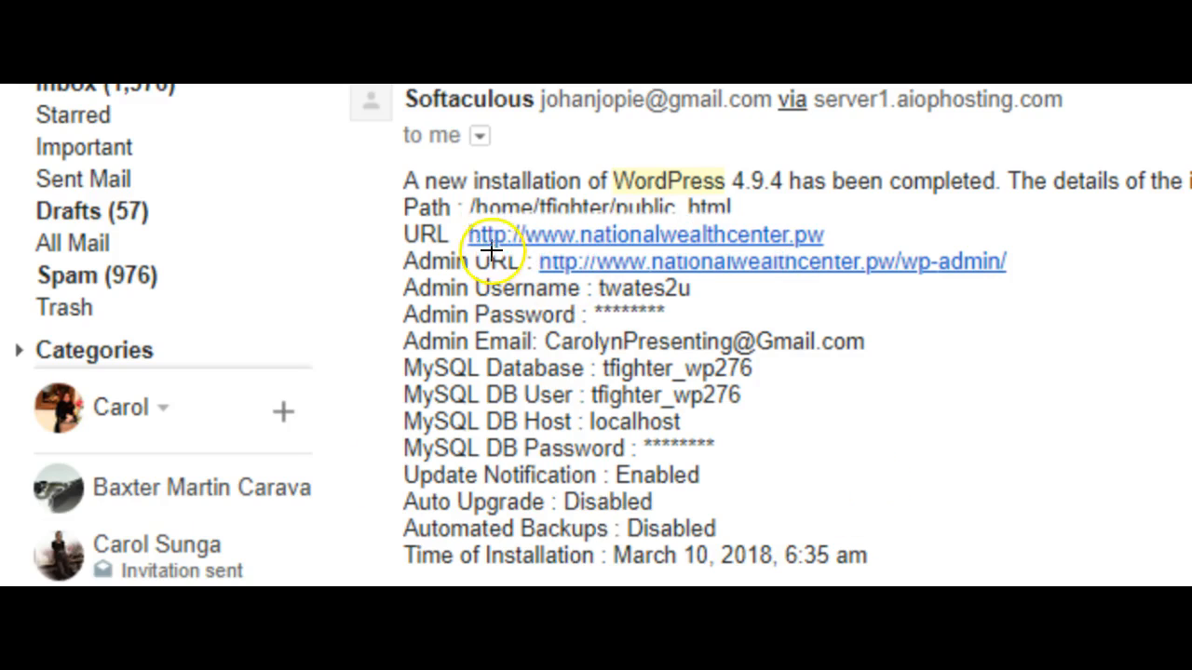
pyautogui.moveTo(458, 216); pyautogui.dragTo(843, 251)
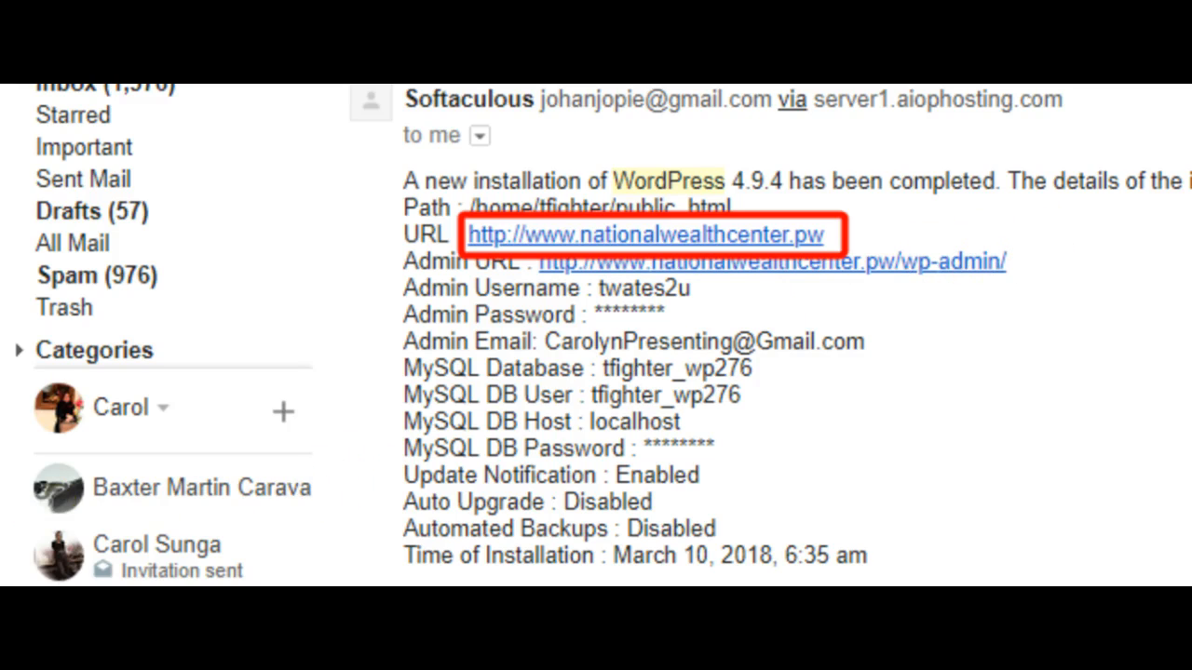
pyautogui.hotkey('ctrl', 'z')
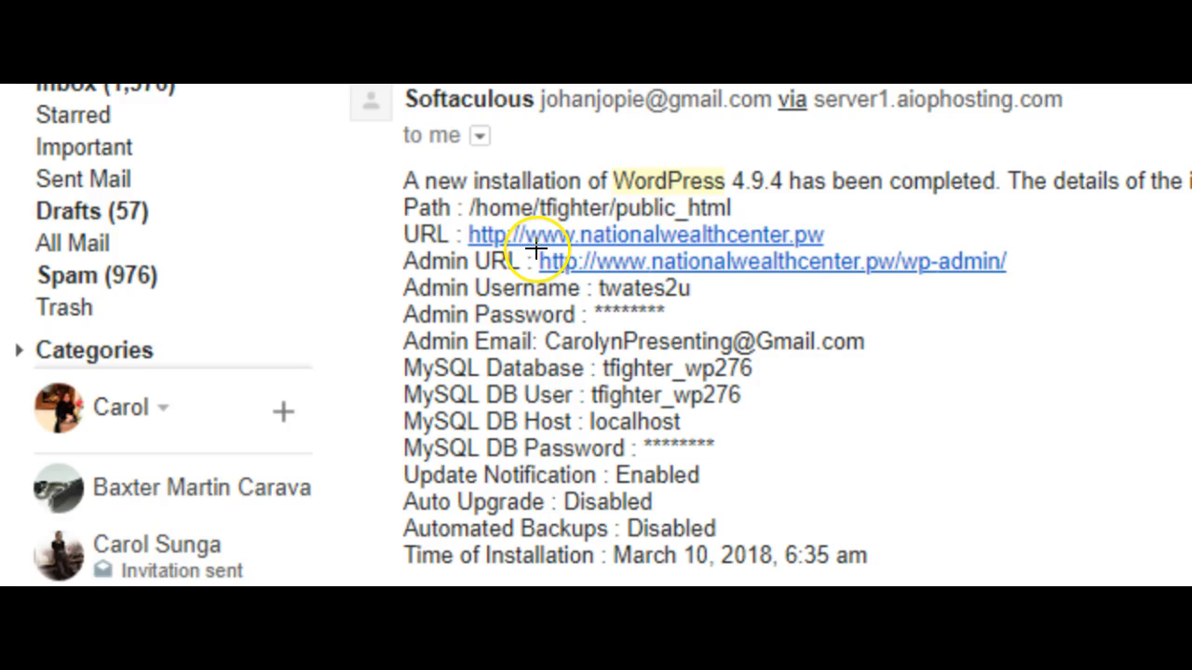
pyautogui.moveTo(533, 250)
pyautogui.mouseDown()
pyautogui.moveTo(558, 276)
pyautogui.moveTo(1026, 294)
pyautogui.moveTo(1027, 280)
pyautogui.mouseUp()
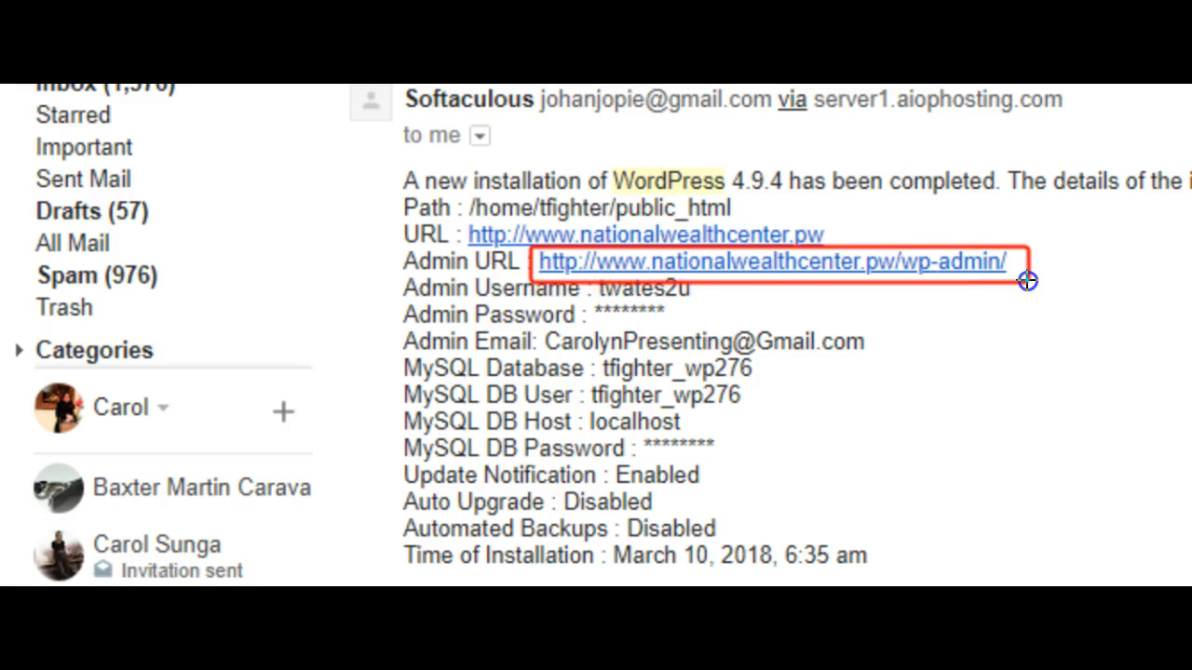
pyautogui.click(1081, 248)
# Follow the wp-admin Administrative URL to open the NationalWealthCenter.PW WordPress dashboard
pyautogui.click(907, 319)
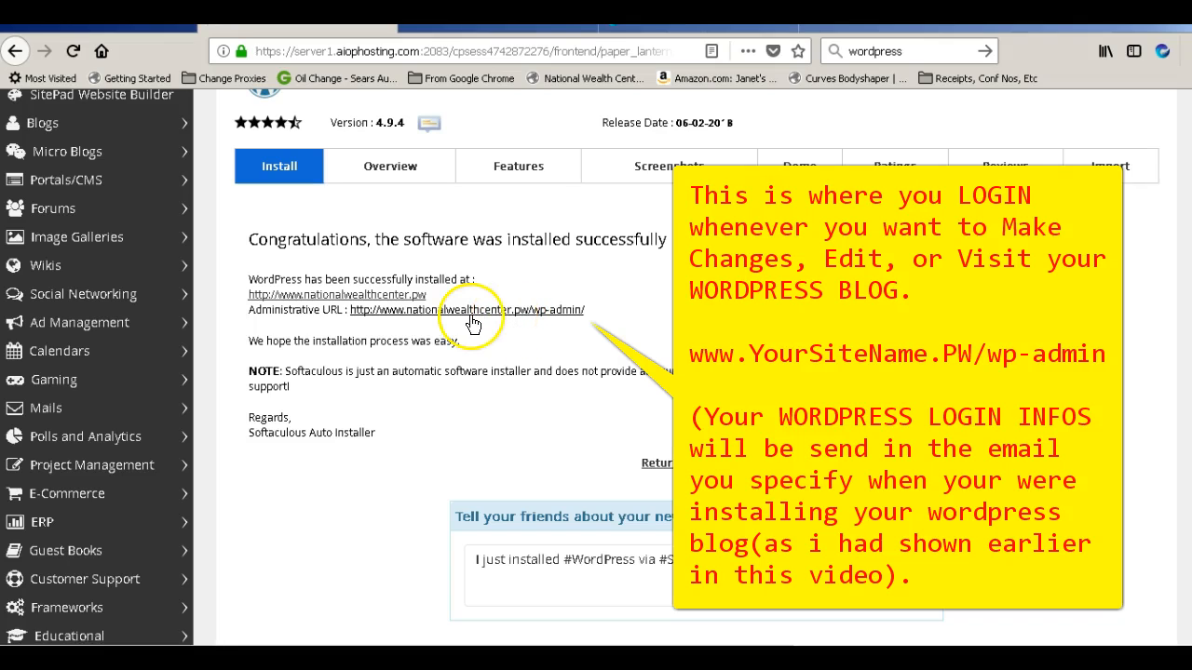
pyautogui.click(497, 330)
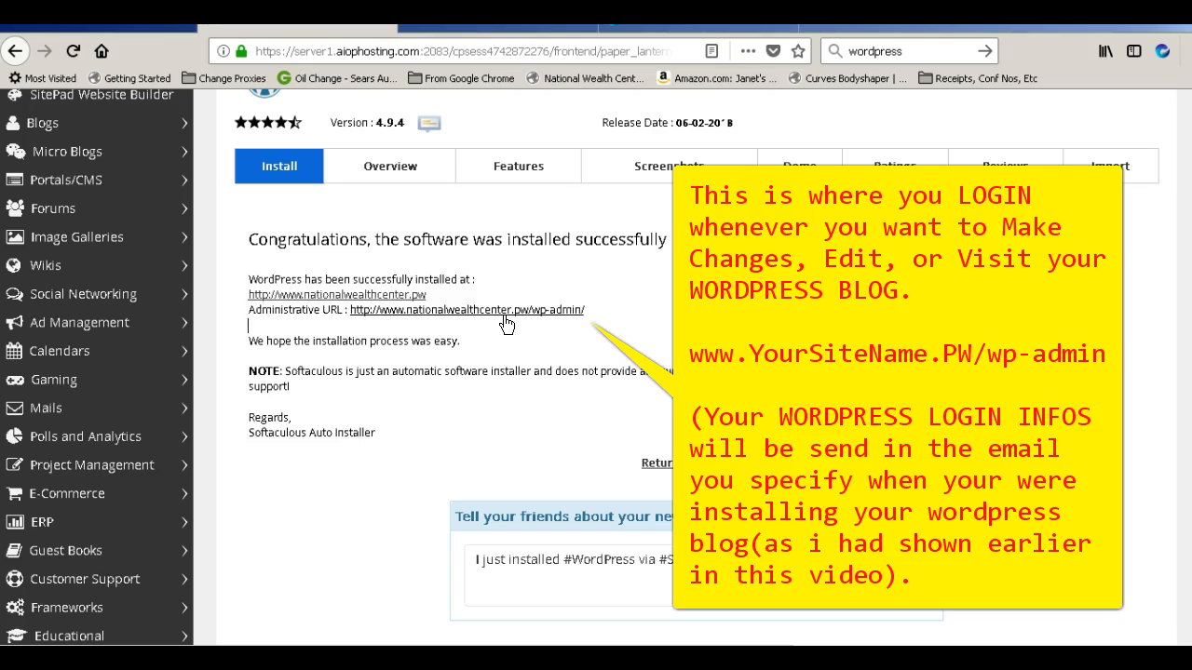
pyautogui.click(500, 311)
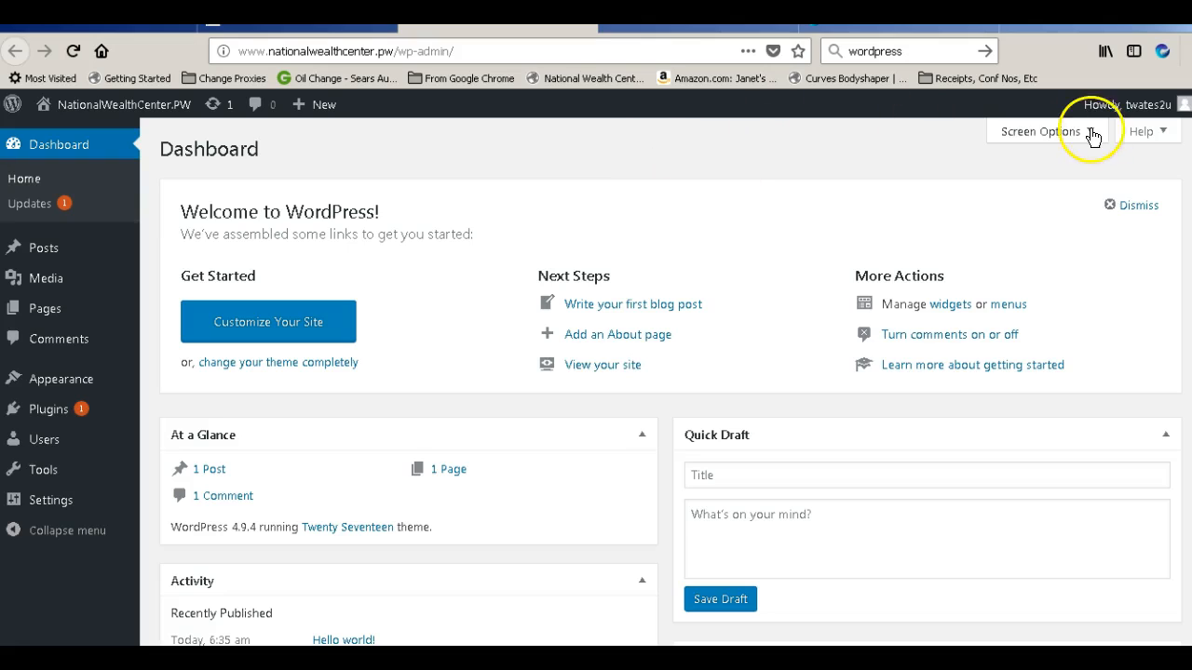
# Log out through the Howdy account menu in the WordPress admin bar
pyautogui.moveTo(1143, 108)
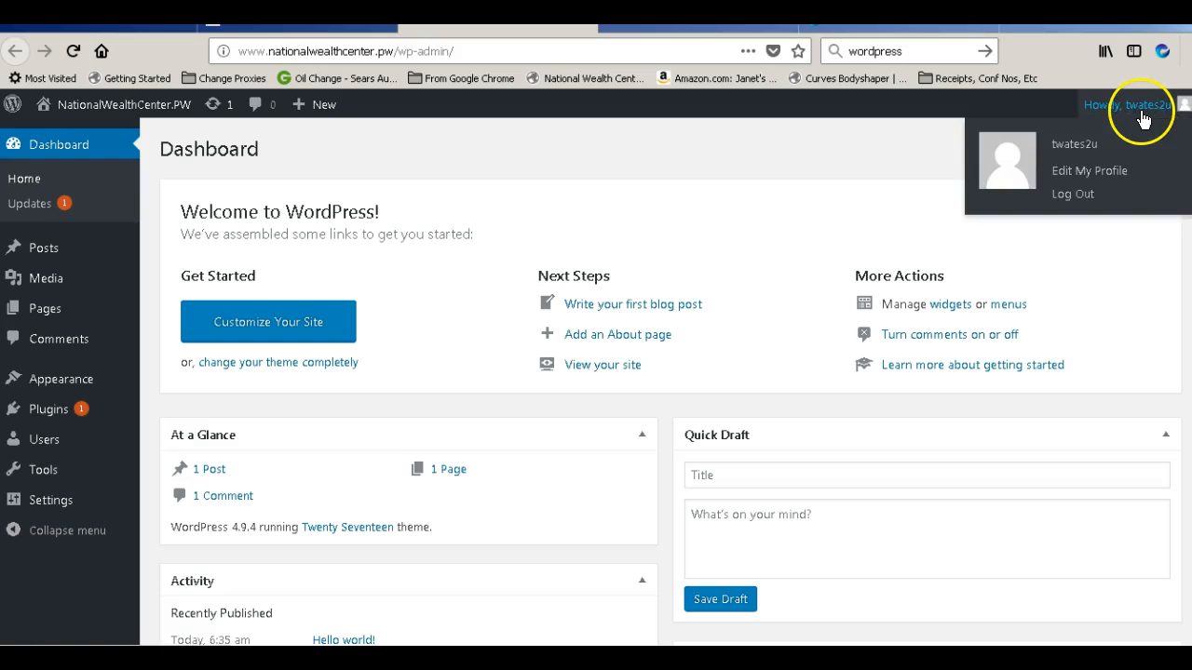
pyautogui.click(1086, 193)
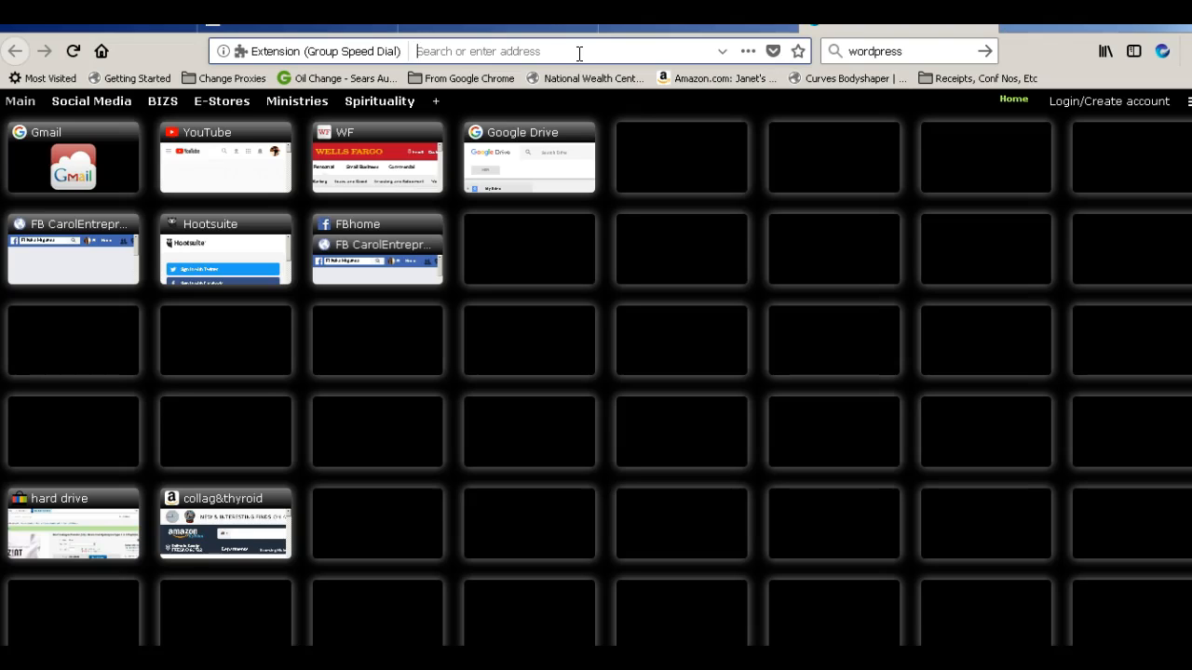
# Go to nationalwealthcenter.pw/wp-admin and enter the admin username on the login page
pyautogui.click(579, 53)
pyautogui.write('natio')
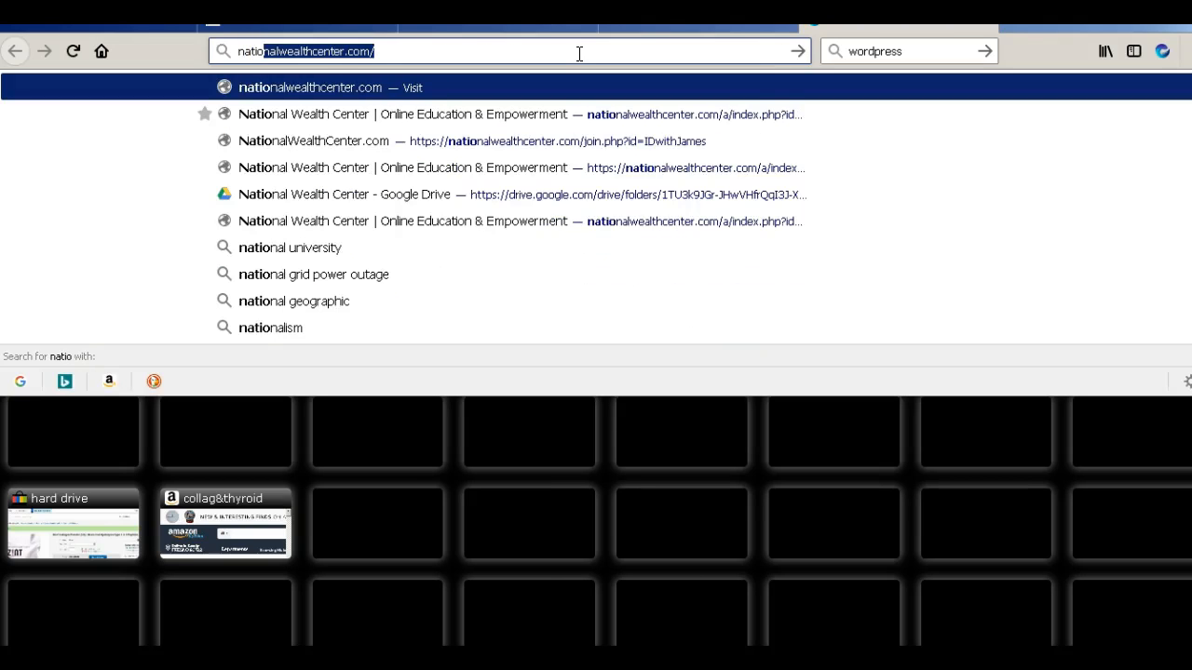
pyautogui.write('nalweallthce')
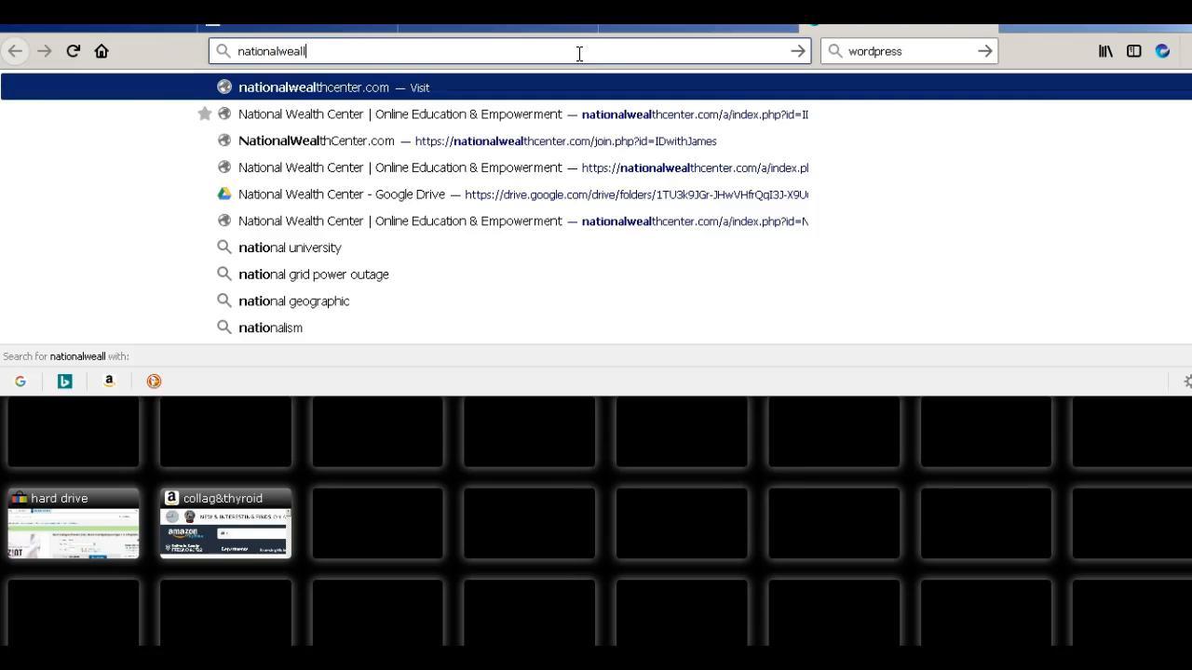
pyautogui.press('BackSpace')
pyautogui.press('BackSpace')
pyautogui.press('BackSpace')
pyautogui.press('BackSpace')
pyautogui.press('BackSpace')
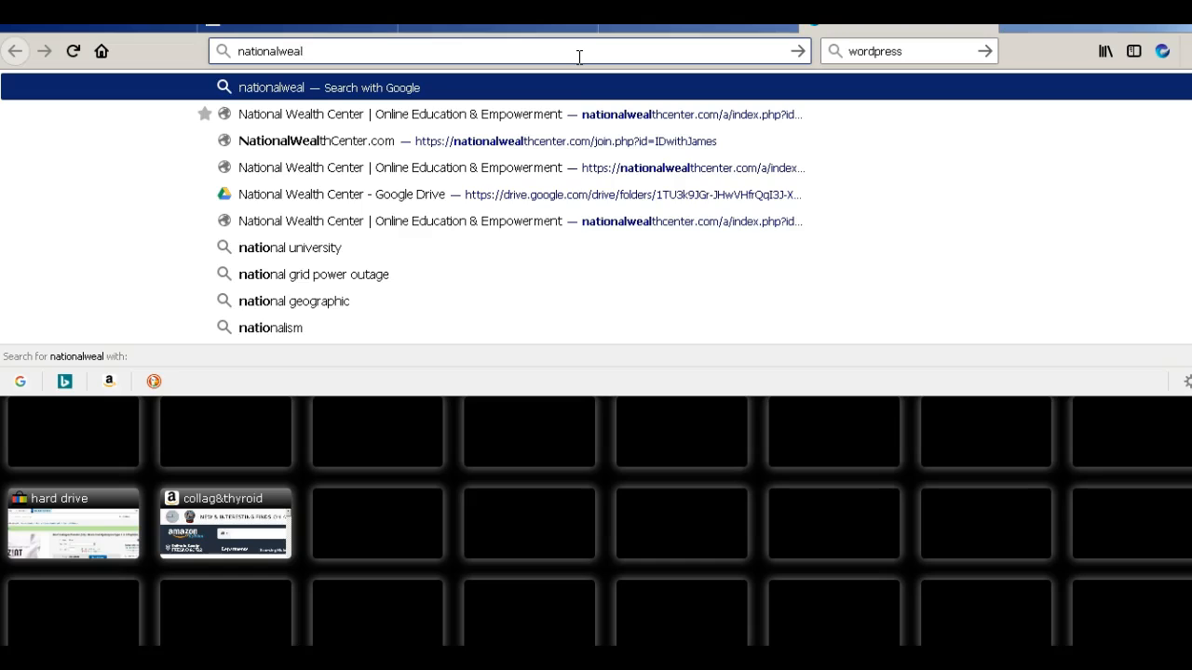
pyautogui.write('thcente')
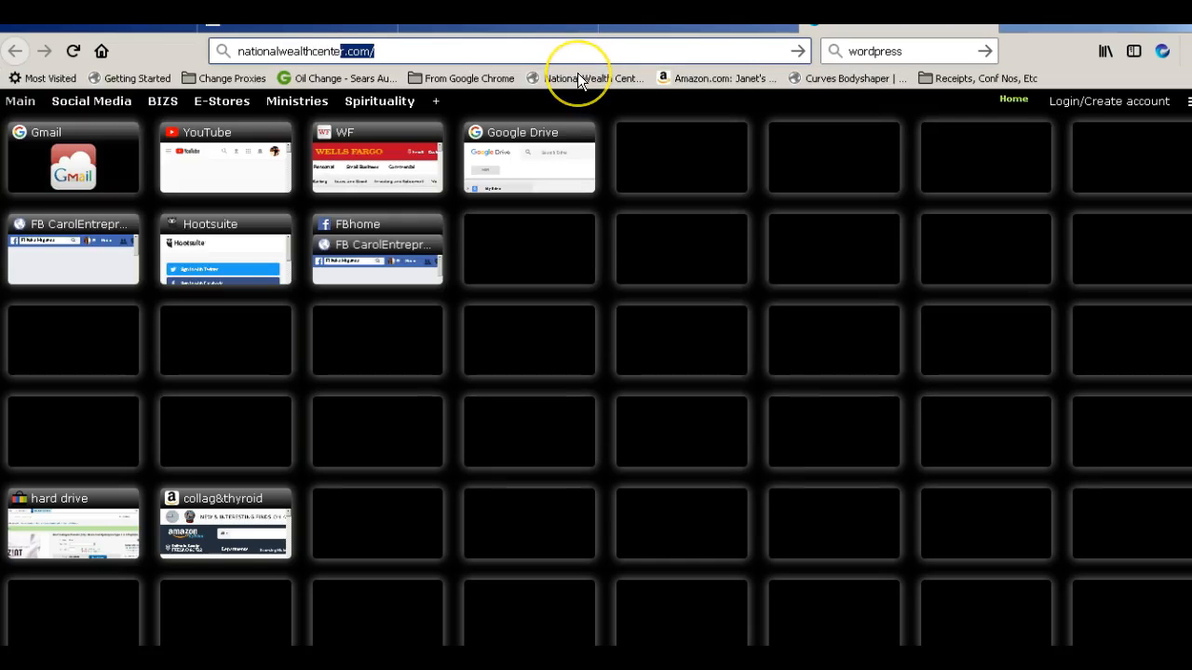
pyautogui.write('r.pw')
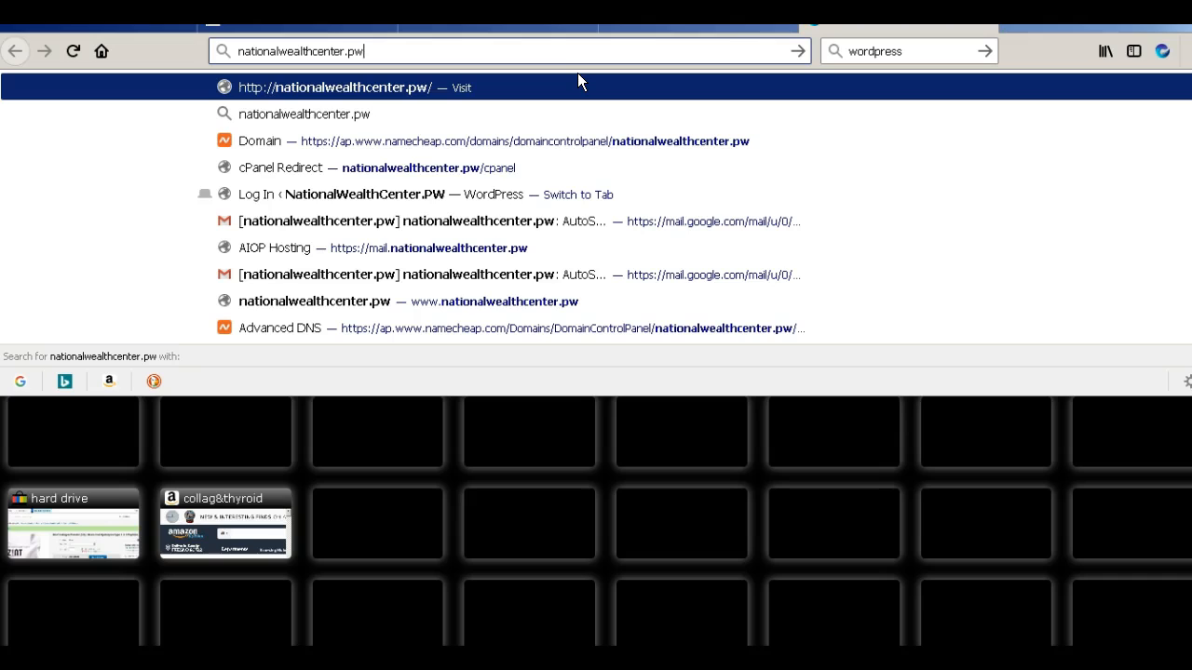
pyautogui.write('/')
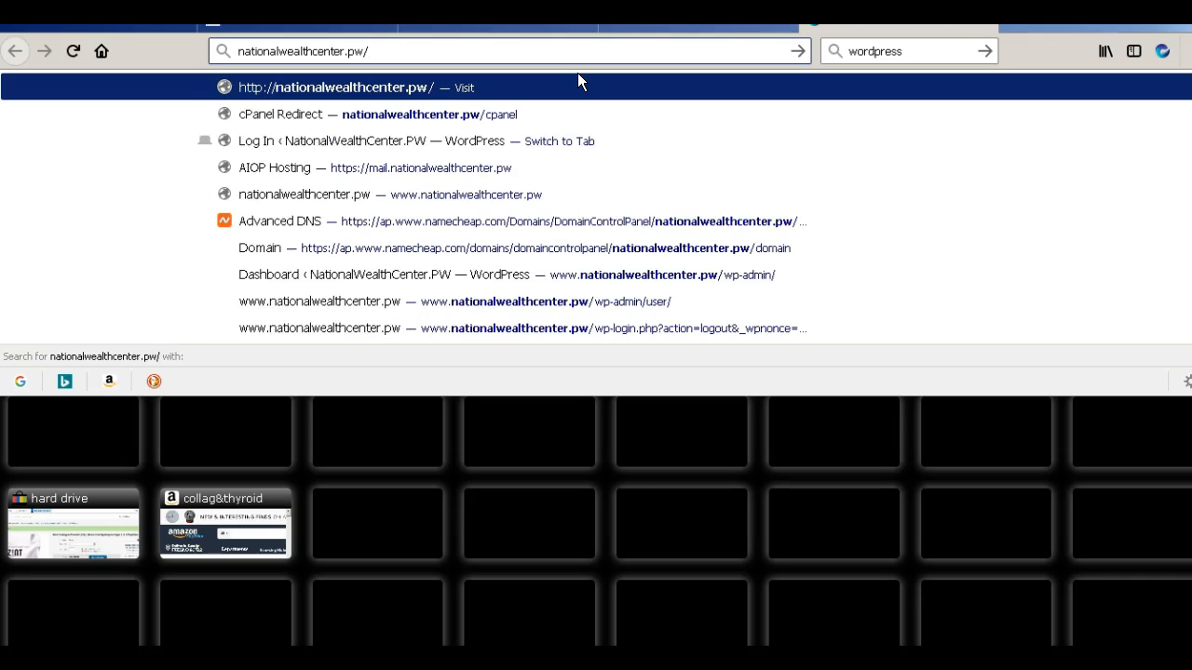
pyautogui.write('w')
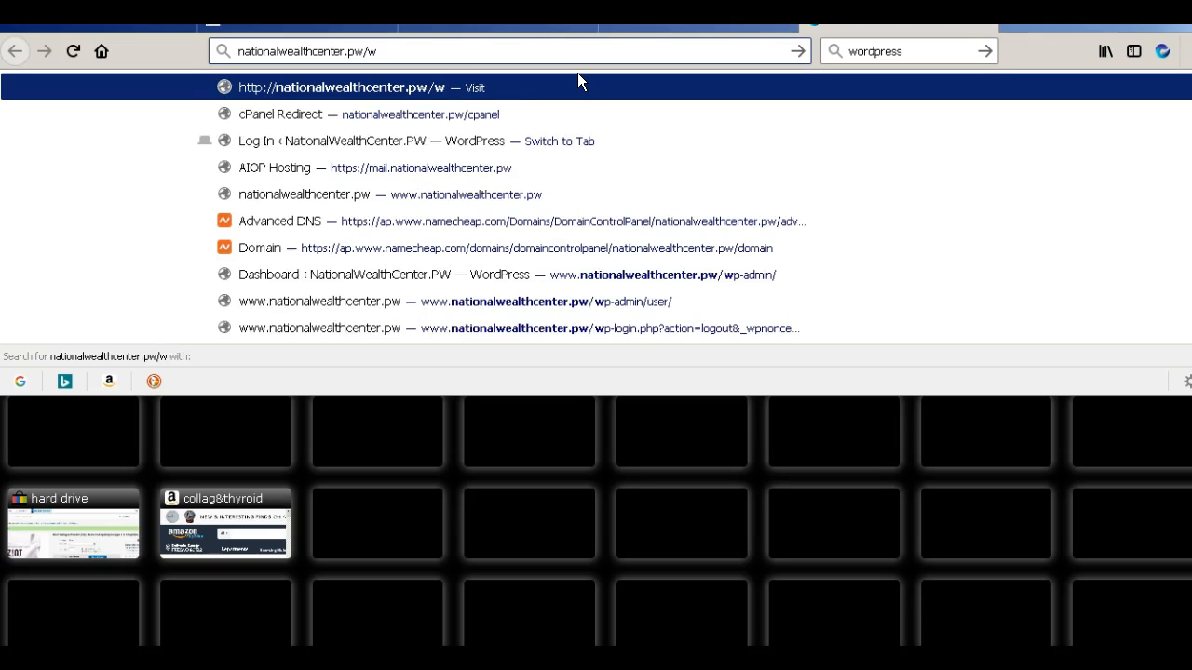
pyautogui.write('p-a')
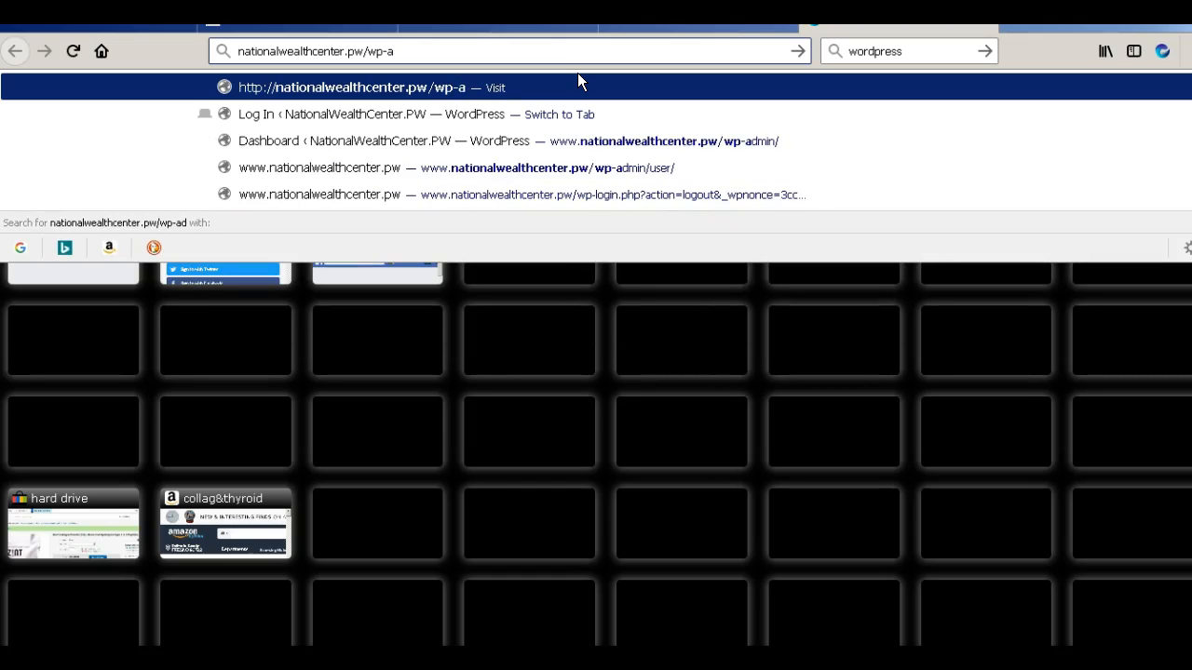
pyautogui.write('dmin')
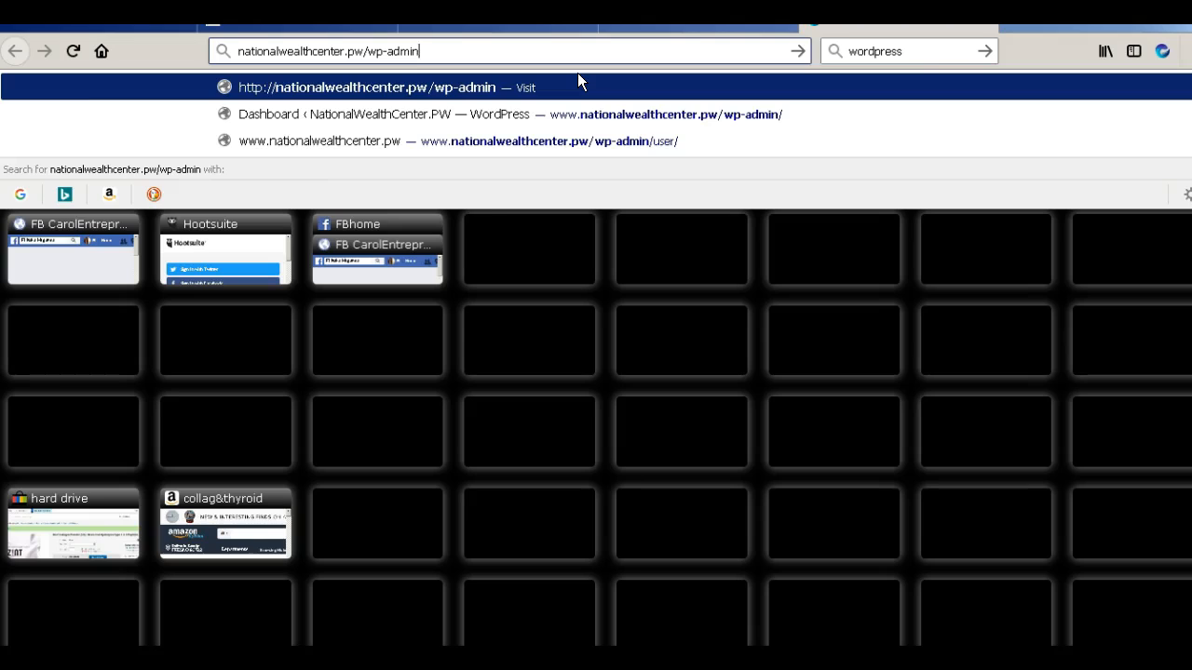
pyautogui.press('Return')
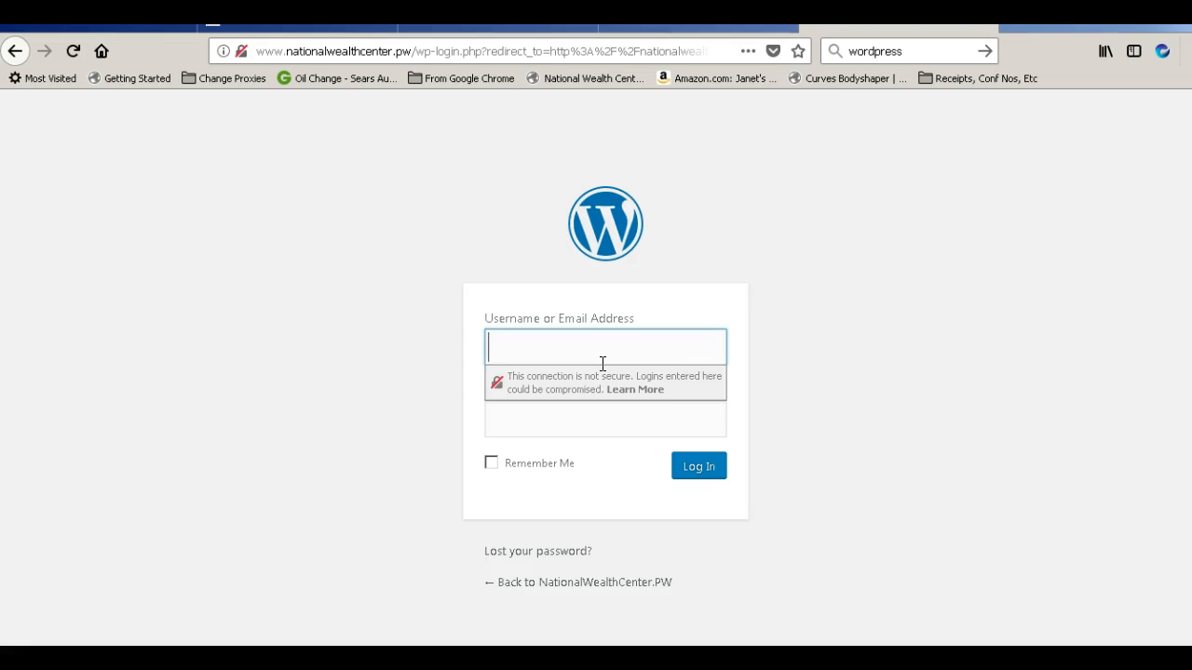
pyautogui.write('twates')
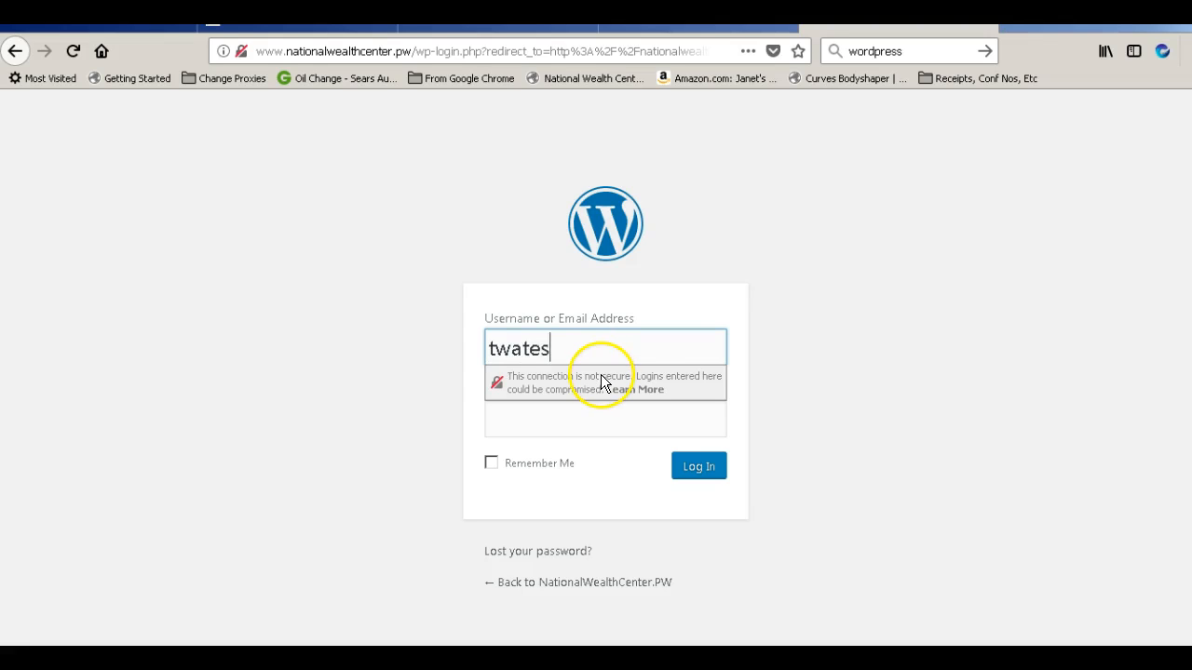
pyautogui.write('2u')
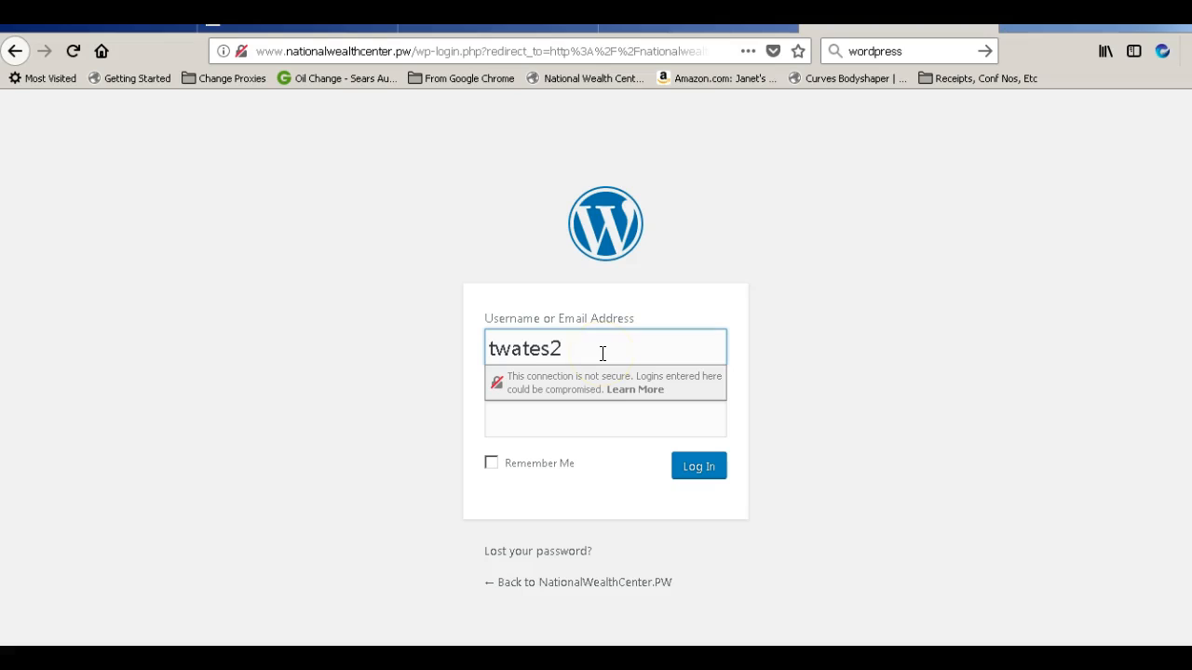
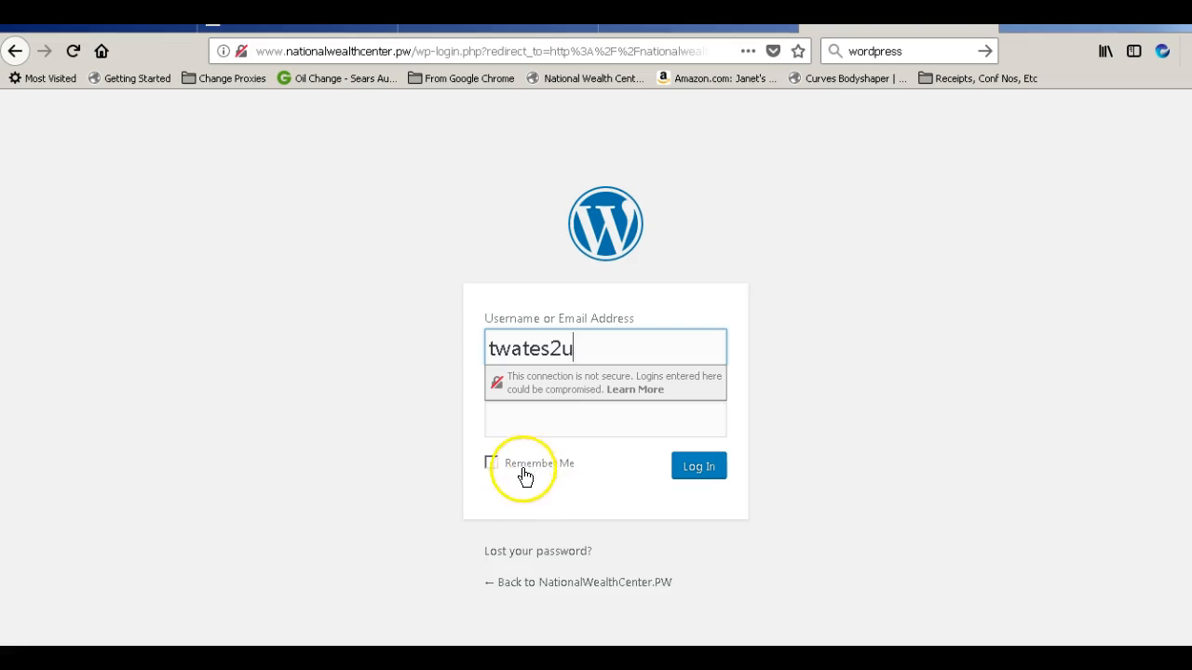
# Enter the account password in the Password field of the wp-login page
pyautogui.click(548, 415)
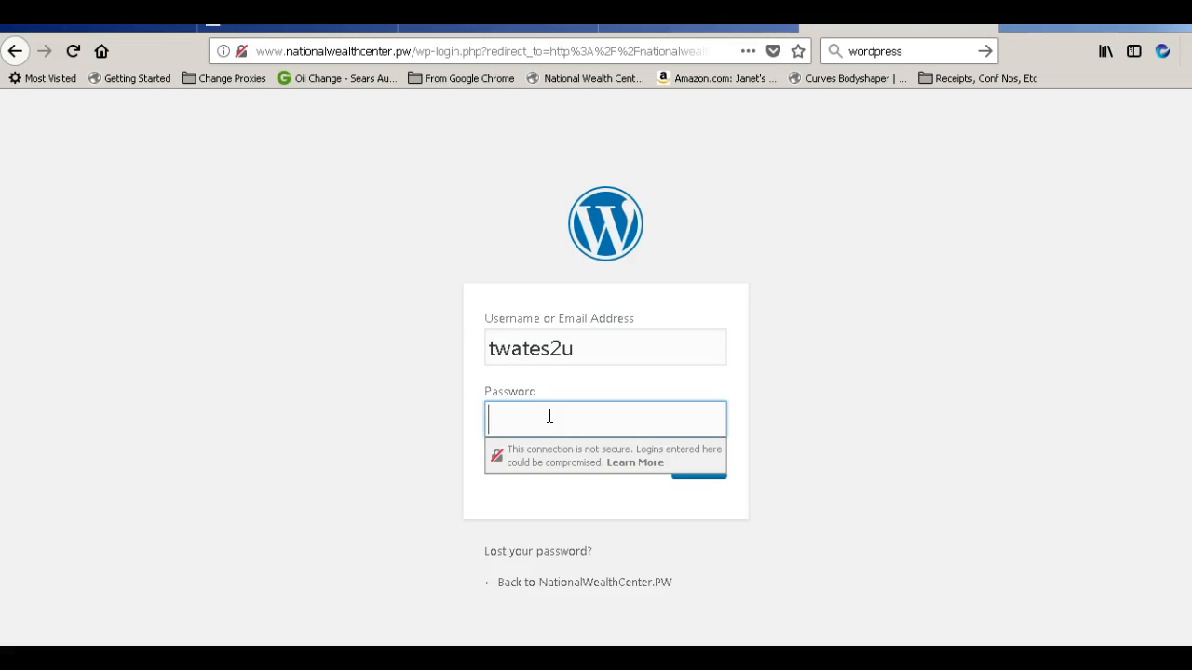
pyautogui.write('••••••••')
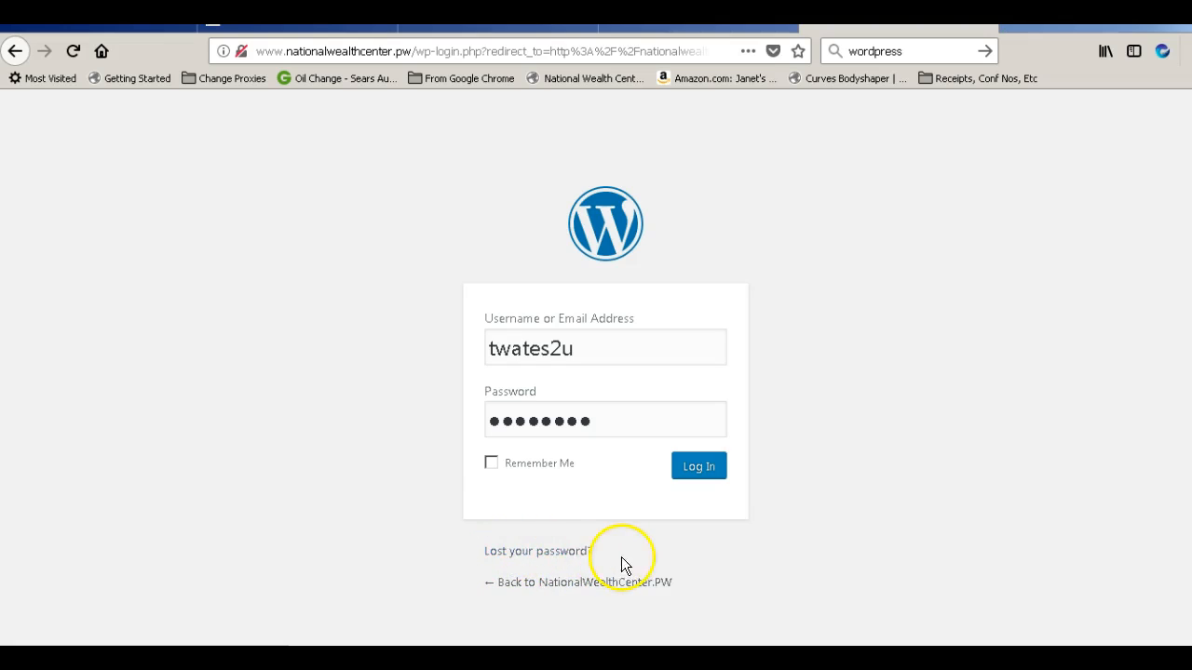
# Tick Remember Me, log in to wp-admin, and save the credentials in Firefox's login prompt
pyautogui.moveTo(621, 557); pyautogui.dragTo(467, 549)
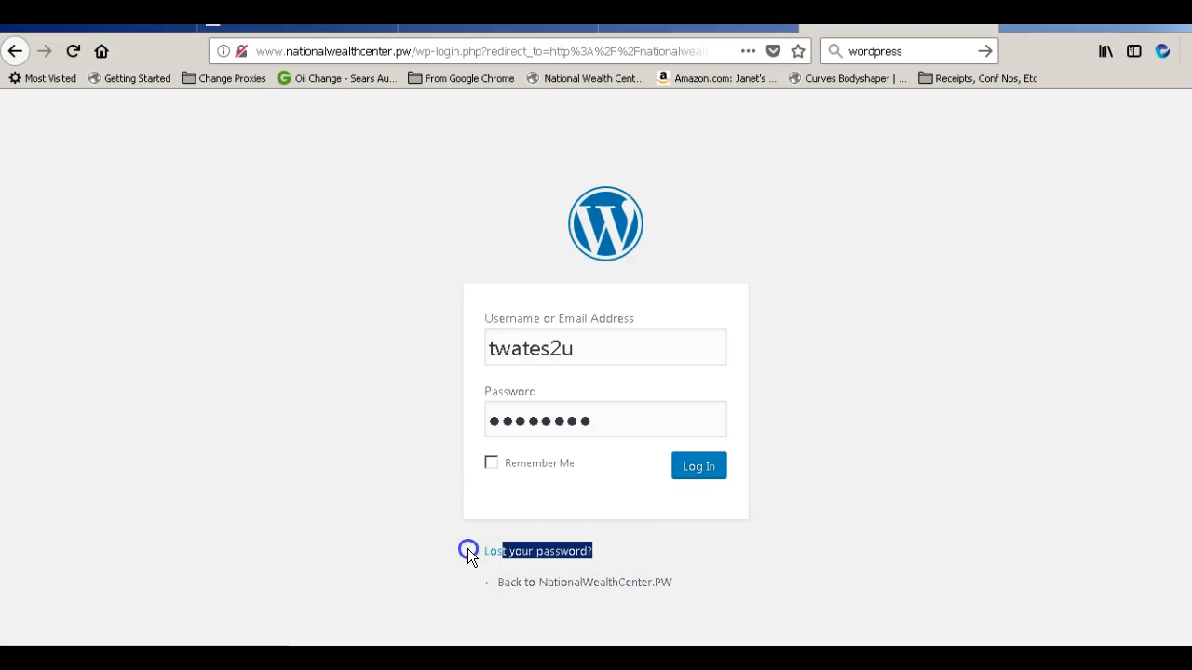
pyautogui.click(789, 517)
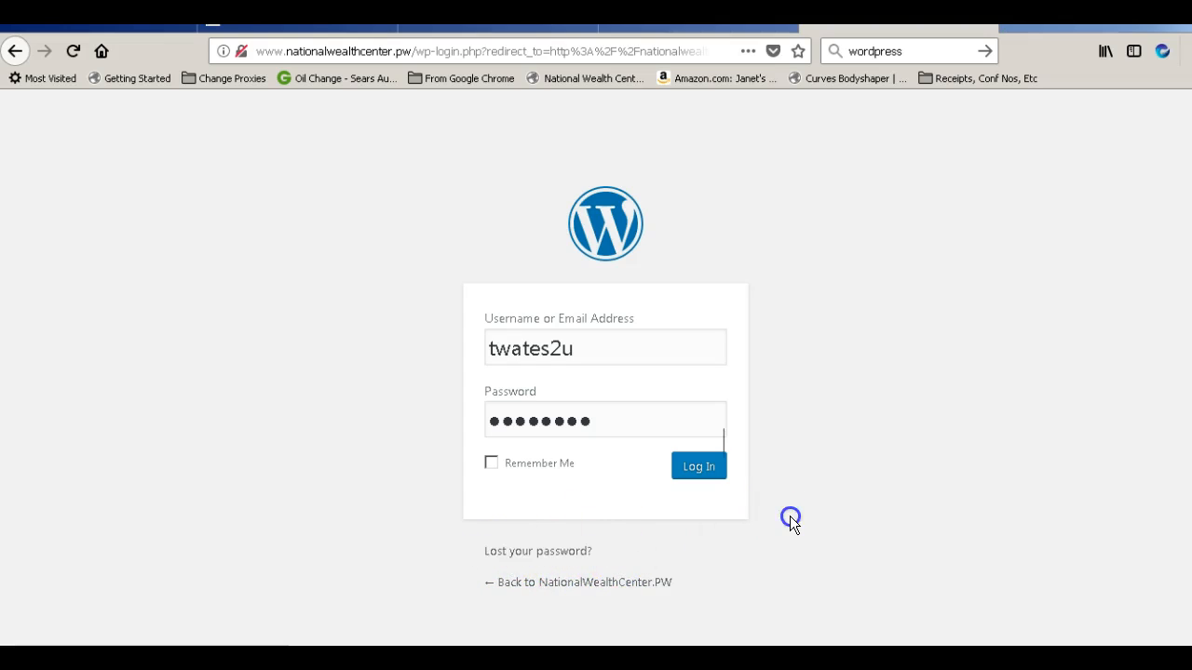
pyautogui.click(493, 467)
pyautogui.click(703, 473)
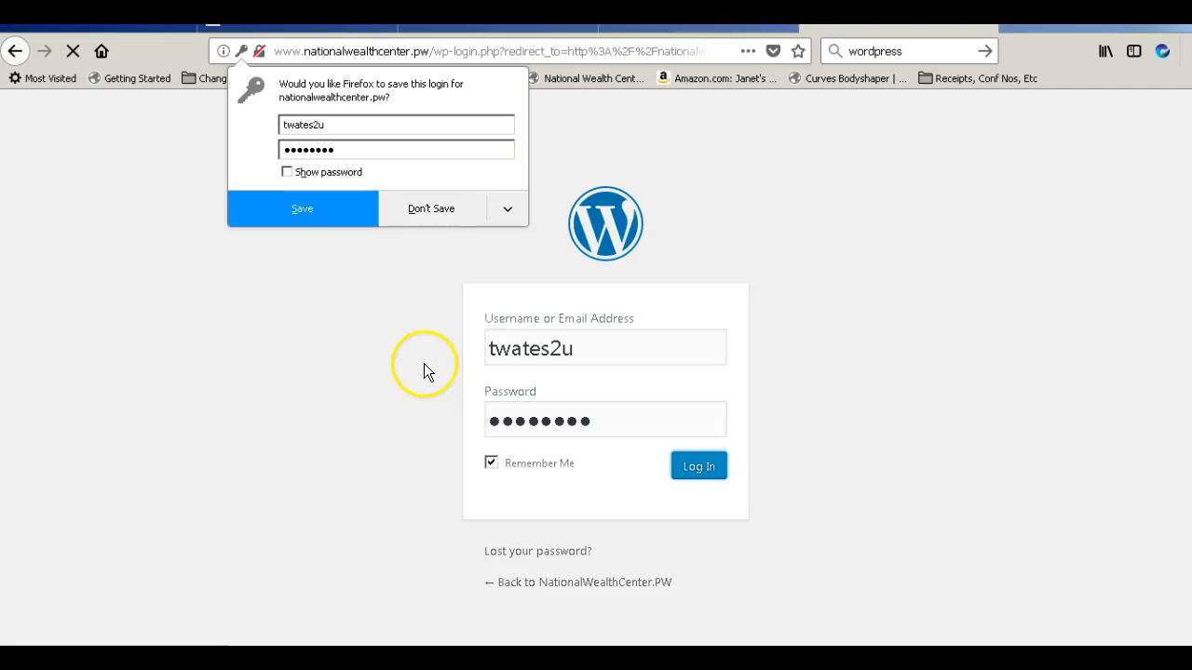
pyautogui.click(318, 208)
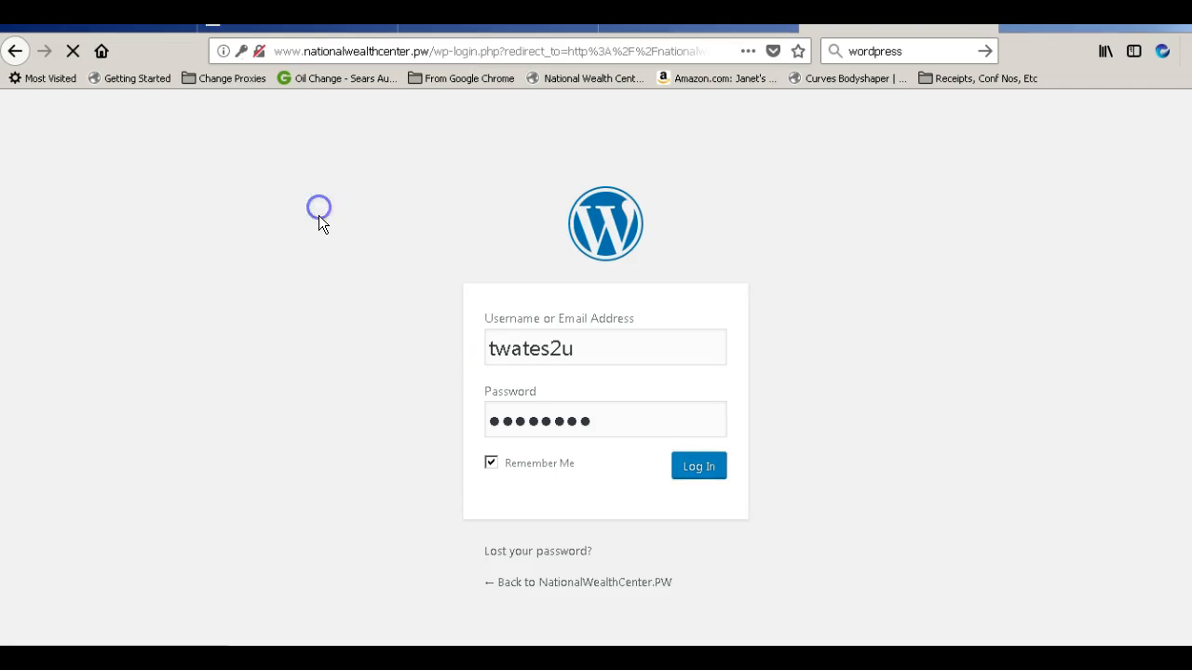